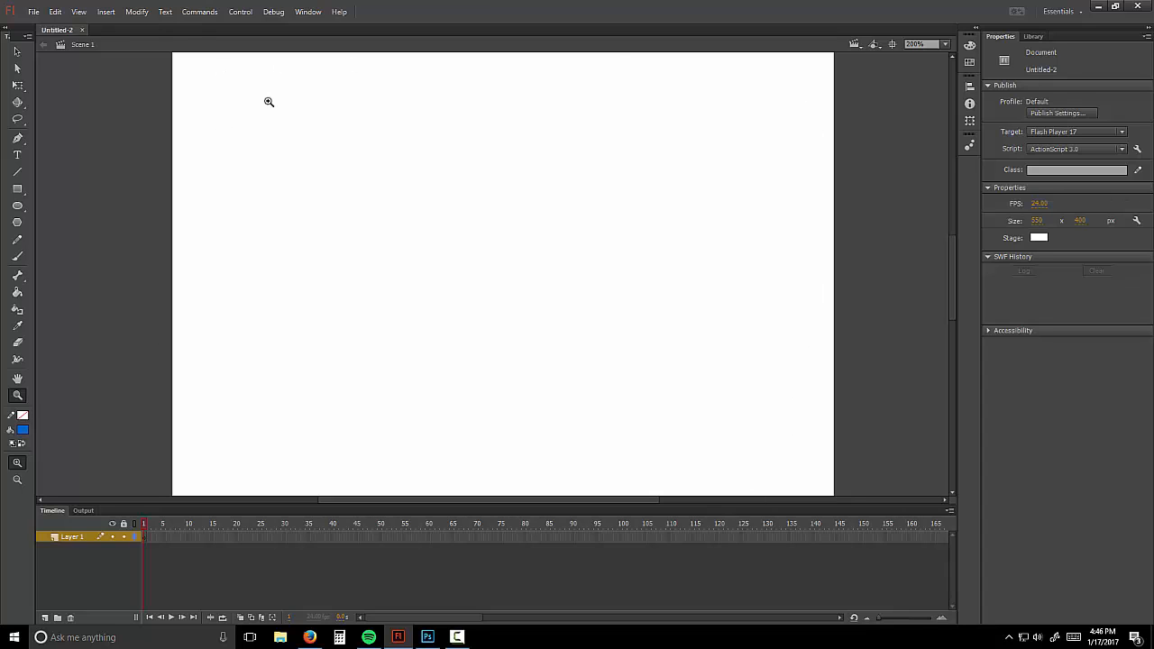
# Step: Zoom the stage to 400% and pick the Brush tool at its smallest size
pyautogui.click(506, 275)
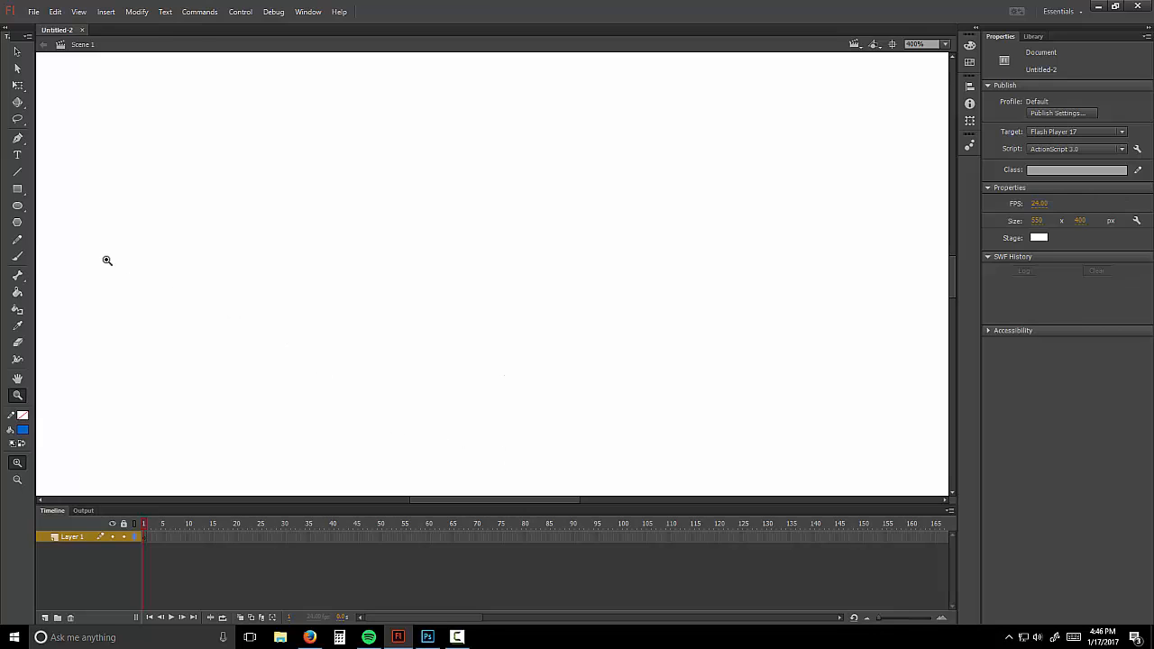
pyautogui.click(17, 256)
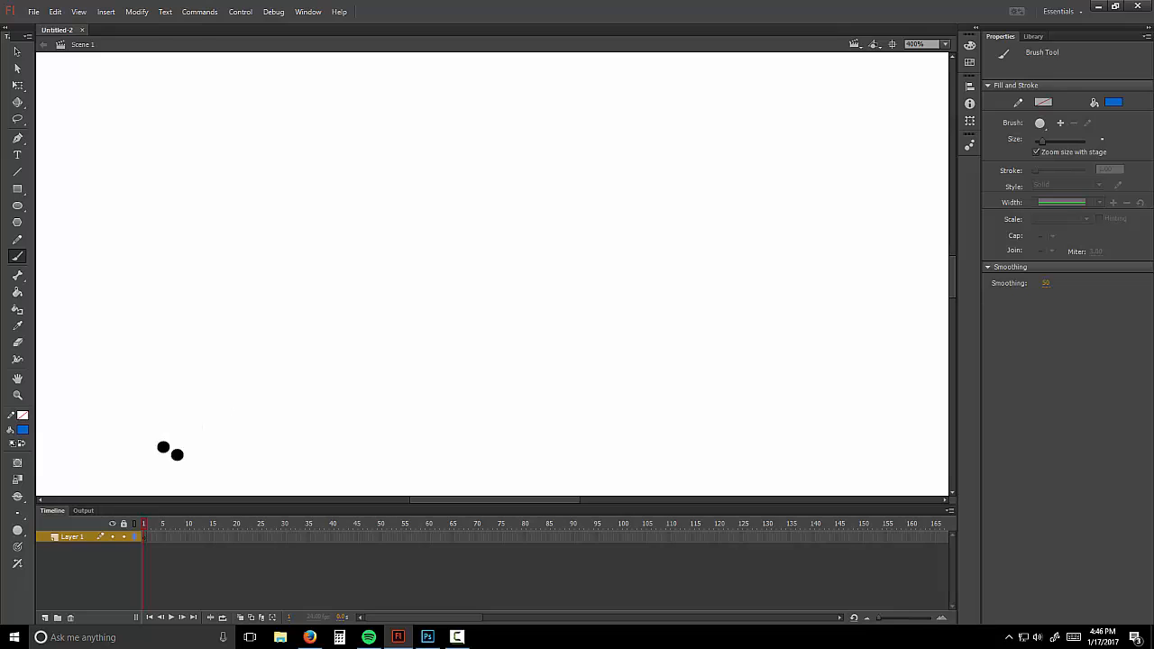
pyautogui.click(18, 513)
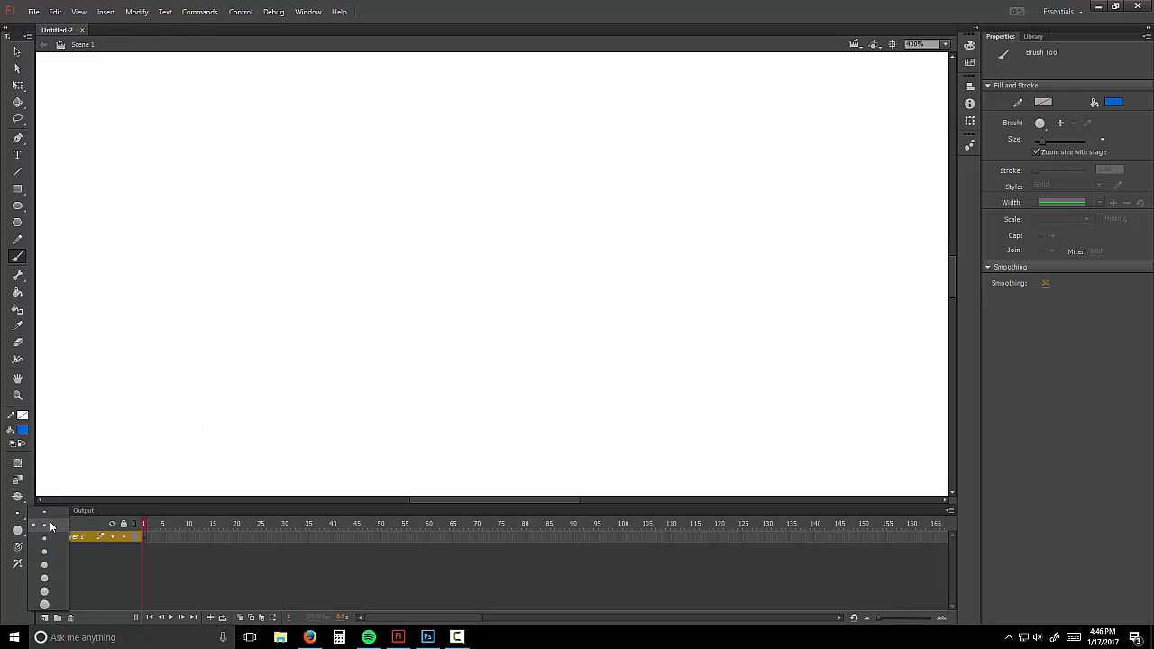
pyautogui.click(51, 516)
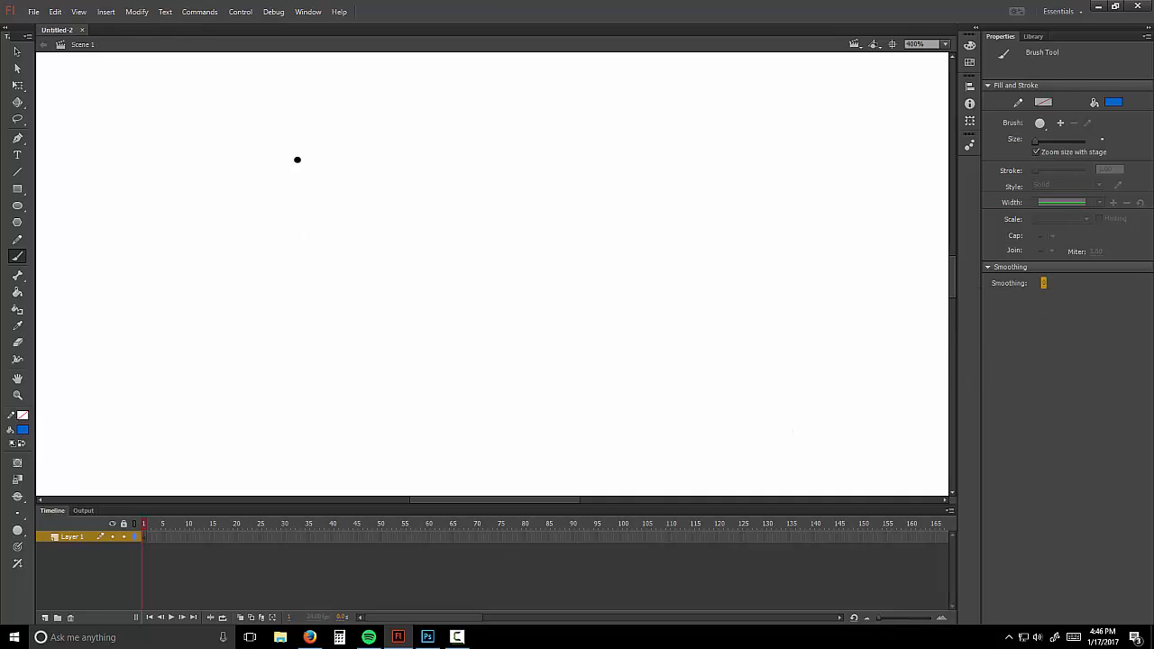
# Step: Paint three thin vertical blue test strokes, raising brush smoothing between each, ending at 93
pyautogui.moveTo(300, 159); pyautogui.dragTo(261, 400)
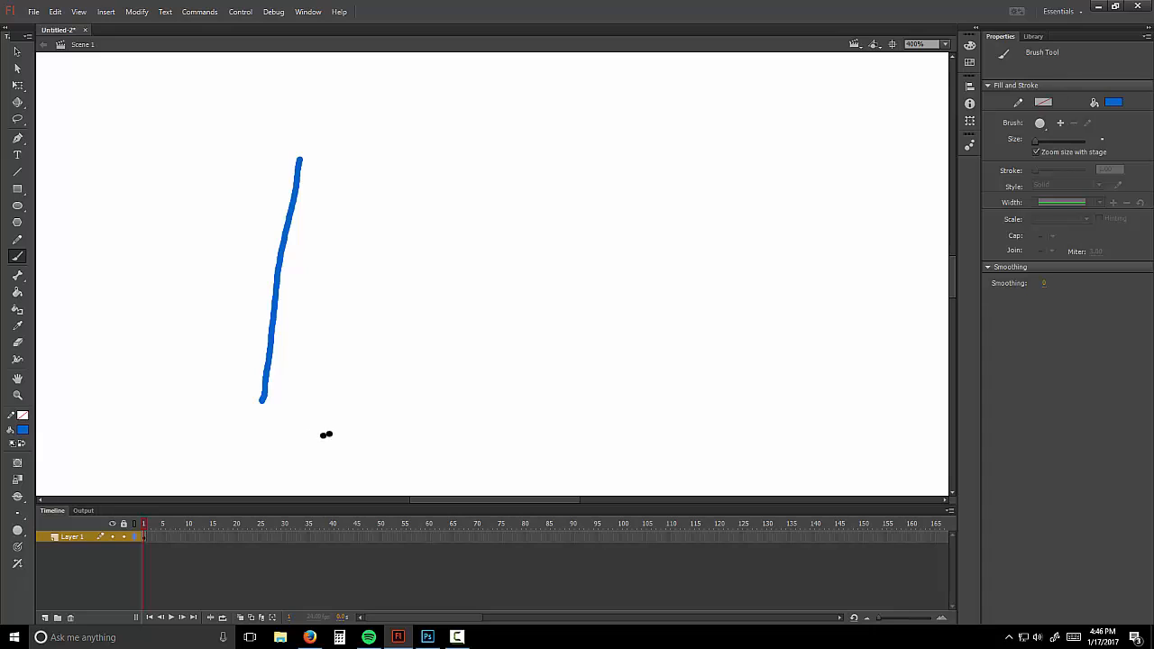
pyautogui.moveTo(1045, 286); pyautogui.dragTo(1060, 285)
pyautogui.moveTo(482, 153); pyautogui.dragTo(449, 411)
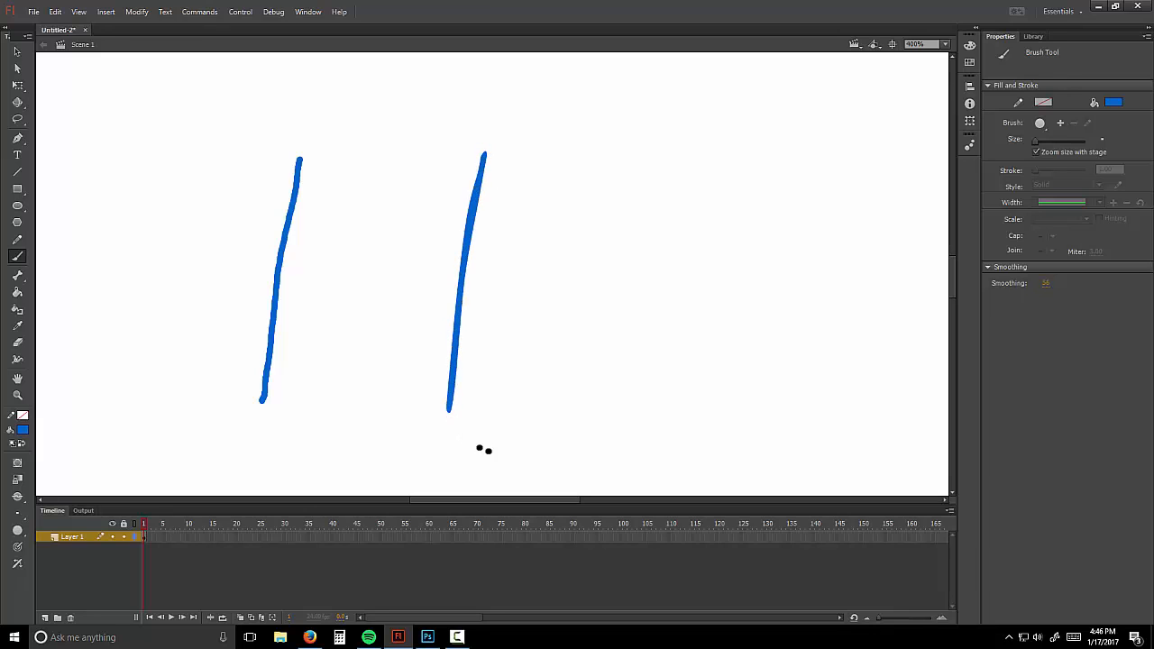
pyautogui.moveTo(1050, 289); pyautogui.dragTo(994, 263)
pyautogui.moveTo(683, 153); pyautogui.dragTo(663, 439)
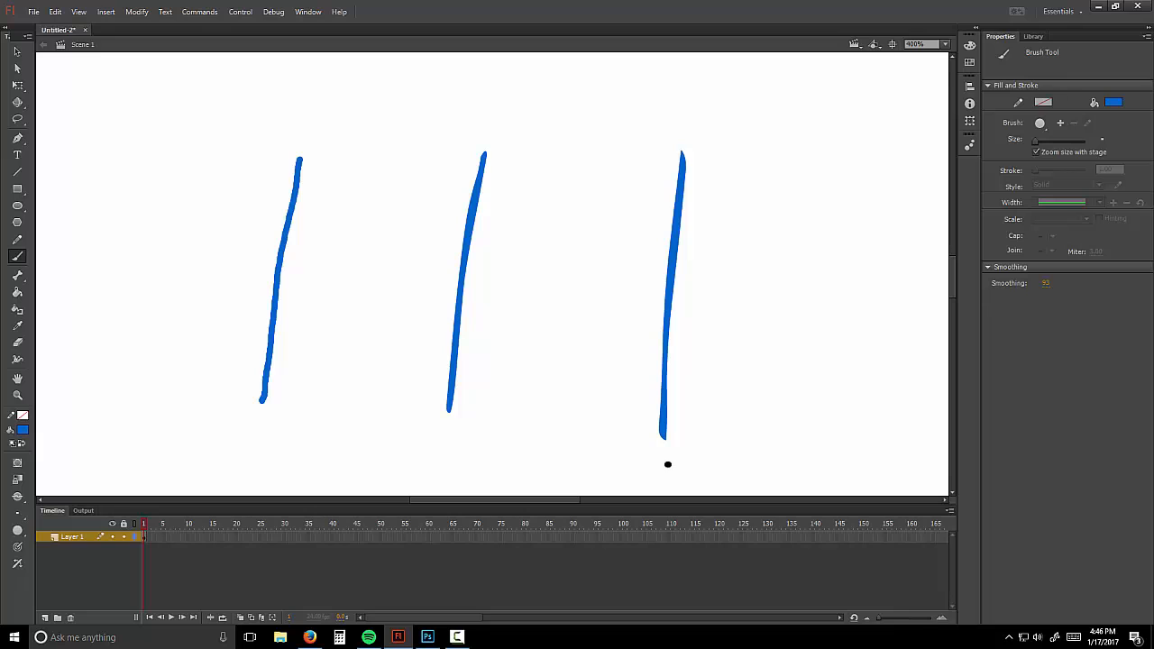
# Step: Undo the test strokes and sketch a first nose-and-lips doodle at smoothing 0
pyautogui.hotkey('ctrl', 'z')
pyautogui.hotkey('ctrl', 'z')
pyautogui.hotkey('ctrl', 'z')
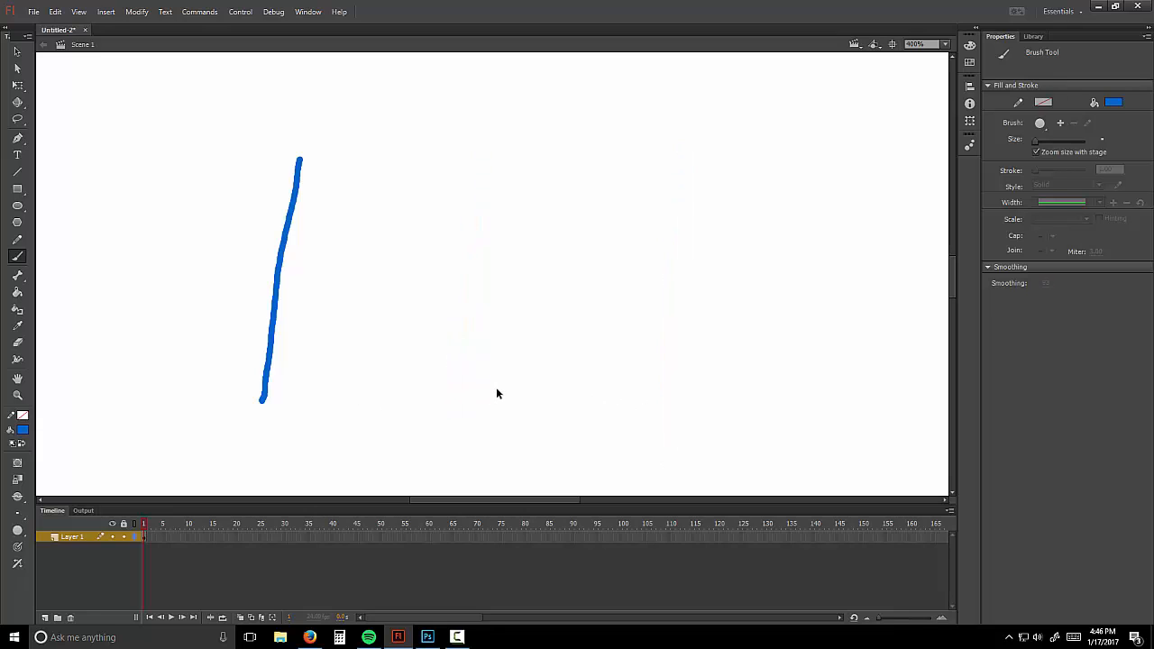
pyautogui.click(1046, 285)
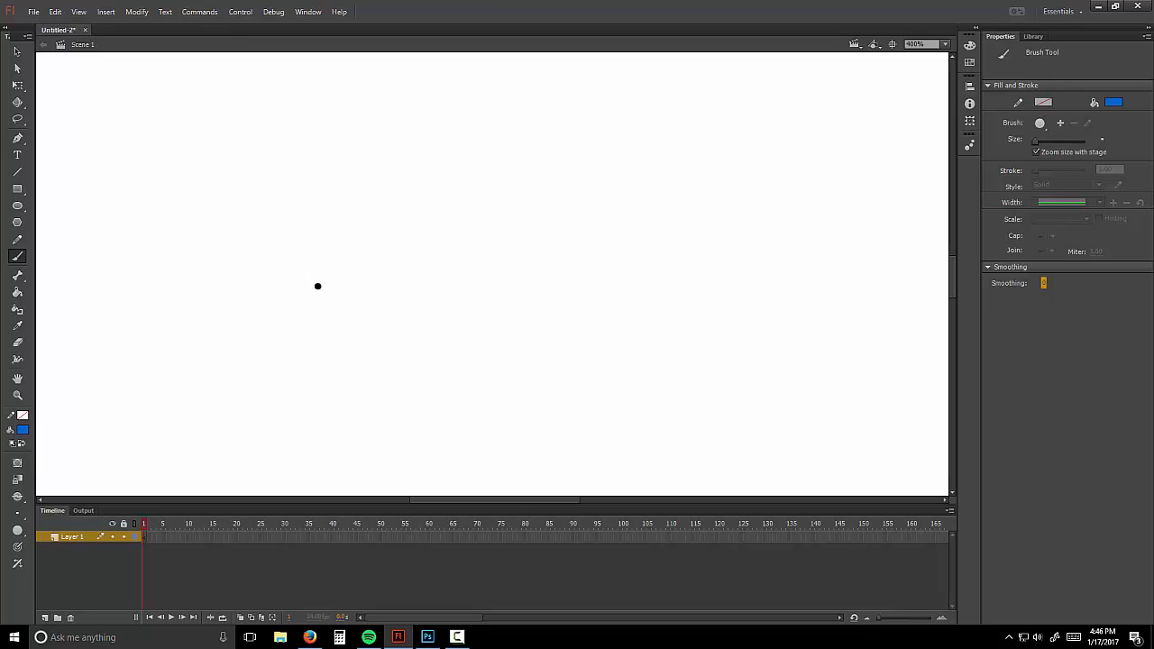
pyautogui.moveTo(249, 171)
pyautogui.mouseDown()
pyautogui.moveTo(211, 252)
pyautogui.moveTo(218, 284)
pyautogui.moveTo(233, 293)
pyautogui.moveTo(296, 281)
pyautogui.moveTo(257, 282)
pyautogui.moveTo(293, 279)
pyautogui.mouseUp()
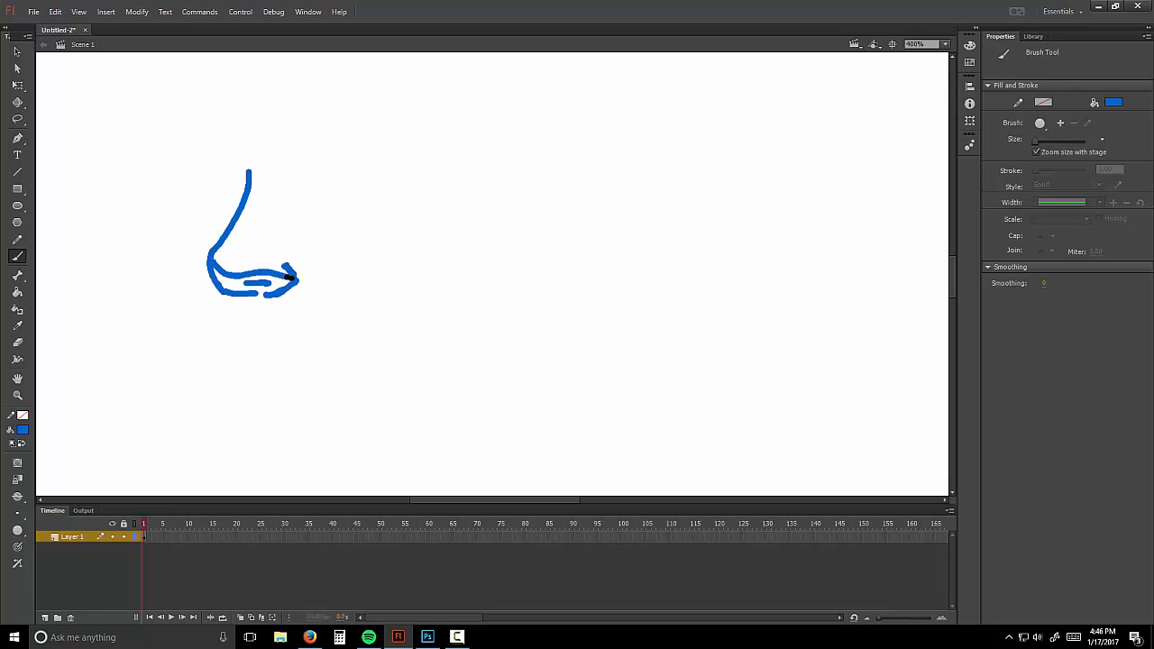
pyautogui.moveTo(286, 236); pyautogui.dragTo(284, 192)
pyautogui.moveTo(248, 298)
pyautogui.mouseDown()
pyautogui.moveTo(263, 320)
pyautogui.moveTo(225, 336)
pyautogui.moveTo(318, 347)
pyautogui.mouseUp()
pyautogui.moveTo(226, 367); pyautogui.dragTo(256, 375)
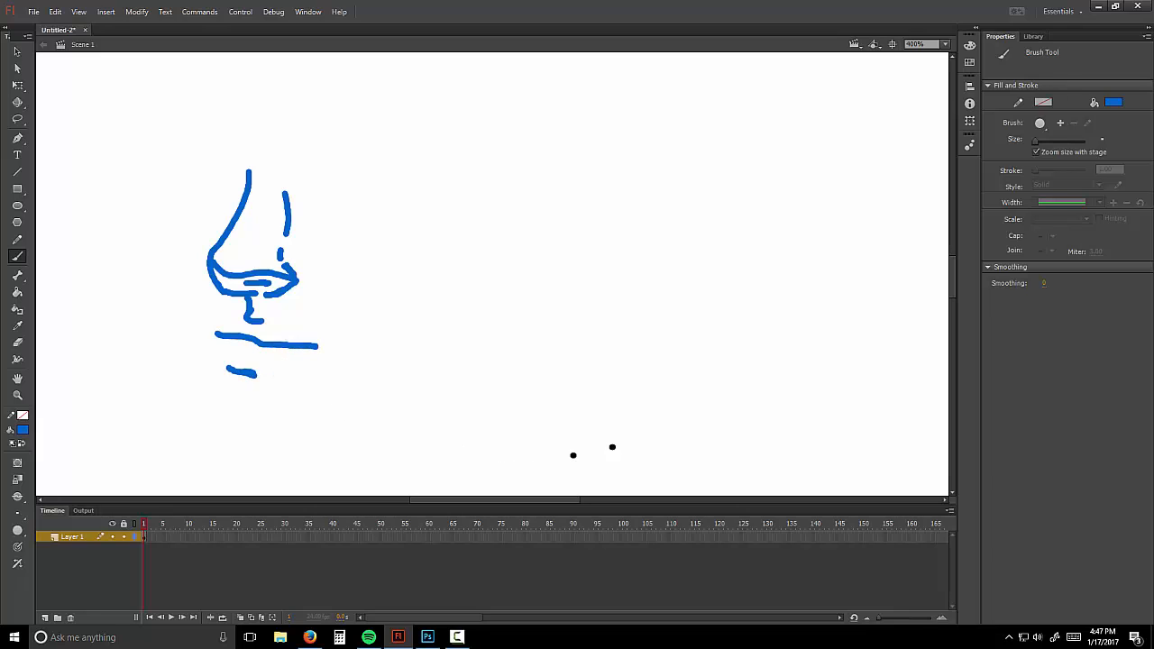
# Step: Sketch a second nose doodle at smoothing 51, then begin a third at 99
pyautogui.click(1045, 283)
pyautogui.moveTo(456, 183)
pyautogui.mouseDown()
pyautogui.moveTo(439, 268)
pyautogui.moveTo(467, 304)
pyautogui.moveTo(503, 303)
pyautogui.mouseUp()
pyautogui.moveTo(477, 291)
pyautogui.mouseDown()
pyautogui.moveTo(493, 291)
pyautogui.moveTo(498, 273)
pyautogui.moveTo(479, 284)
pyautogui.moveTo(496, 287)
pyautogui.mouseUp()
pyautogui.moveTo(470, 310)
pyautogui.mouseDown()
pyautogui.moveTo(478, 329)
pyautogui.moveTo(456, 347)
pyautogui.moveTo(546, 355)
pyautogui.mouseUp()
pyautogui.moveTo(456, 373); pyautogui.dragTo(491, 381)
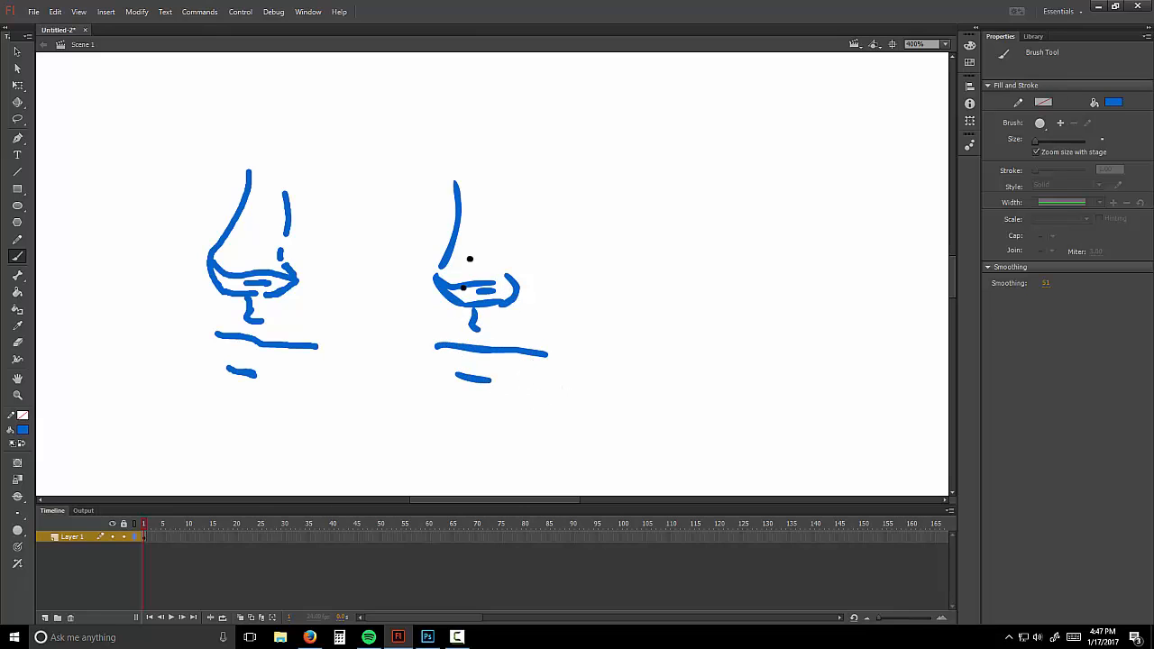
pyautogui.moveTo(1046, 283); pyautogui.dragTo(1142, 289)
pyautogui.moveTo(672, 206)
pyautogui.mouseDown()
pyautogui.moveTo(655, 290)
pyautogui.moveTo(669, 314)
pyautogui.moveTo(728, 314)
pyautogui.moveTo(711, 292)
pyautogui.moveTo(693, 321)
pyautogui.moveTo(665, 299)
pyautogui.moveTo(716, 309)
pyautogui.moveTo(698, 311)
pyautogui.moveTo(685, 355)
pyautogui.moveTo(655, 366)
pyautogui.moveTo(767, 372)
pyautogui.mouseUp()
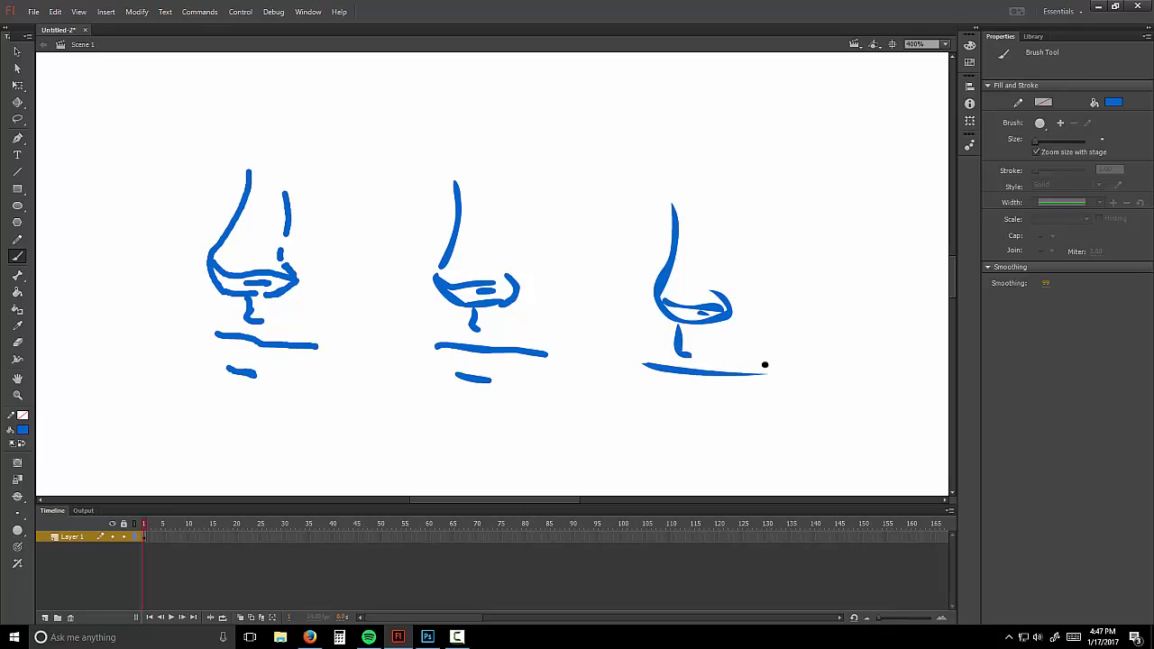
# Step: Marquee-select all three nose sketches with Free Transform and delete them
pyautogui.click(17, 85)
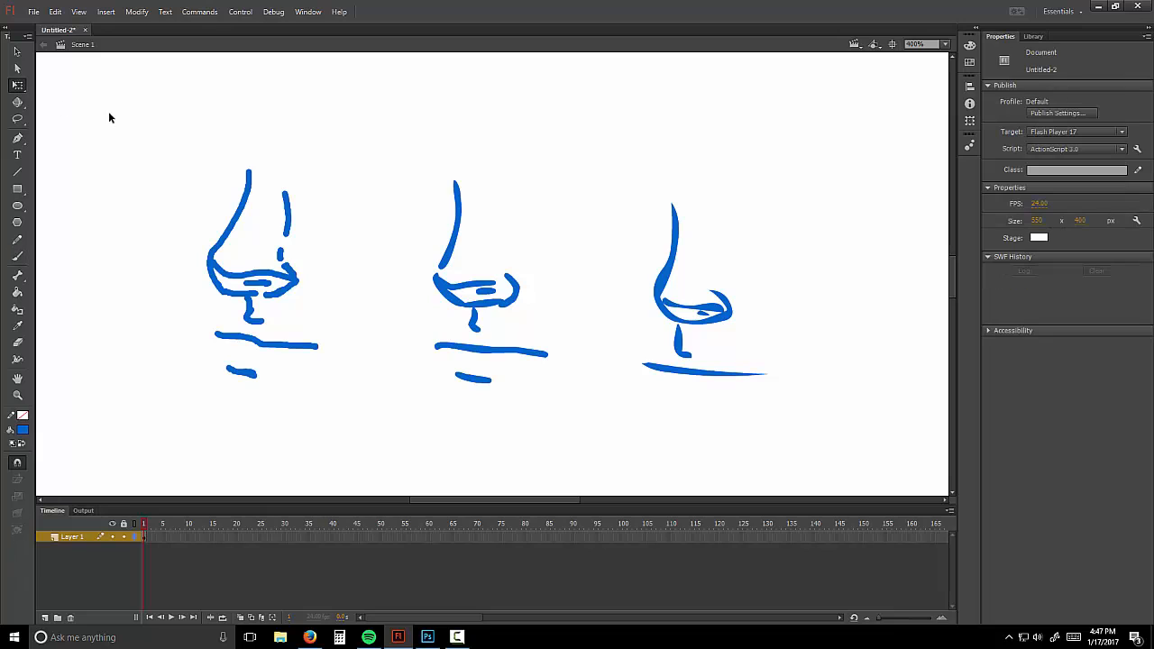
pyautogui.moveTo(115, 113)
pyautogui.mouseDown()
pyautogui.moveTo(308, 242)
pyautogui.moveTo(816, 458)
pyautogui.mouseUp()
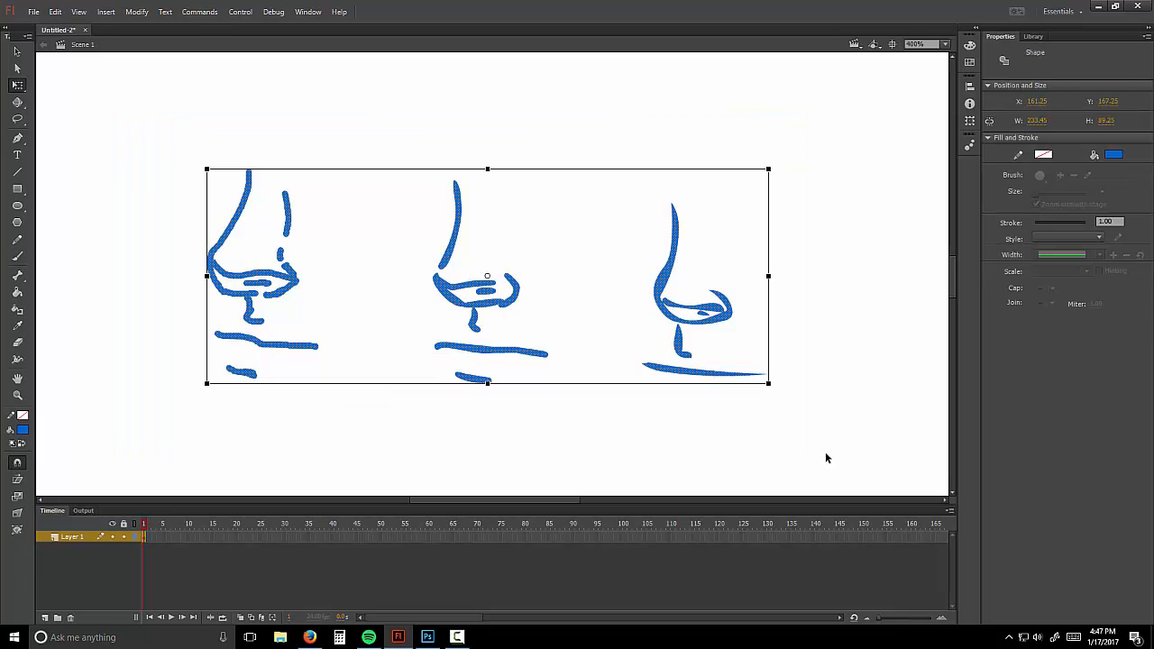
pyautogui.click(833, 456)
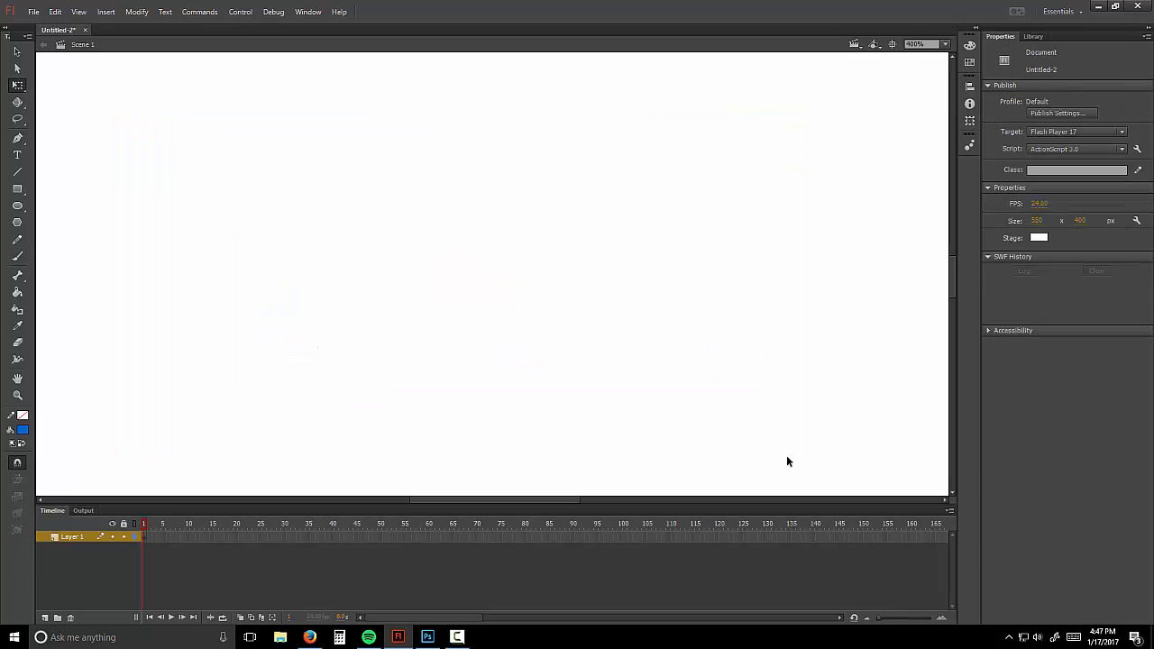
# Step: Zoom the view out to 200%, centre the stage, and reselect the Brush tool
pyautogui.click(18, 257)
pyautogui.click(17, 396)
pyautogui.keyDown('alt'); pyautogui.click(239, 414); pyautogui.keyUp('alt')
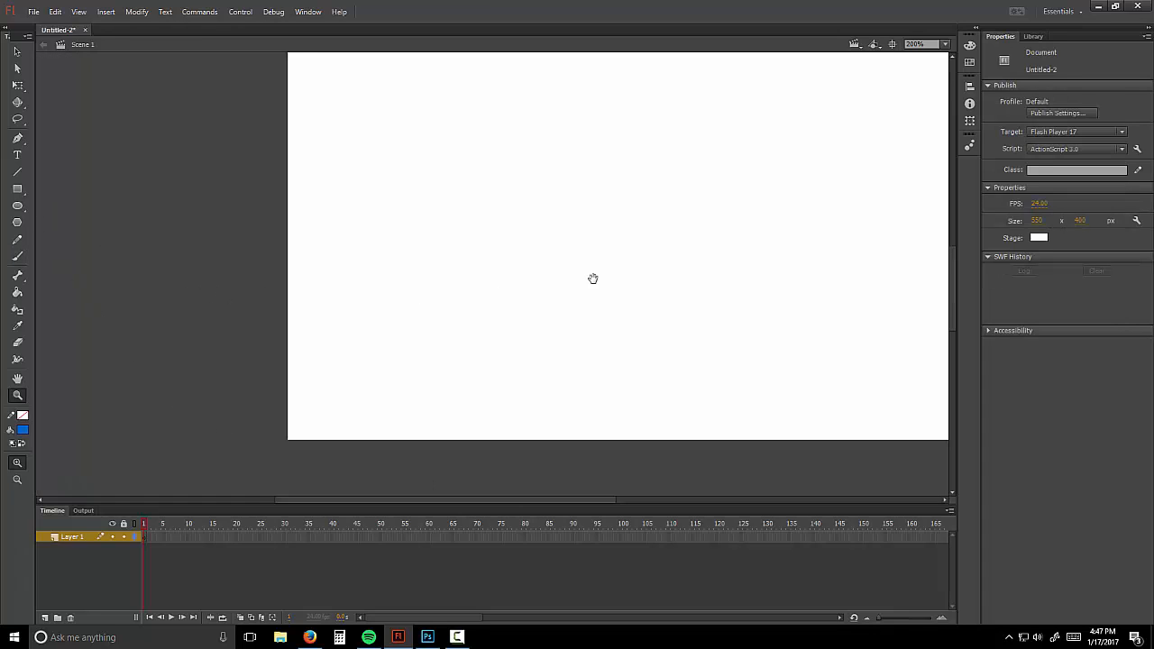
pyautogui.moveTo(601, 231); pyautogui.dragTo(497, 274)
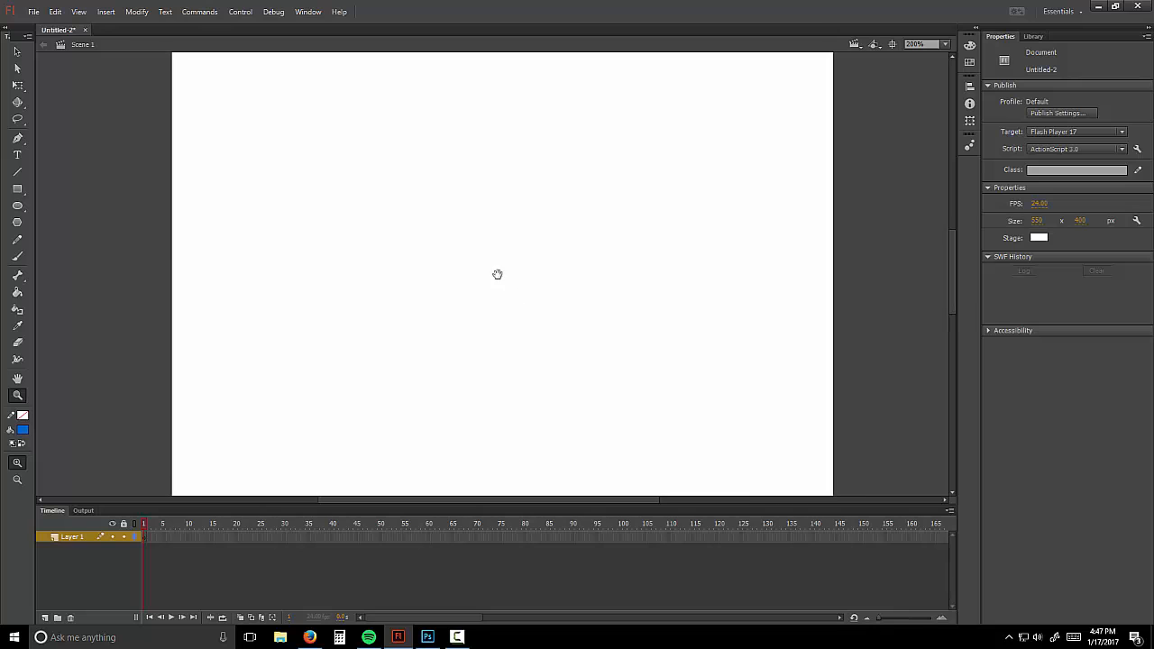
pyautogui.click(18, 257)
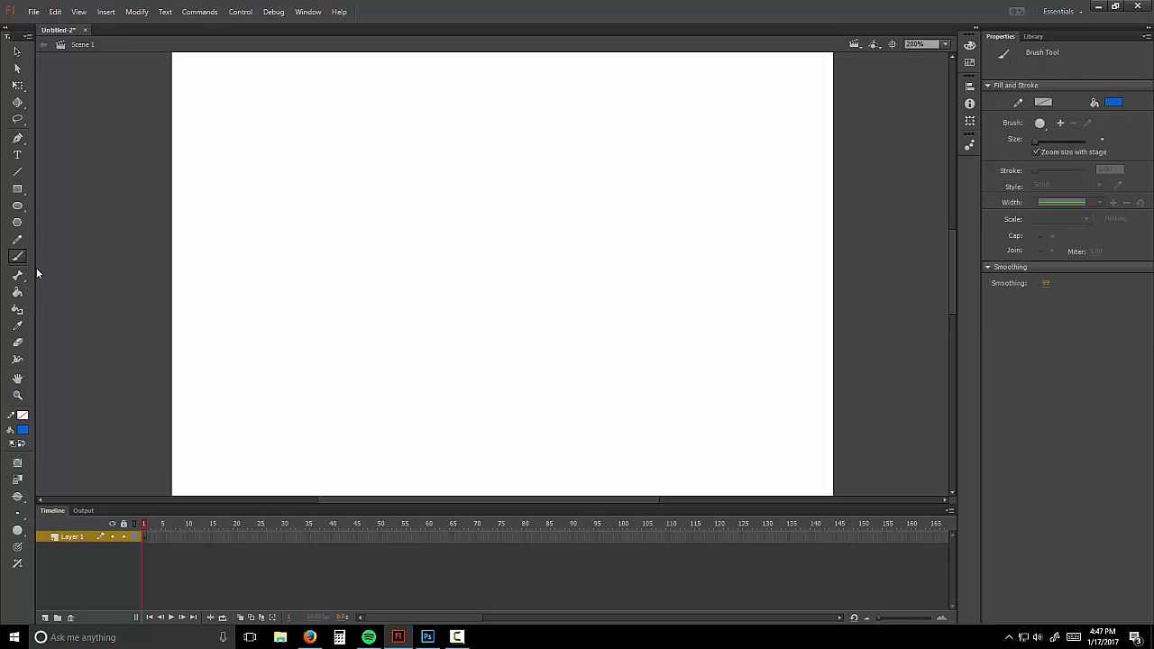
# Step: Paint a long black horizontal ground line on frame 1 with brush smoothing 51
pyautogui.click(23, 431)
pyautogui.click(57, 464)
pyautogui.moveTo(1045, 285); pyautogui.dragTo(1029, 292)
pyautogui.click(144, 540)
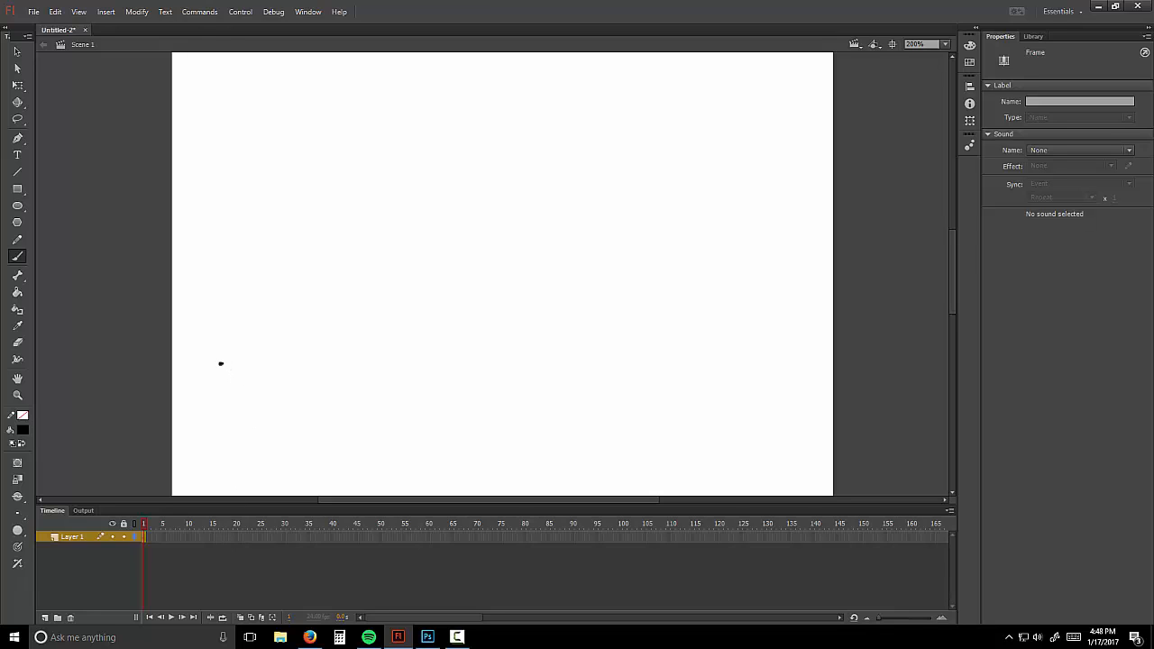
pyautogui.moveTo(221, 364); pyautogui.dragTo(773, 363)
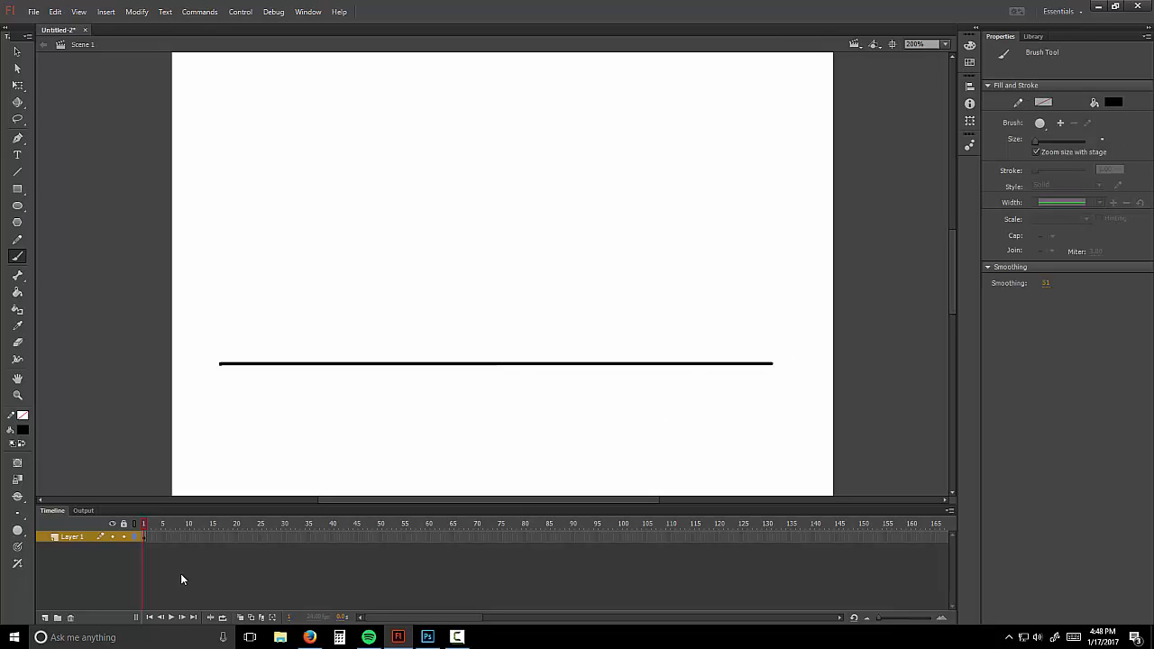
# Step: Insert a keyframe at frame 20 of Layer 1, then add Layer 2 and select its frame 1
pyautogui.rightClick(235, 536)
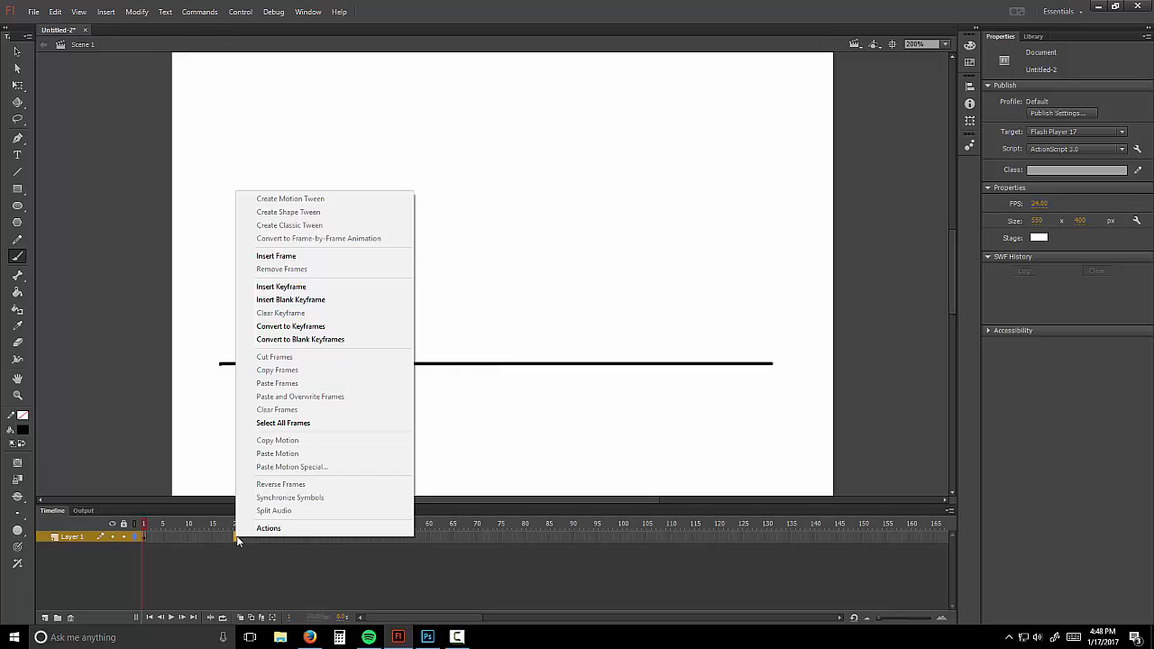
pyautogui.click(318, 287)
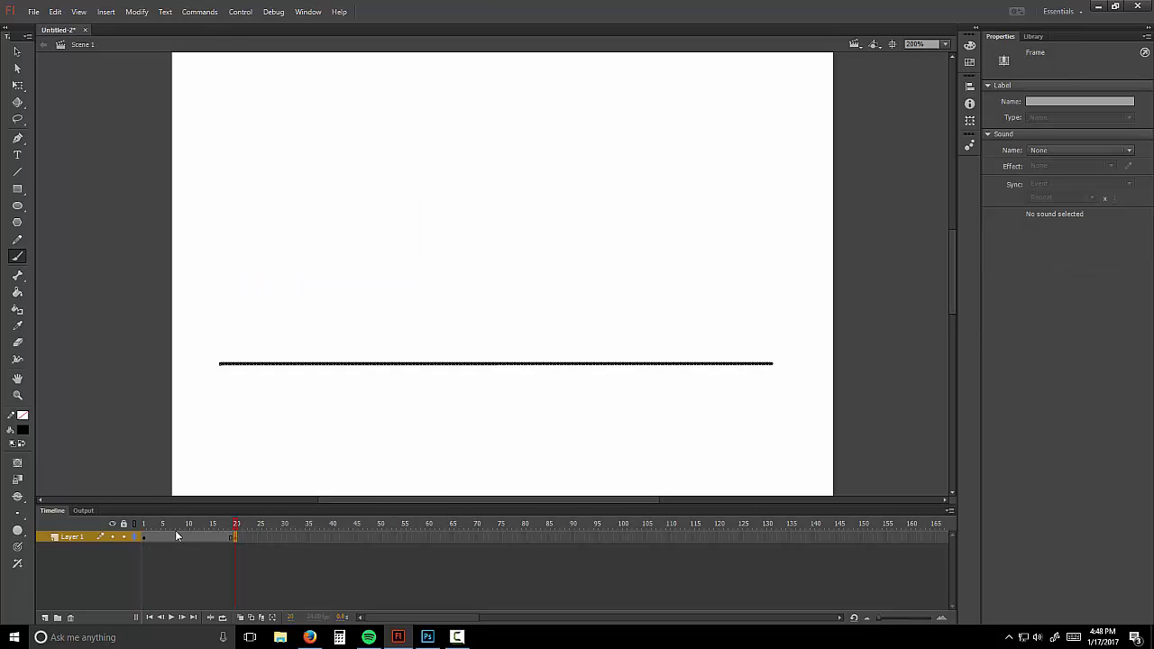
pyautogui.moveTo(234, 531); pyautogui.dragTo(150, 530)
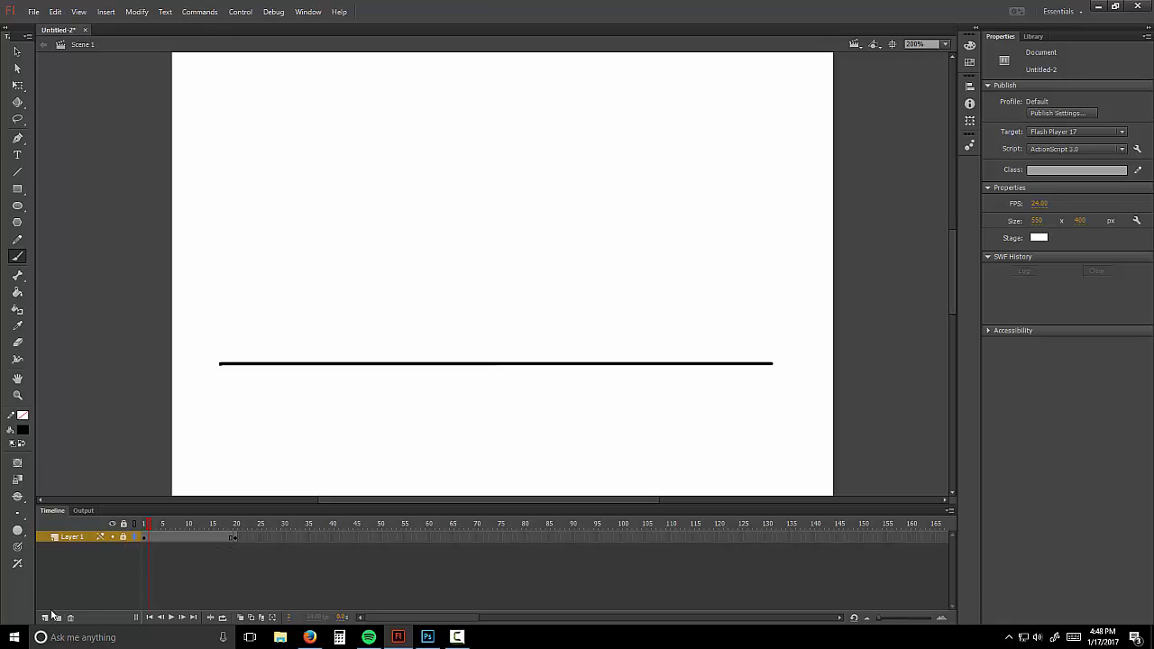
pyautogui.click(44, 617)
pyautogui.click(144, 538)
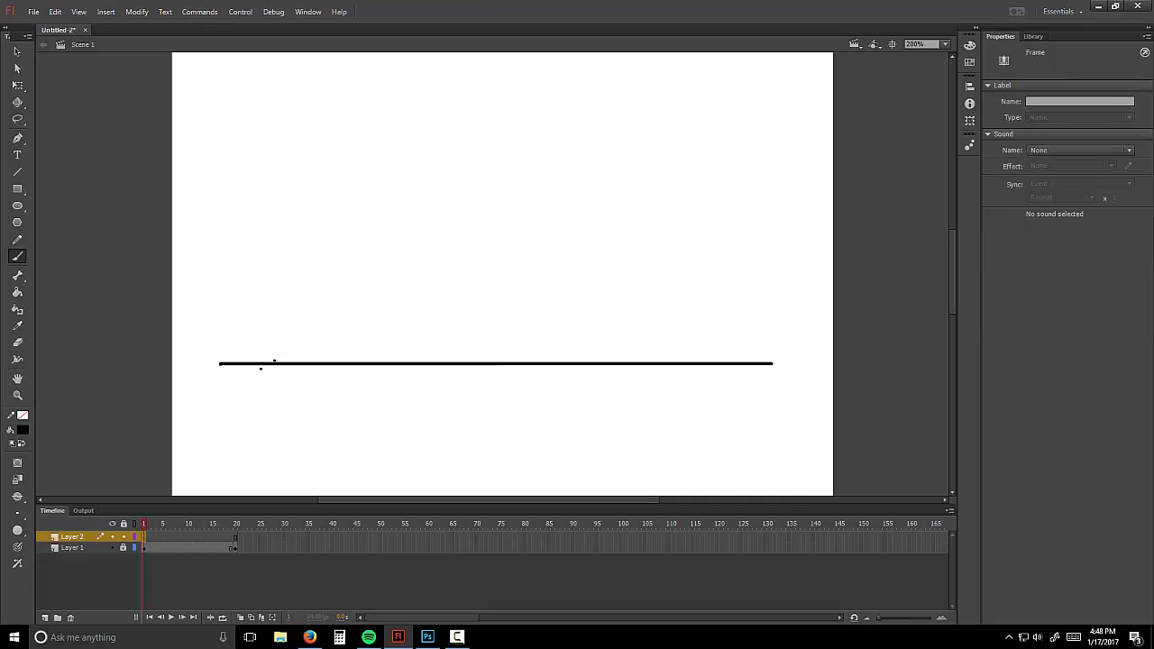
# Step: Draw the ball at the line's left end on frame 1 and at its right end on a frame-20 blank keyframe
pyautogui.moveTo(273, 363)
pyautogui.mouseDown()
pyautogui.moveTo(242, 329)
pyautogui.moveTo(250, 297)
pyautogui.moveTo(285, 277)
pyautogui.moveTo(312, 295)
pyautogui.moveTo(321, 328)
pyautogui.moveTo(279, 361)
pyautogui.mouseUp()
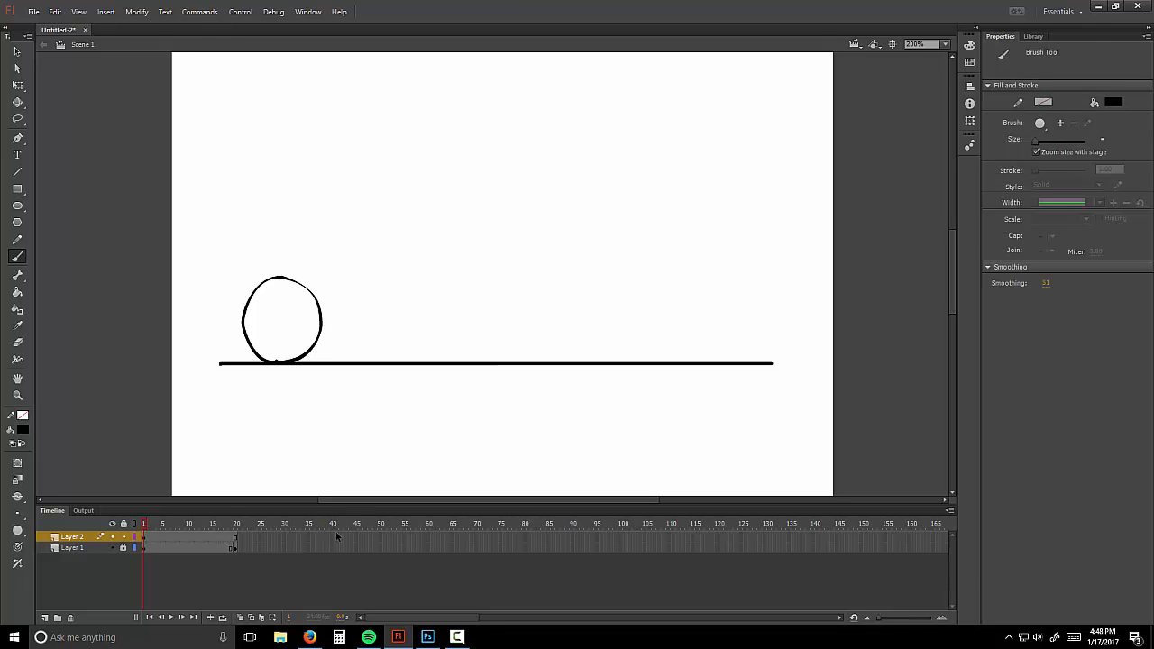
pyautogui.rightClick(235, 539)
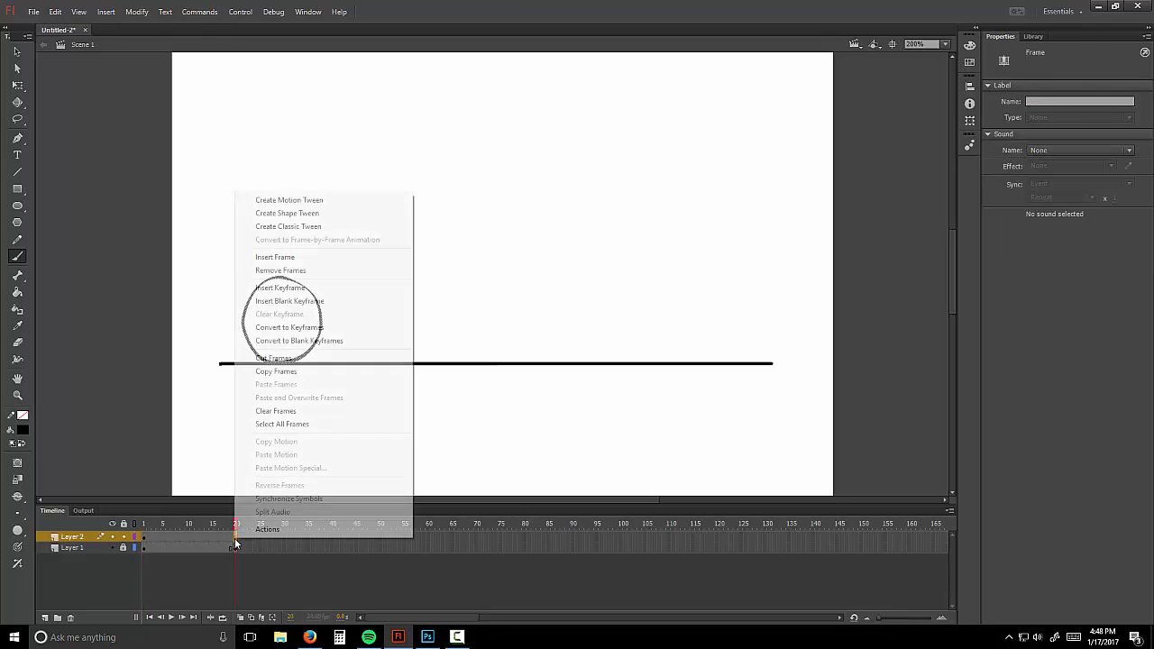
pyautogui.click(334, 303)
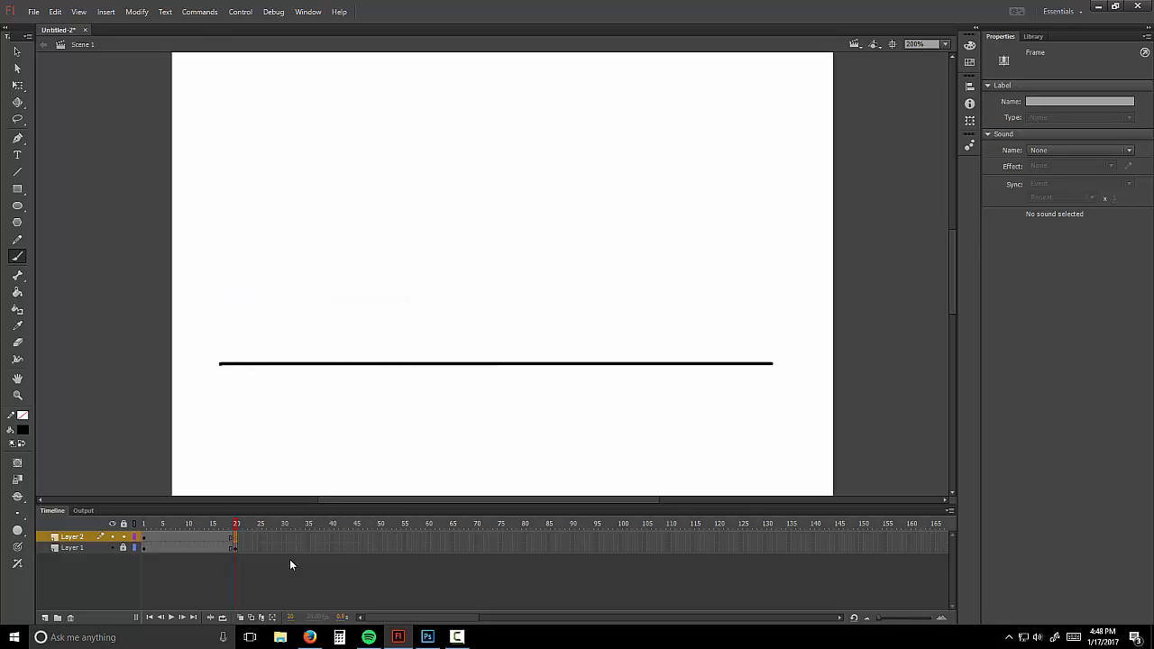
pyautogui.click(725, 331)
pyautogui.moveTo(758, 361)
pyautogui.mouseDown()
pyautogui.moveTo(727, 334)
pyautogui.moveTo(729, 308)
pyautogui.moveTo(779, 302)
pyautogui.moveTo(780, 353)
pyautogui.moveTo(753, 364)
pyautogui.mouseUp()
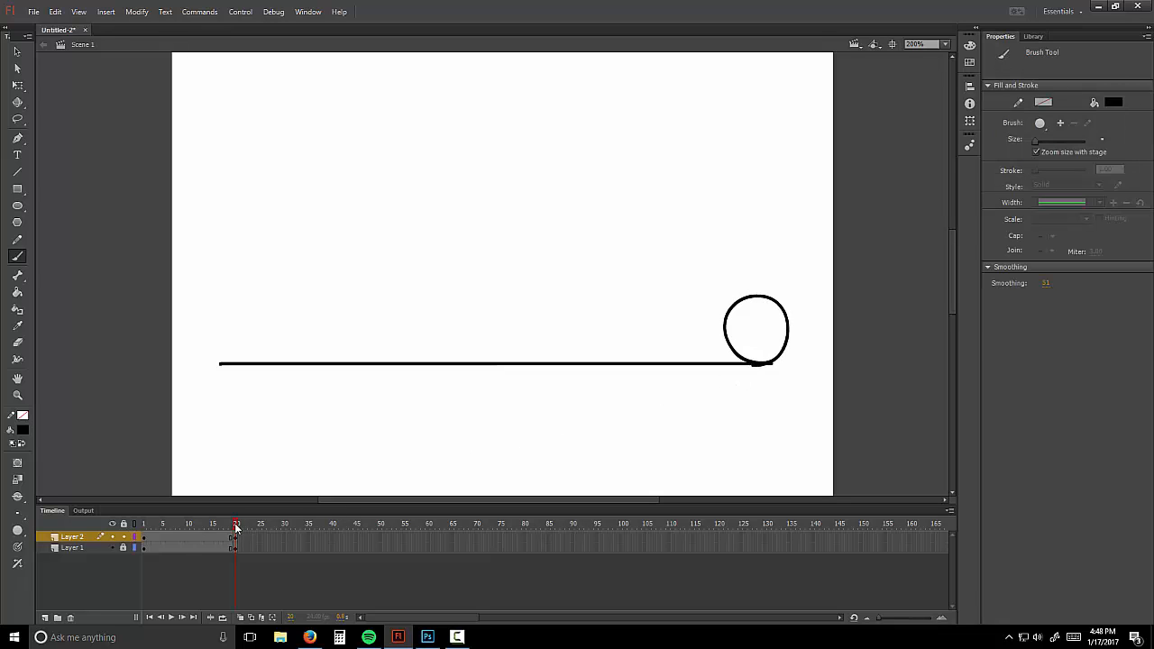
pyautogui.moveTo(238, 525); pyautogui.dragTo(188, 532)
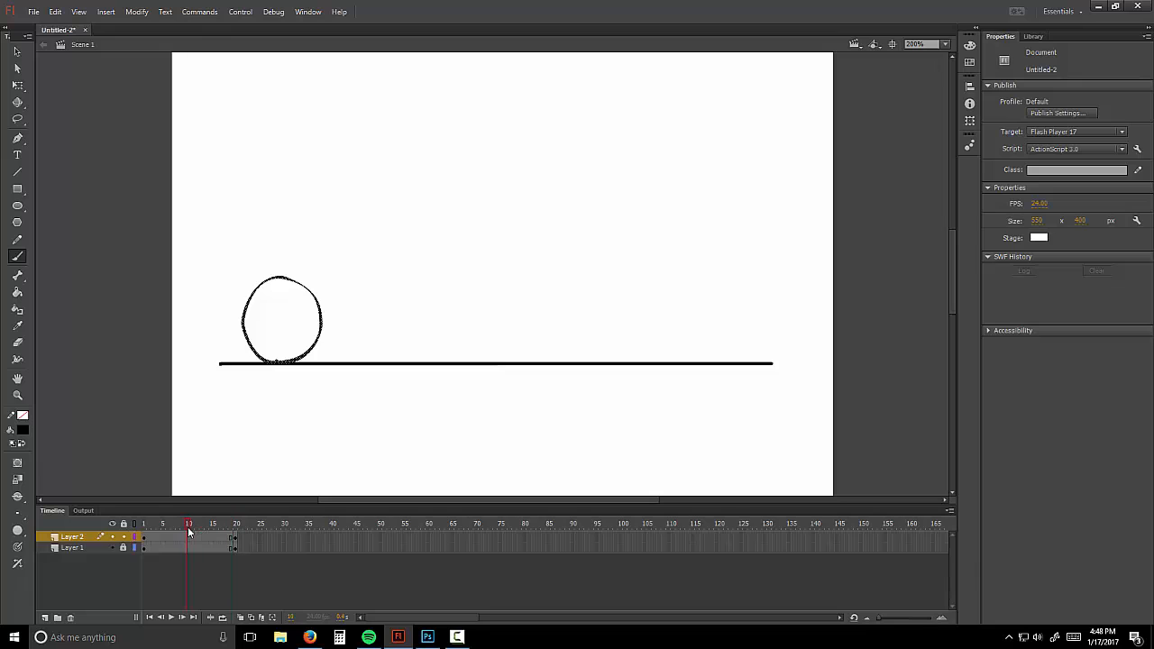
# Step: Turn on Onion Skin spanning to frame 20 and undo a false-start ball stroke
pyautogui.click(241, 618)
pyautogui.moveTo(198, 527); pyautogui.dragTo(237, 528)
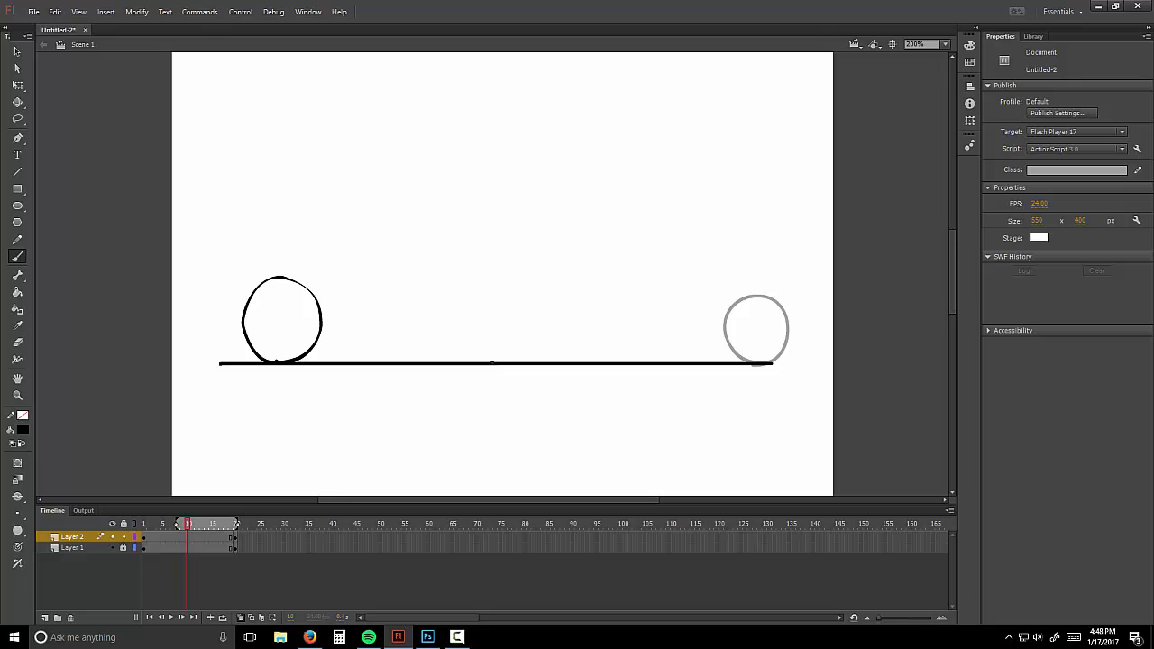
pyautogui.moveTo(487, 360)
pyautogui.mouseDown()
pyautogui.moveTo(469, 333)
pyautogui.moveTo(510, 277)
pyautogui.mouseUp()
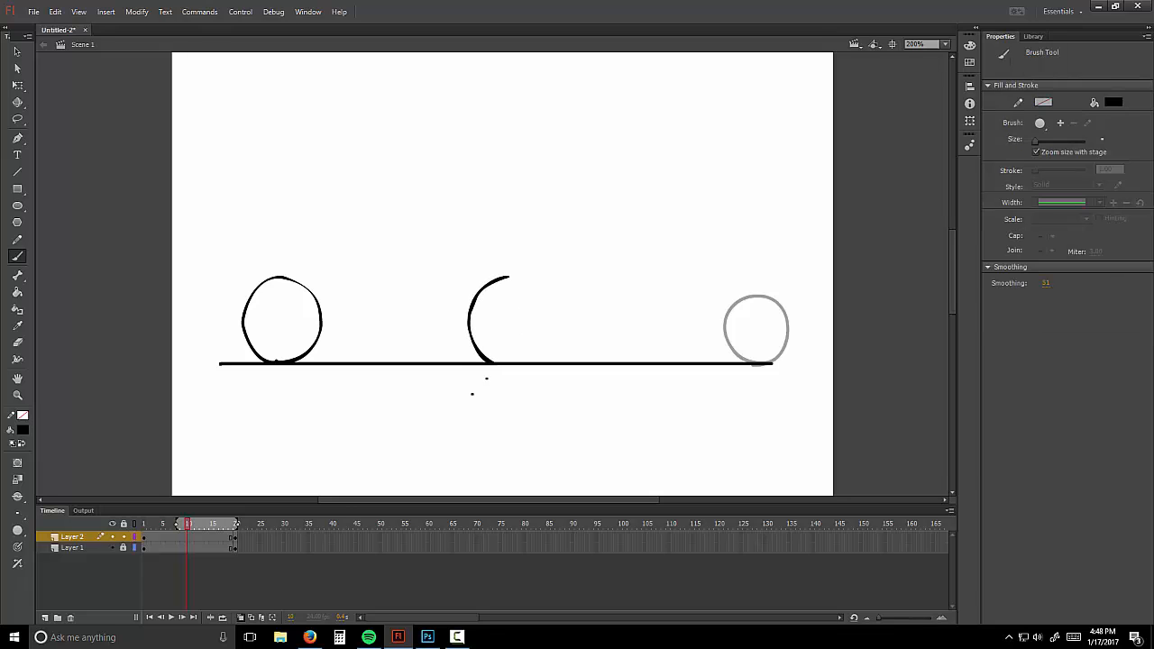
pyautogui.hotkey('ctrl', 'z')
# Step: Add a blank keyframe at frame 9, brush the ball at the line's centre, then turn Onion Skin off
pyautogui.click(187, 538)
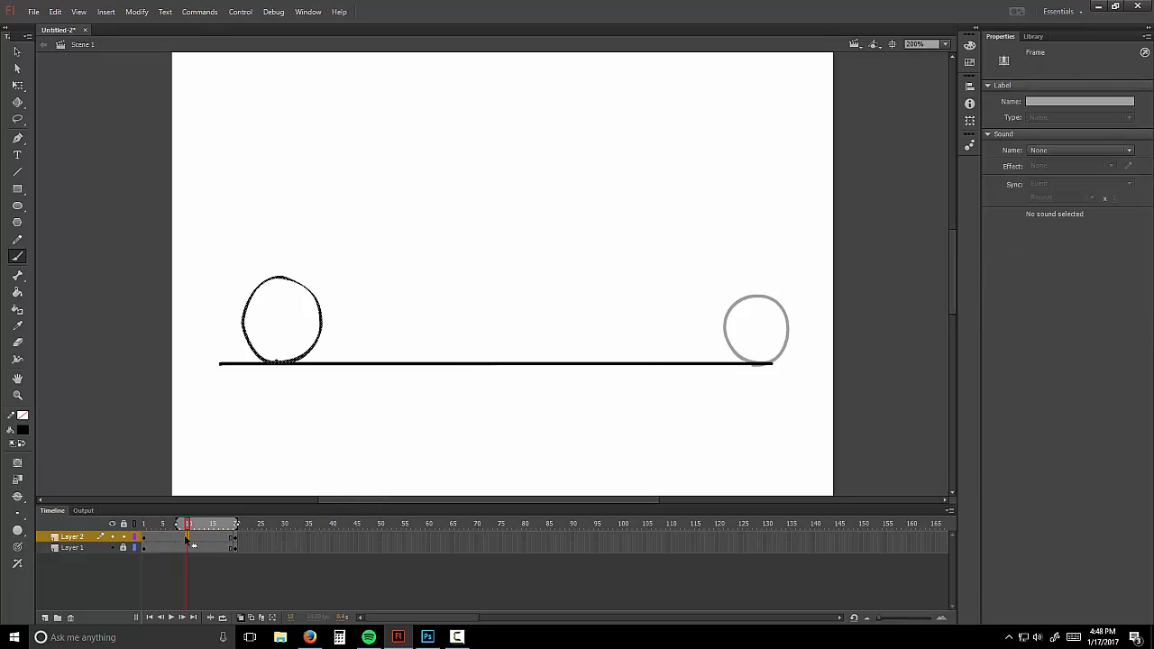
pyautogui.click(183, 538)
pyautogui.rightClick(184, 540)
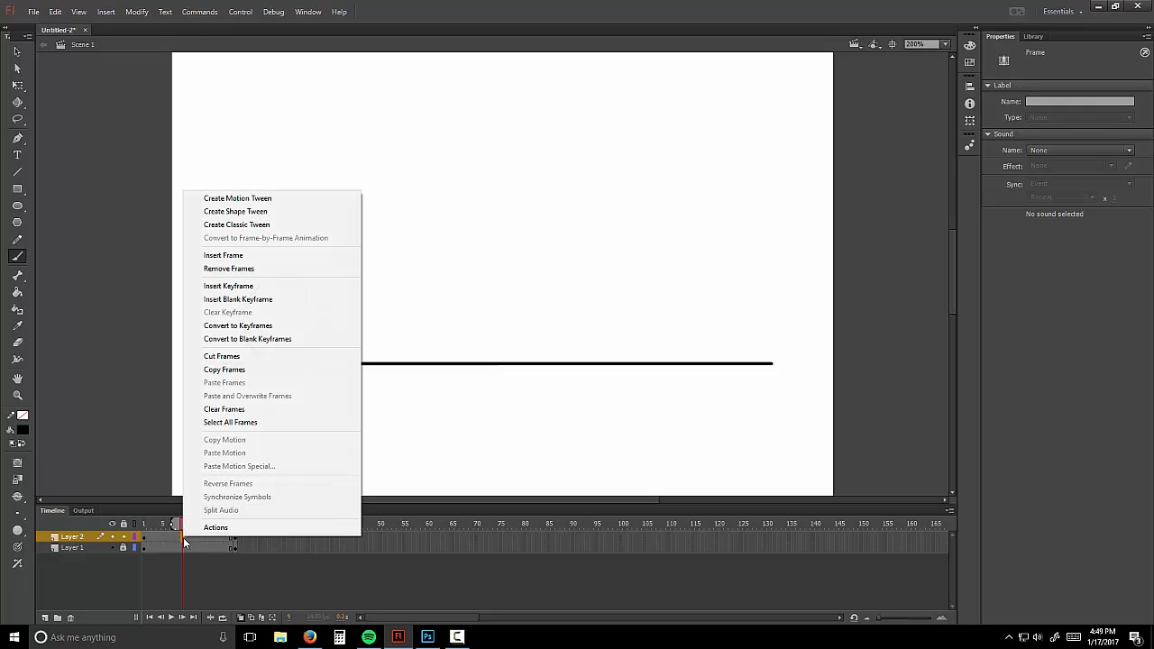
pyautogui.click(248, 300)
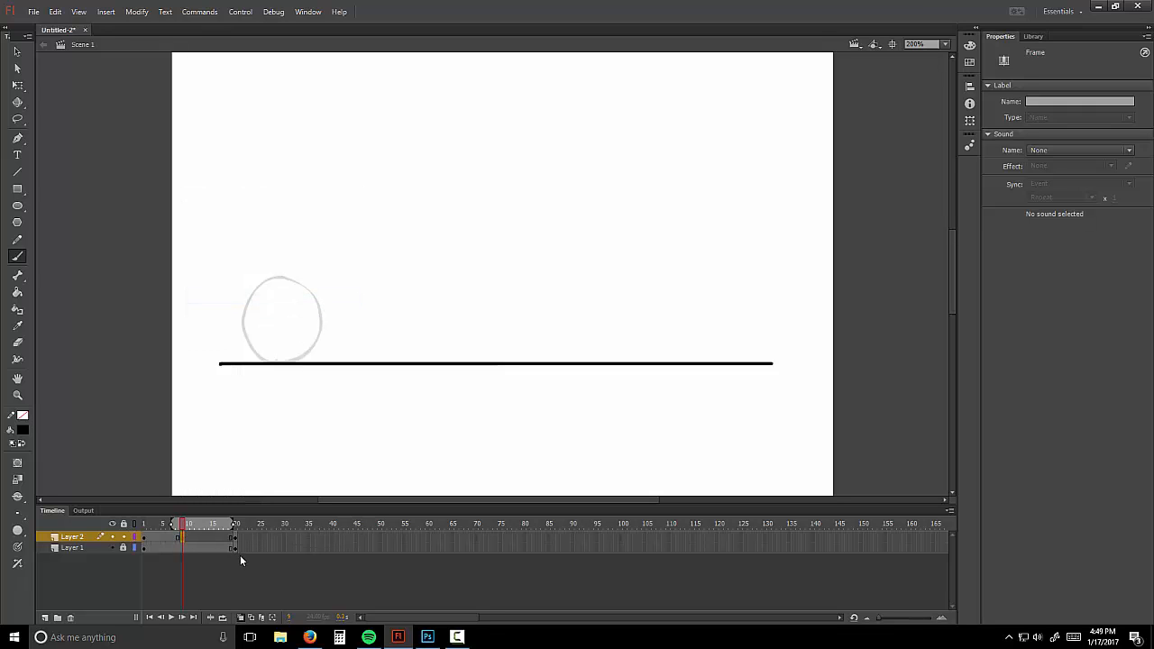
pyautogui.moveTo(234, 524); pyautogui.dragTo(240, 527)
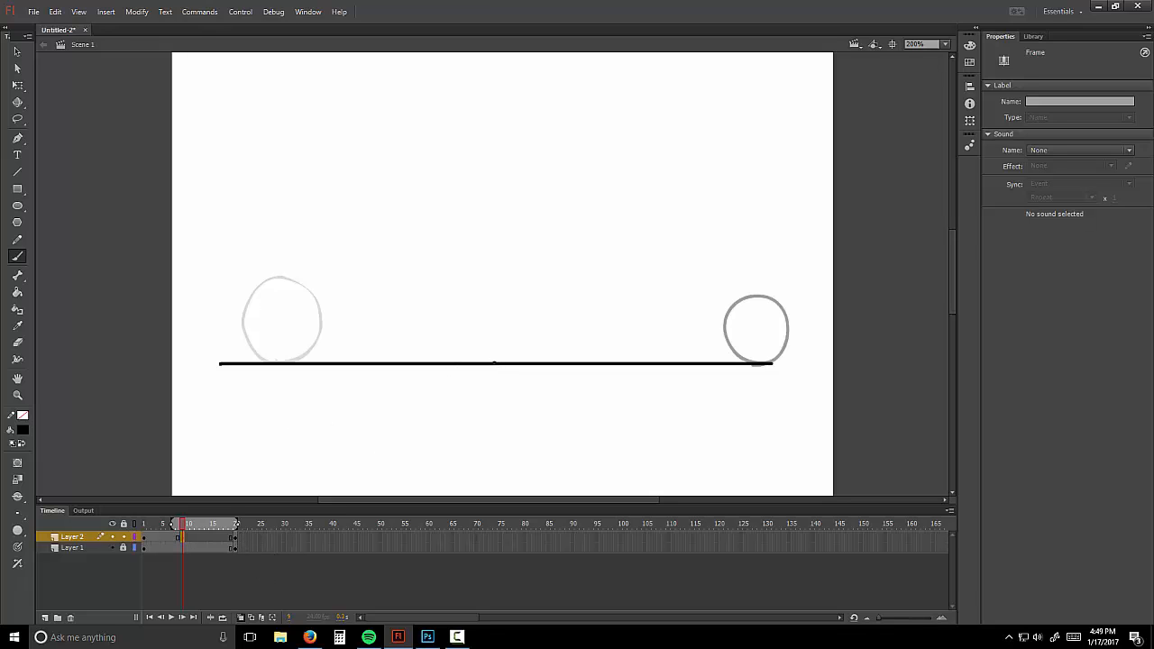
pyautogui.moveTo(494, 364)
pyautogui.mouseDown()
pyautogui.moveTo(471, 340)
pyautogui.moveTo(472, 300)
pyautogui.moveTo(509, 282)
pyautogui.moveTo(540, 299)
pyautogui.moveTo(535, 343)
pyautogui.moveTo(512, 359)
pyautogui.mouseUp()
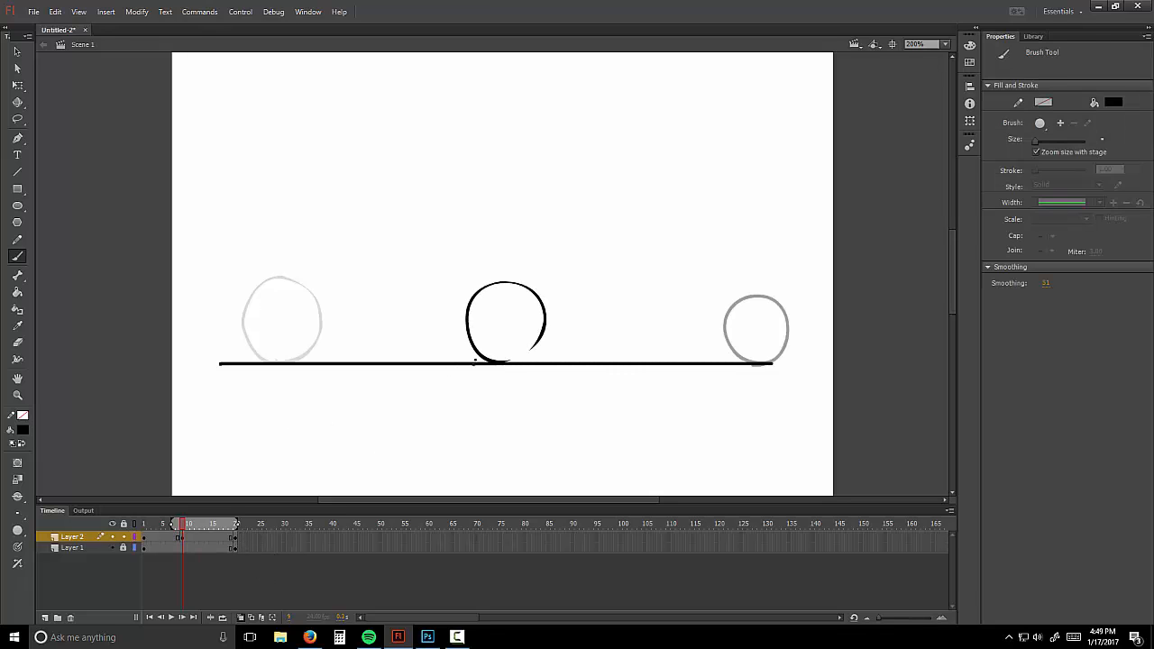
pyautogui.moveTo(181, 524)
pyautogui.mouseDown()
pyautogui.moveTo(219, 524)
pyautogui.moveTo(144, 524)
pyautogui.moveTo(234, 524)
pyautogui.moveTo(149, 523)
pyautogui.moveTo(178, 527)
pyautogui.mouseUp()
pyautogui.click(240, 618)
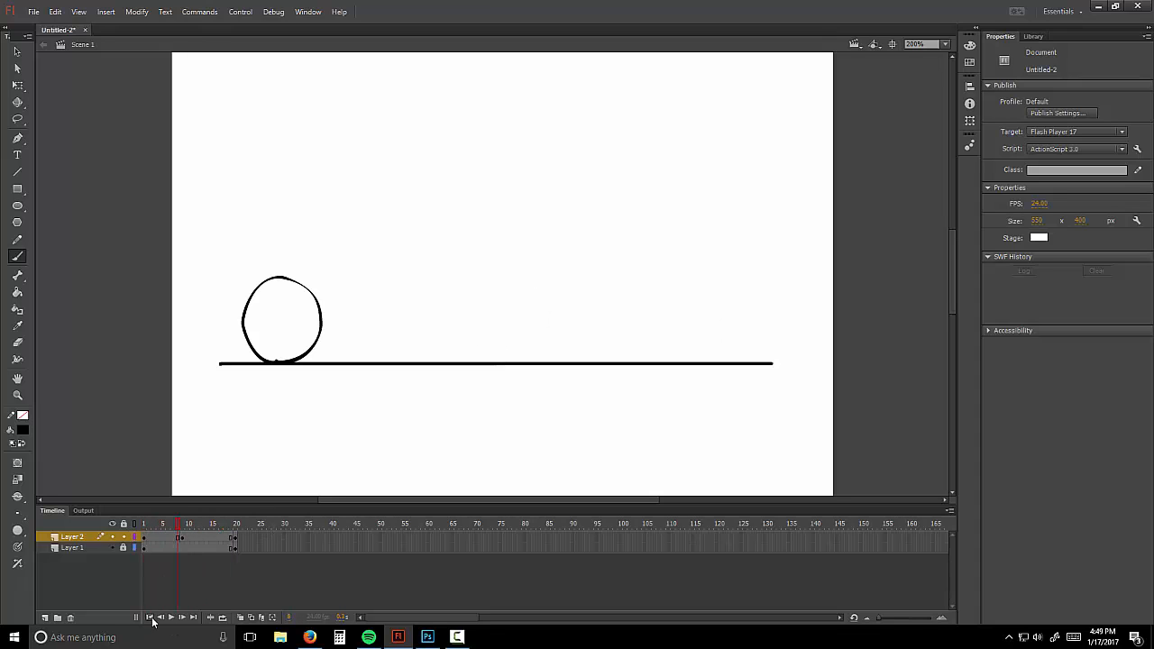
# Step: Play the three-pose ball animation from frame 1 and return to the frame 9 pose
pyautogui.click(151, 619)
pyautogui.click(171, 619)
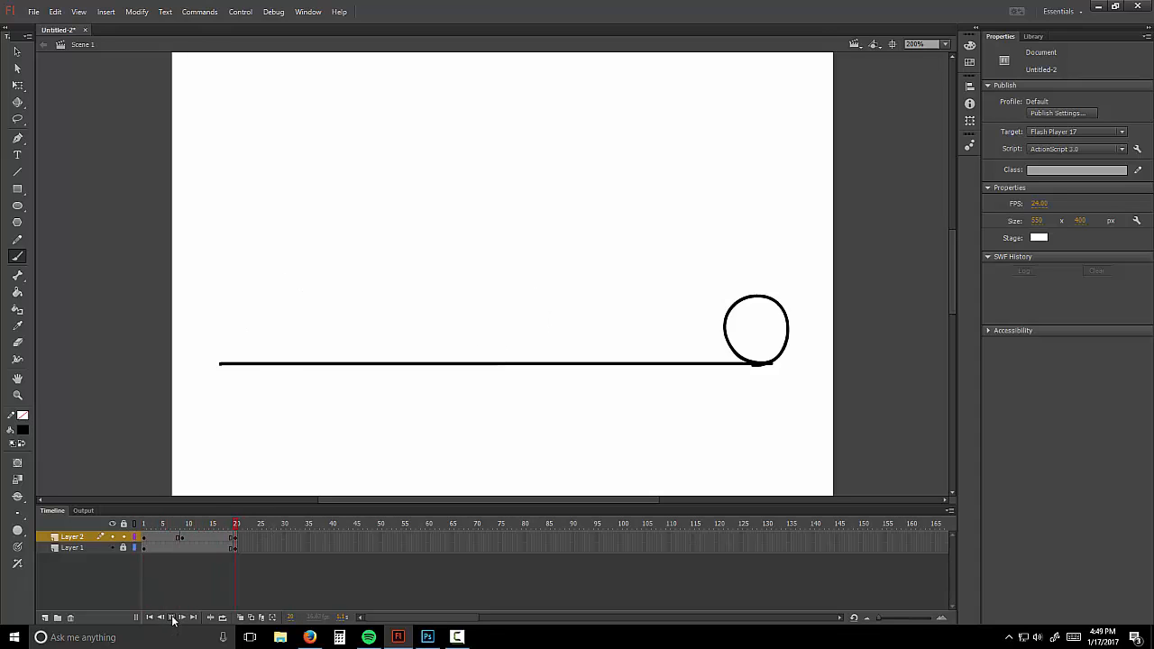
pyautogui.click(172, 619)
pyautogui.moveTo(165, 524); pyautogui.dragTo(169, 526)
pyautogui.click(185, 541)
pyautogui.click(189, 566)
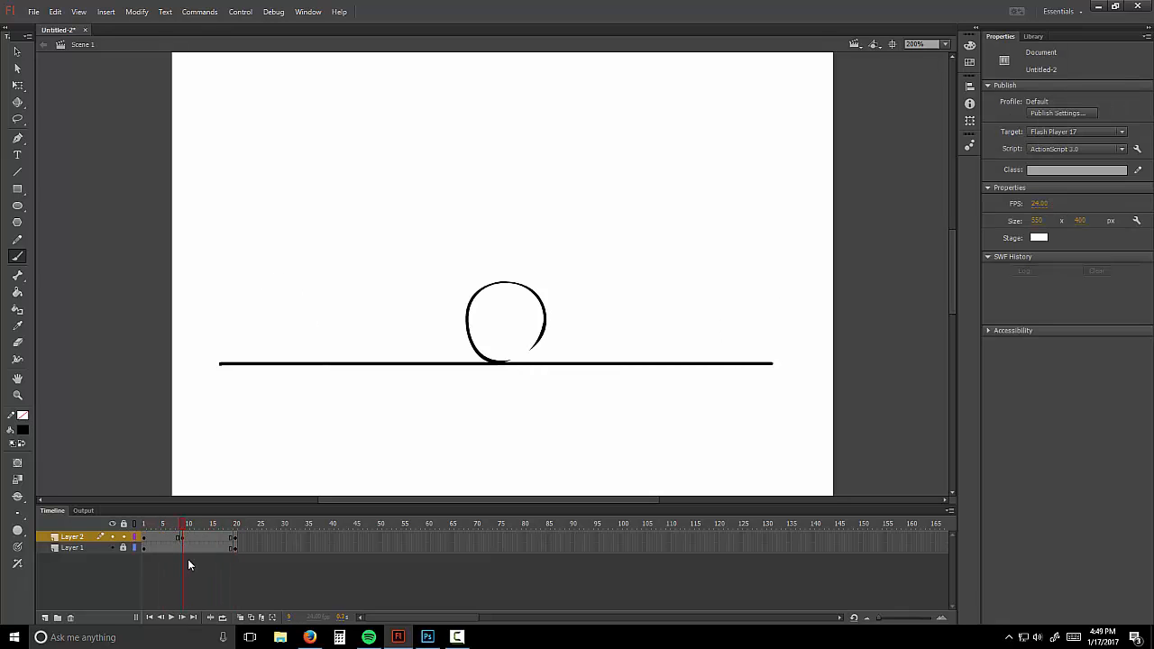
pyautogui.click(183, 541)
# Step: Add blank keyframes at frames 5 and 16, each with a ball drawn halfway between the onion-skin ghosts
pyautogui.rightClick(163, 541)
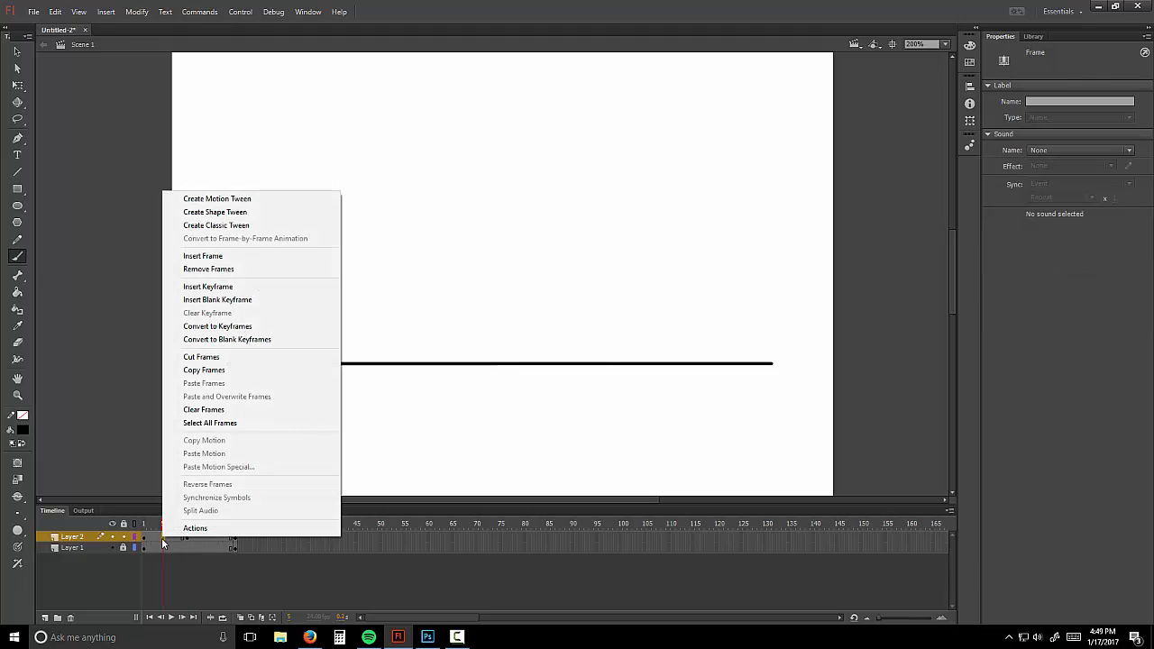
pyautogui.click(252, 300)
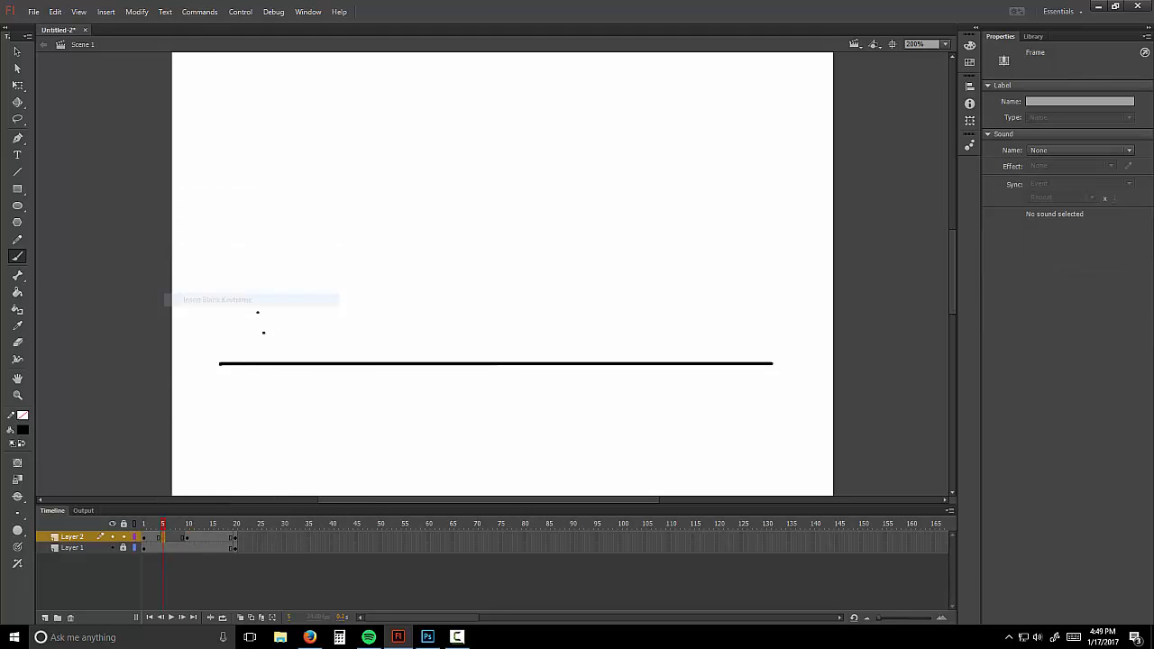
pyautogui.click(240, 617)
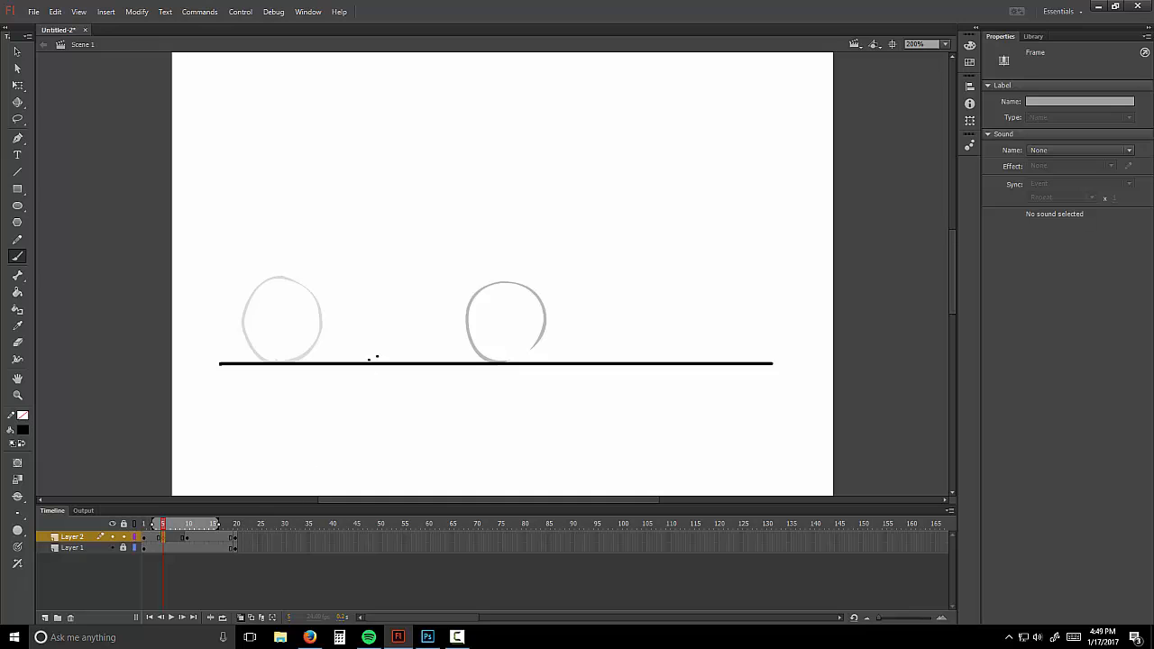
pyautogui.moveTo(375, 359)
pyautogui.mouseDown()
pyautogui.moveTo(370, 293)
pyautogui.moveTo(398, 283)
pyautogui.moveTo(423, 311)
pyautogui.moveTo(424, 337)
pyautogui.moveTo(384, 359)
pyautogui.mouseUp()
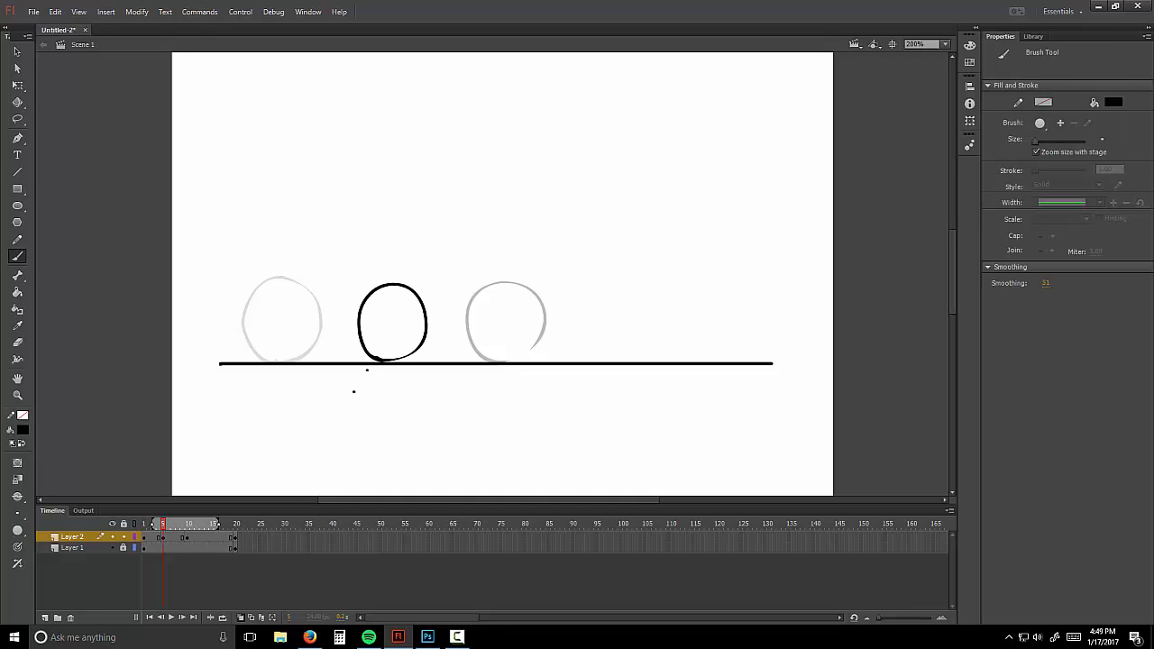
pyautogui.rightClick(215, 541)
pyautogui.click(307, 301)
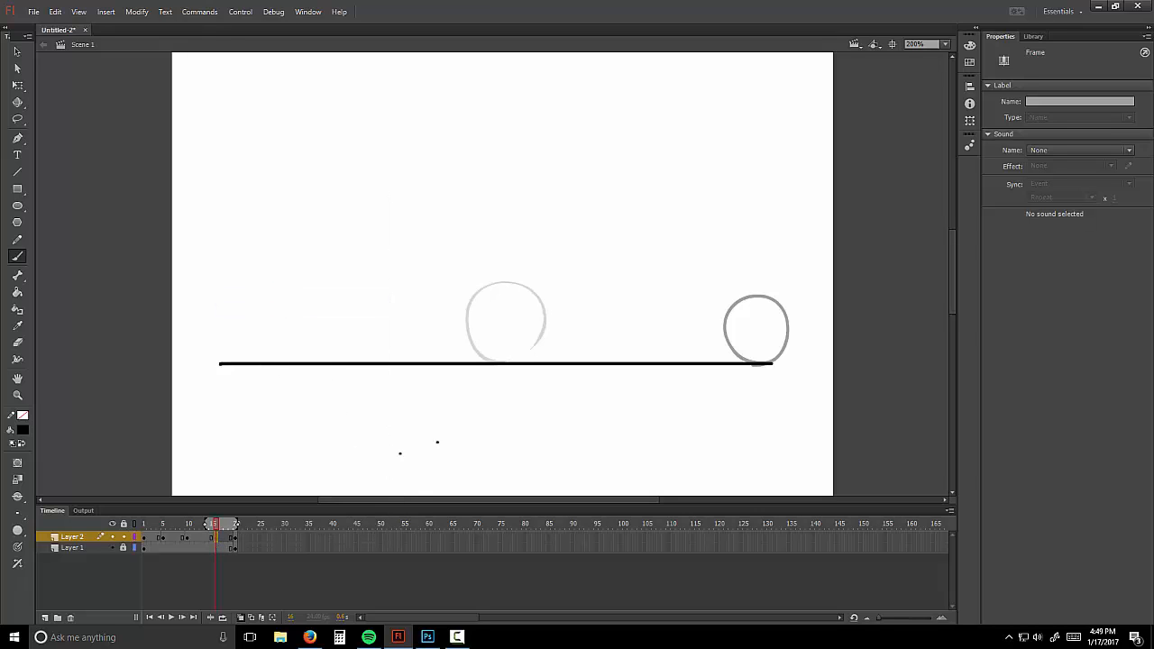
pyautogui.moveTo(631, 361)
pyautogui.mouseDown()
pyautogui.moveTo(605, 341)
pyautogui.moveTo(617, 289)
pyautogui.moveTo(652, 282)
pyautogui.moveTo(676, 321)
pyautogui.moveTo(662, 350)
pyautogui.moveTo(631, 361)
pyautogui.mouseUp()
pyautogui.click(242, 618)
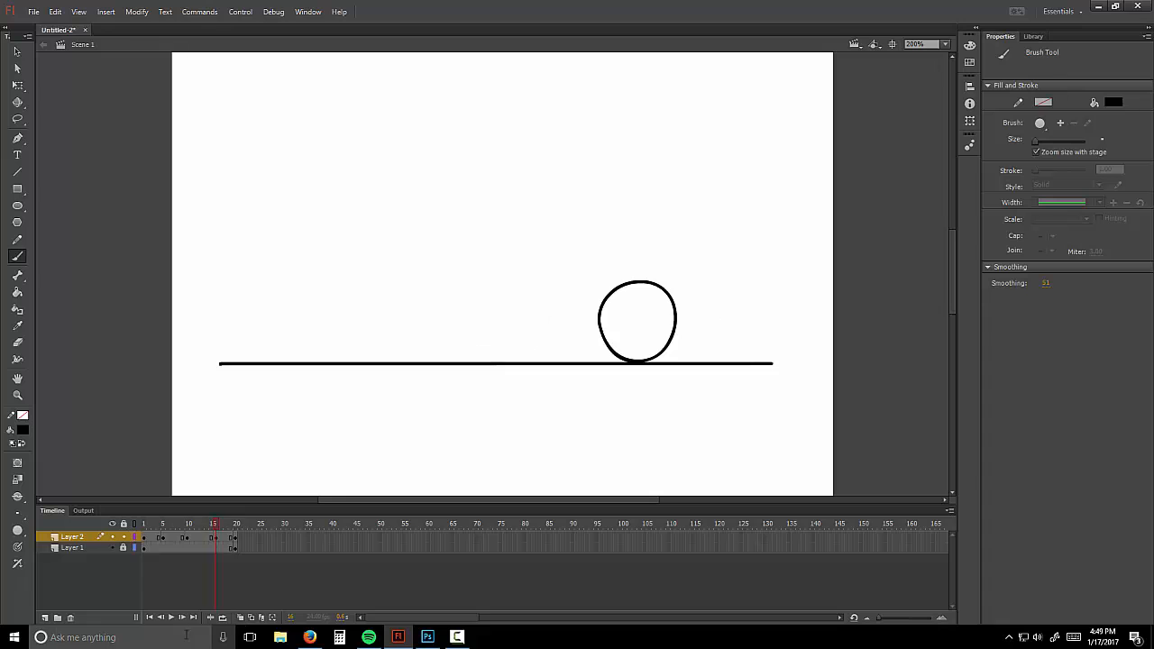
# Step: Replay the animation from frame 1 to check the five ball positions
pyautogui.click(150, 617)
pyautogui.click(171, 617)
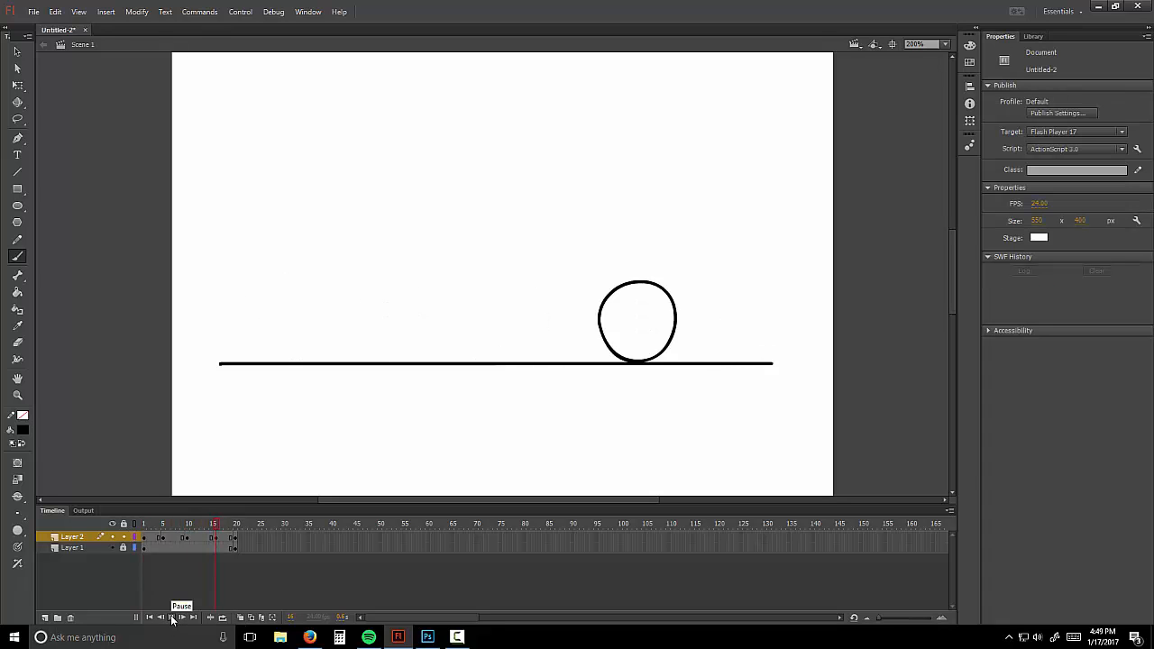
pyautogui.click(172, 619)
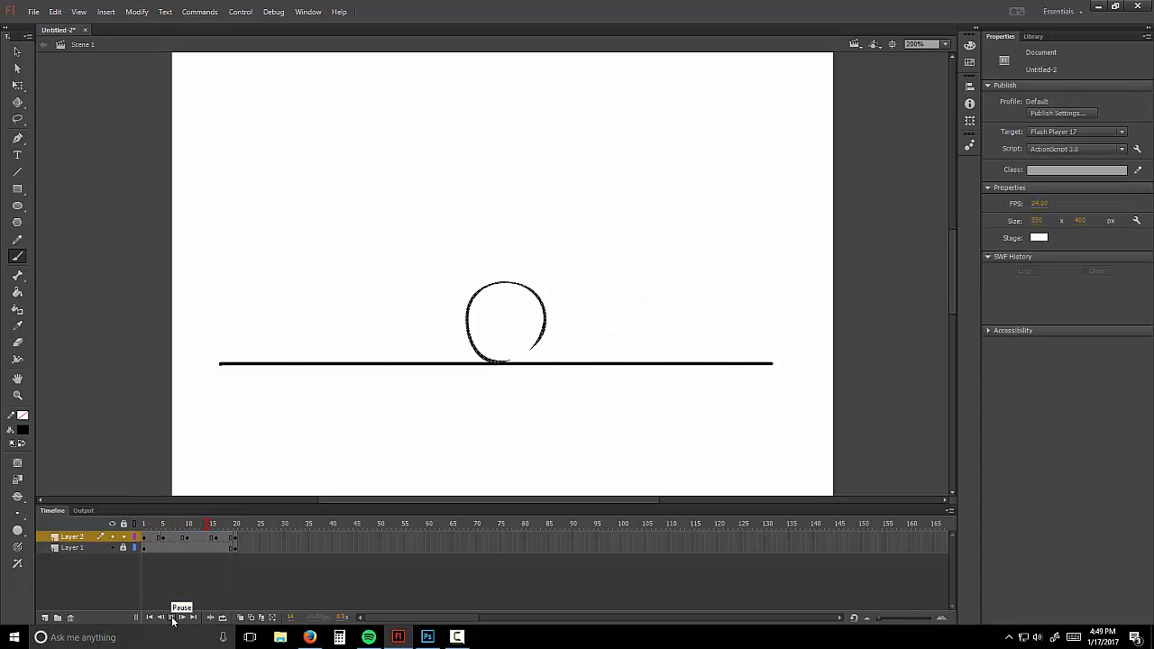
pyautogui.click(171, 619)
pyautogui.click(171, 619)
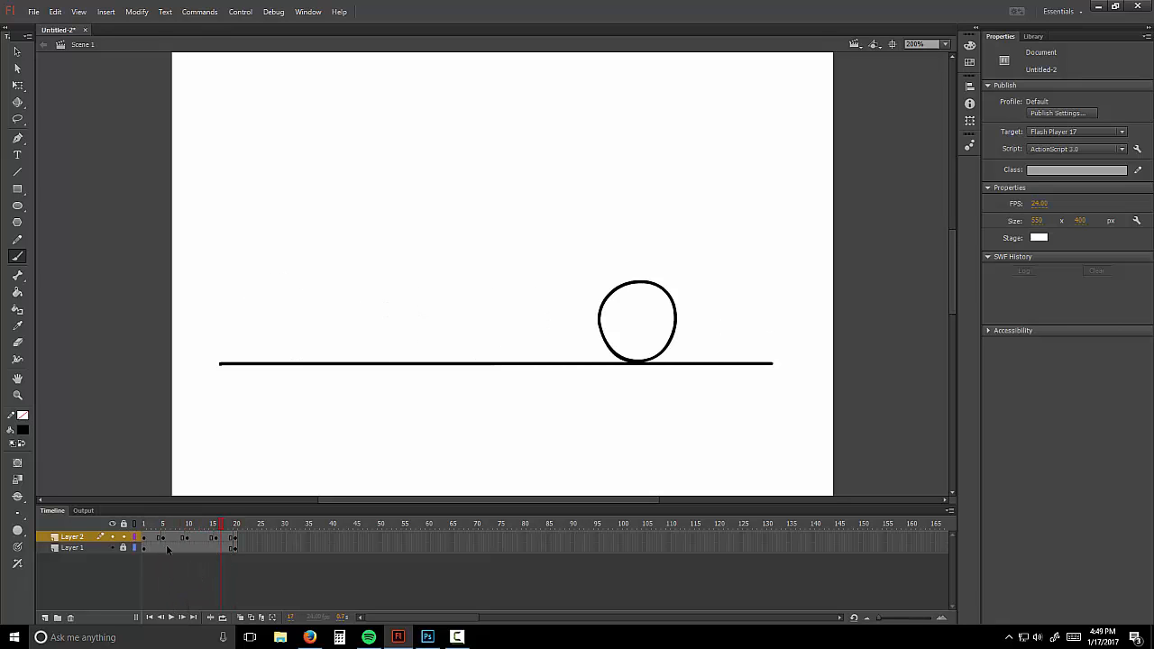
# Step: With Onion Skin on, add in-between balls in the gaps before frame 5 and between frames 5 and 9
pyautogui.rightClick(154, 539)
pyautogui.click(221, 301)
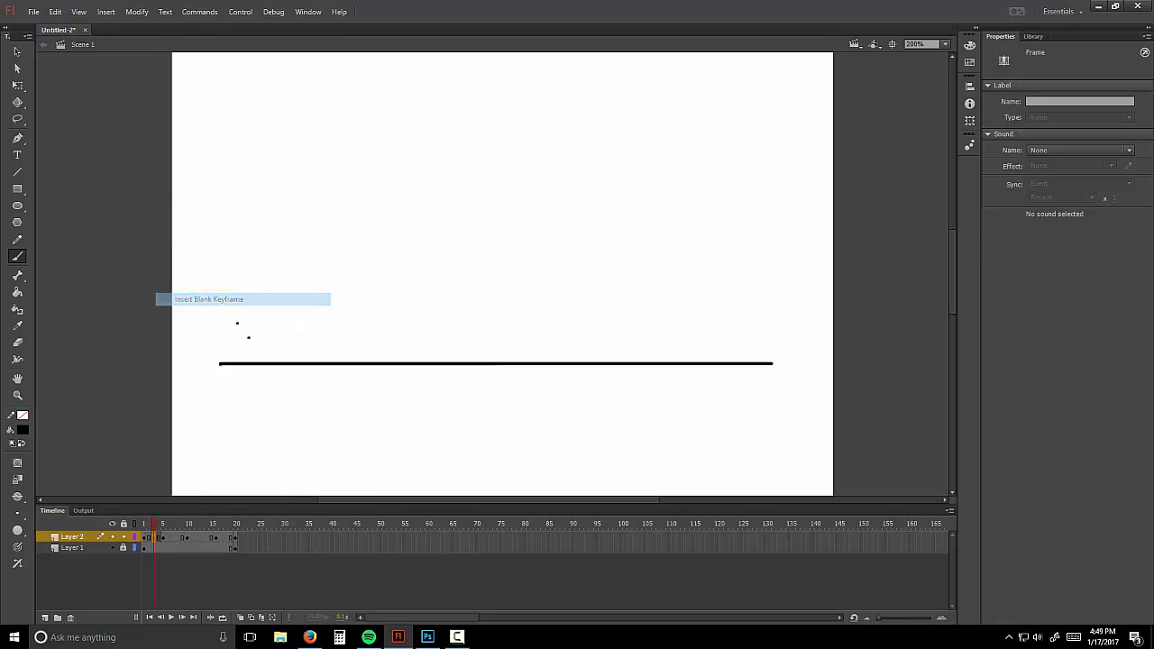
pyautogui.click(240, 619)
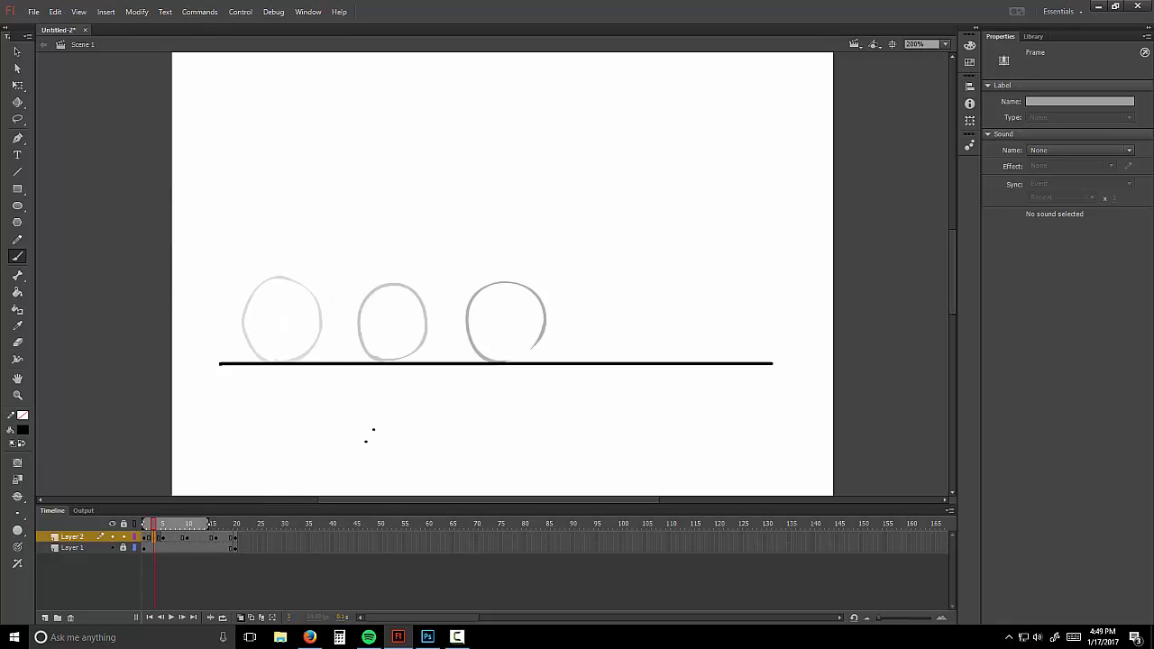
pyautogui.moveTo(209, 528); pyautogui.dragTo(171, 528)
pyautogui.moveTo(325, 362)
pyautogui.mouseDown()
pyautogui.moveTo(302, 340)
pyautogui.moveTo(306, 300)
pyautogui.moveTo(342, 285)
pyautogui.moveTo(362, 303)
pyautogui.moveTo(363, 339)
pyautogui.moveTo(350, 356)
pyautogui.moveTo(323, 360)
pyautogui.mouseUp()
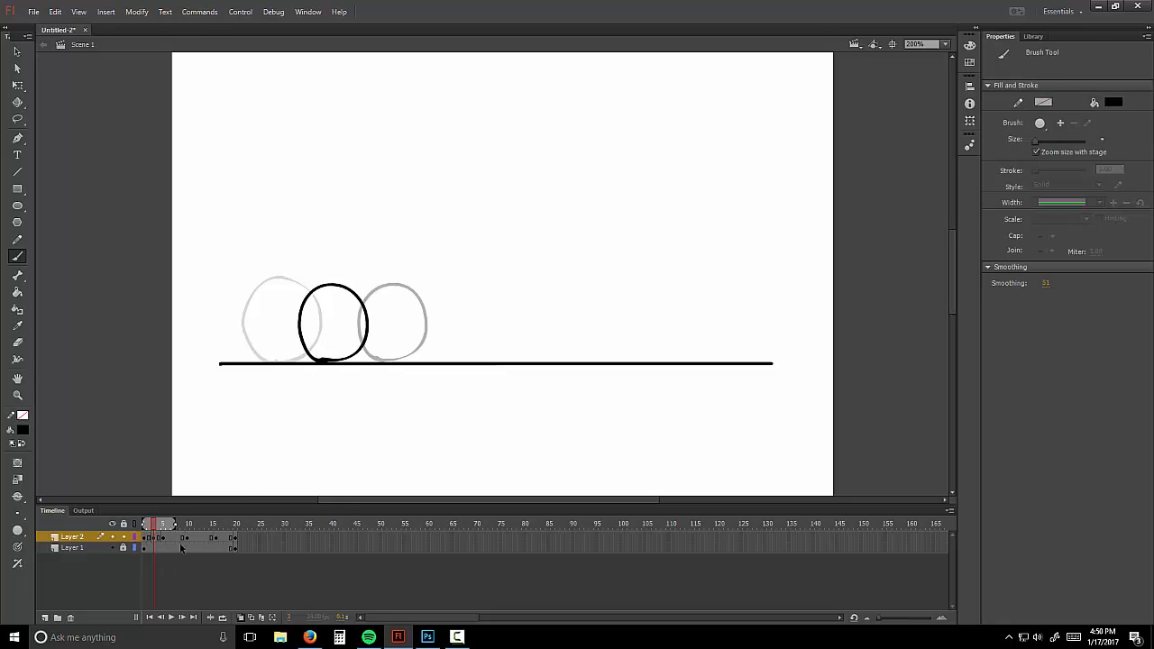
pyautogui.rightClick(173, 540)
pyautogui.click(221, 303)
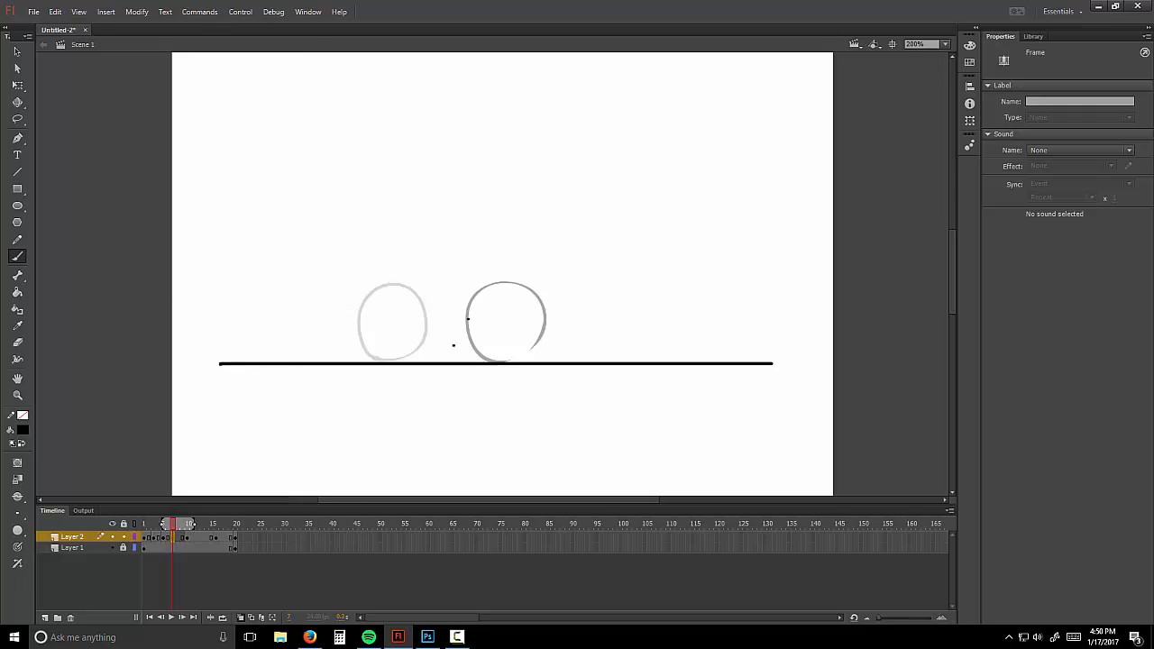
pyautogui.moveTo(437, 359)
pyautogui.mouseDown()
pyautogui.moveTo(411, 328)
pyautogui.moveTo(424, 293)
pyautogui.moveTo(465, 288)
pyautogui.moveTo(477, 326)
pyautogui.moveTo(464, 353)
pyautogui.moveTo(437, 361)
pyautogui.mouseUp()
# Step: Add in-between balls at frames 12 and 18, turn Onion Skin off, and enable looping
pyautogui.rightClick(202, 542)
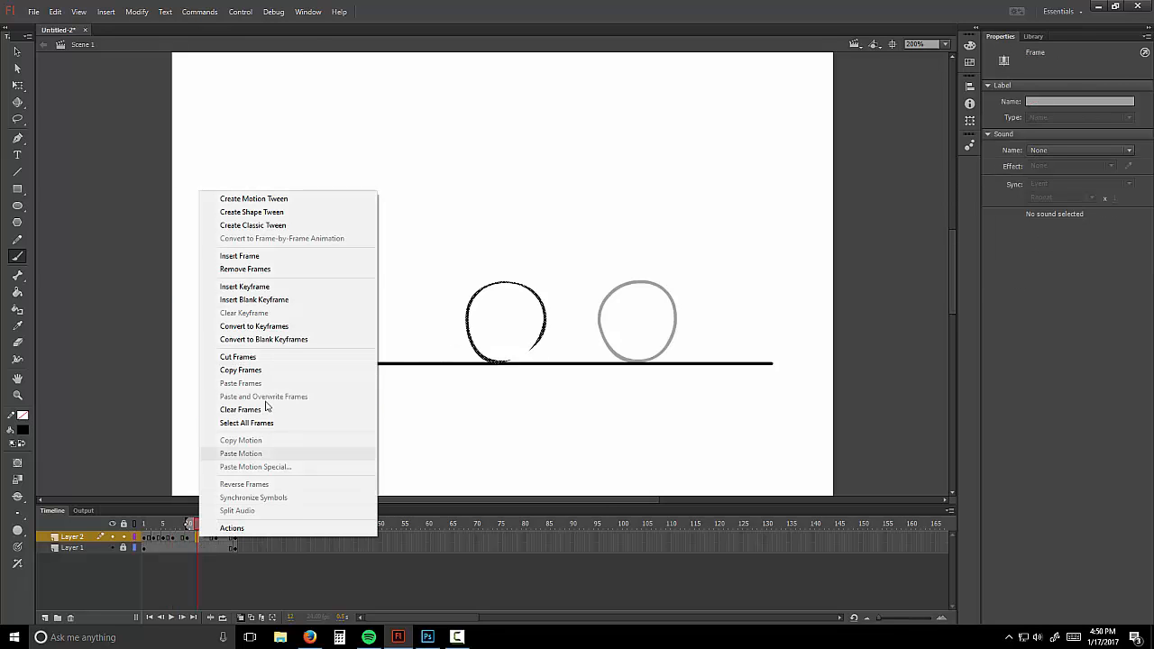
pyautogui.click(279, 301)
pyautogui.moveTo(556, 360)
pyautogui.mouseDown()
pyautogui.moveTo(532, 341)
pyautogui.moveTo(591, 285)
pyautogui.moveTo(604, 352)
pyautogui.moveTo(570, 362)
pyautogui.mouseUp()
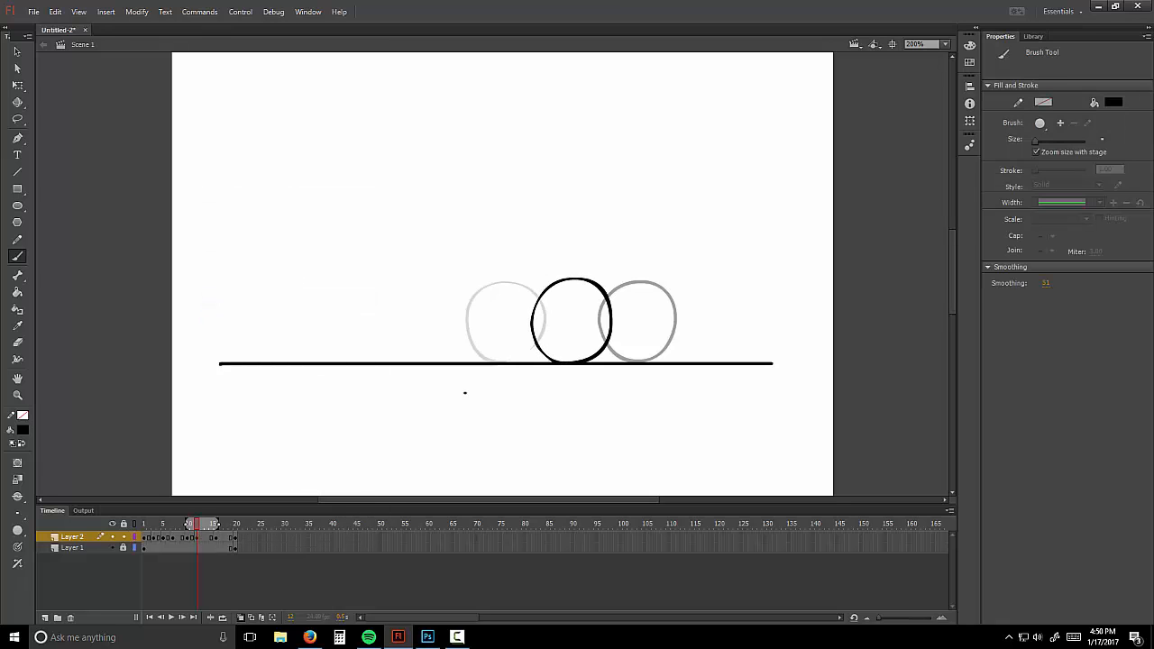
pyautogui.rightClick(228, 540)
pyautogui.click(279, 301)
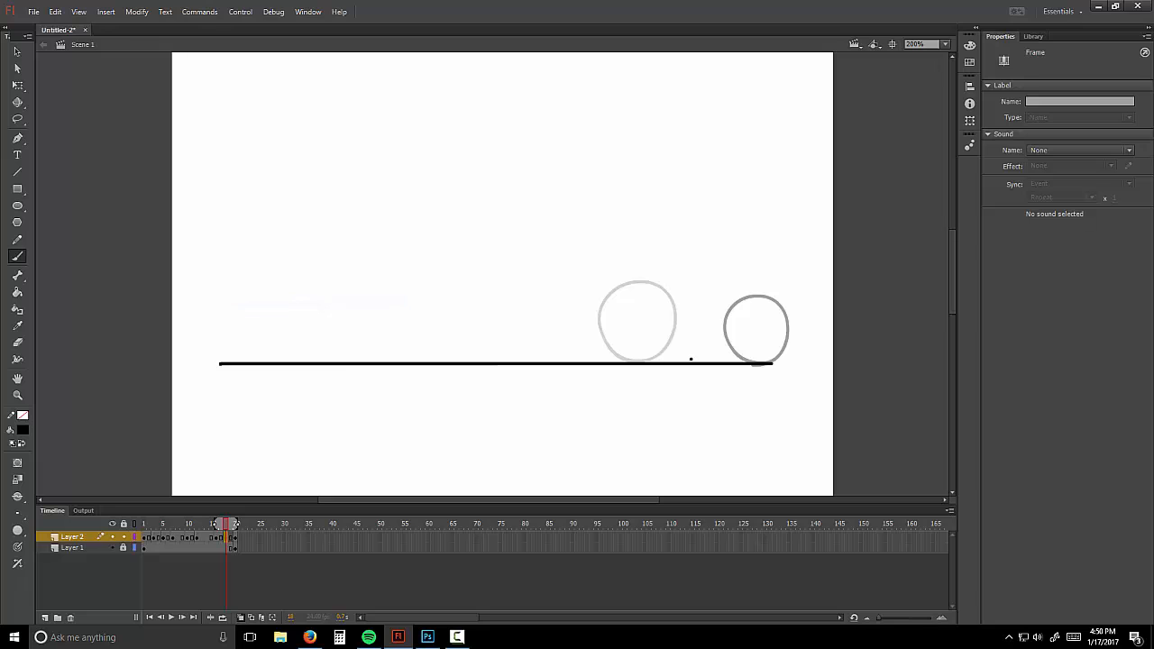
pyautogui.moveTo(690, 359)
pyautogui.mouseDown()
pyautogui.moveTo(669, 297)
pyautogui.moveTo(732, 331)
pyautogui.moveTo(662, 354)
pyautogui.mouseUp()
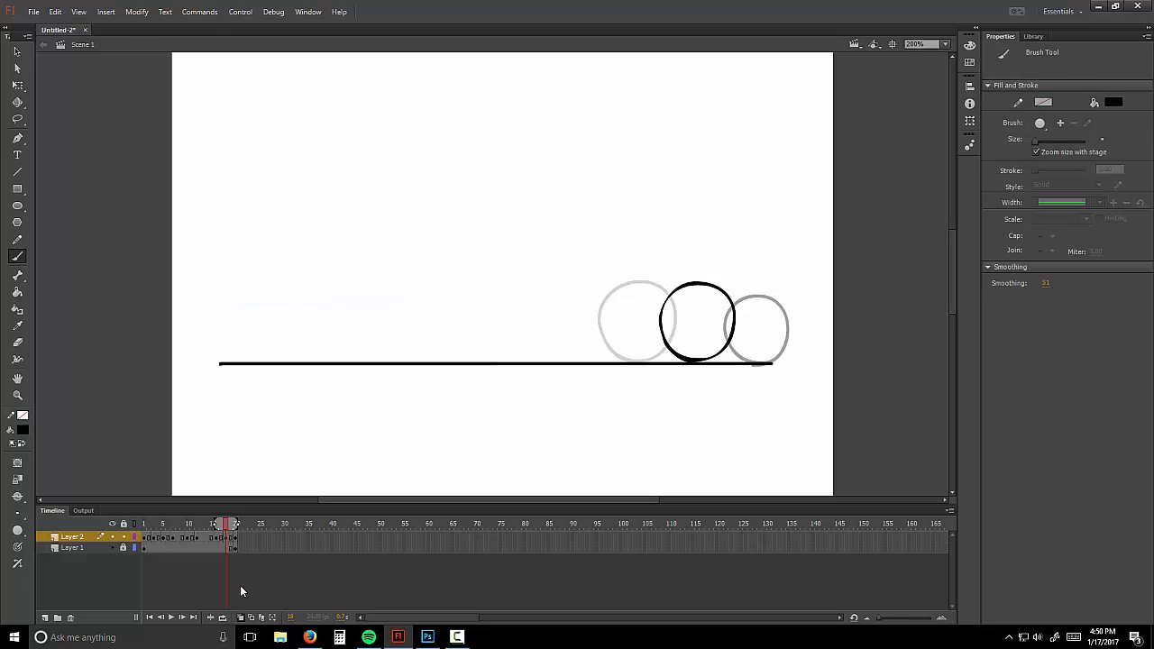
pyautogui.click(239, 617)
pyautogui.click(223, 617)
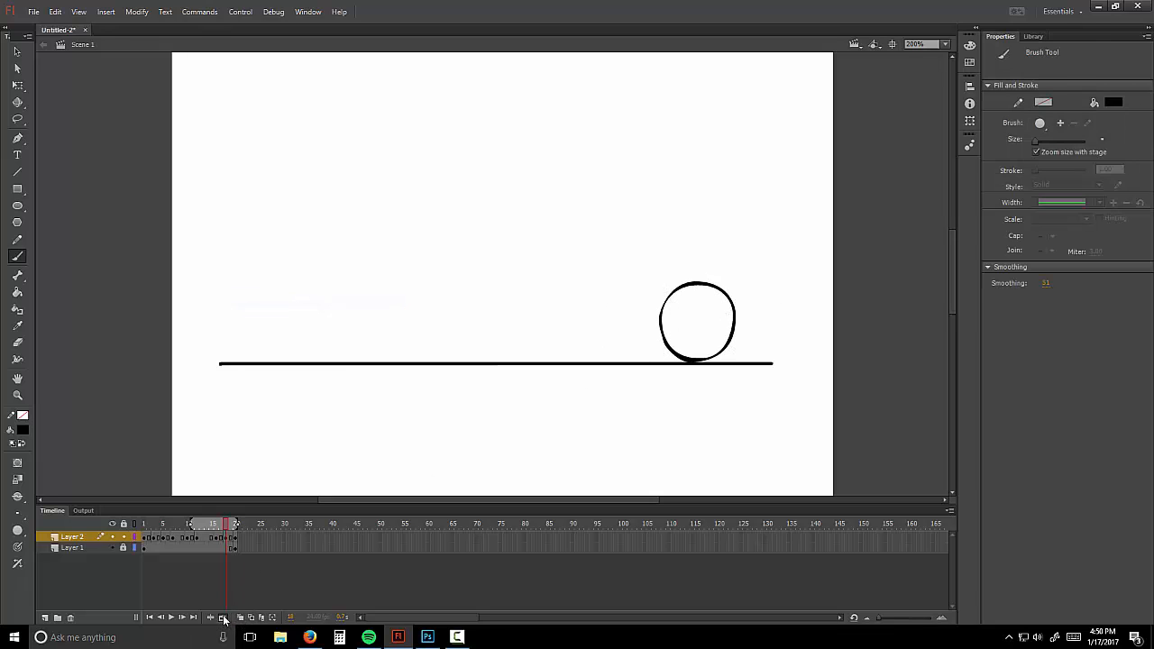
# Step: Loop playback from frame 1 to frame 20 to watch the ball roll, then select all Layer 2 frames
pyautogui.click(173, 618)
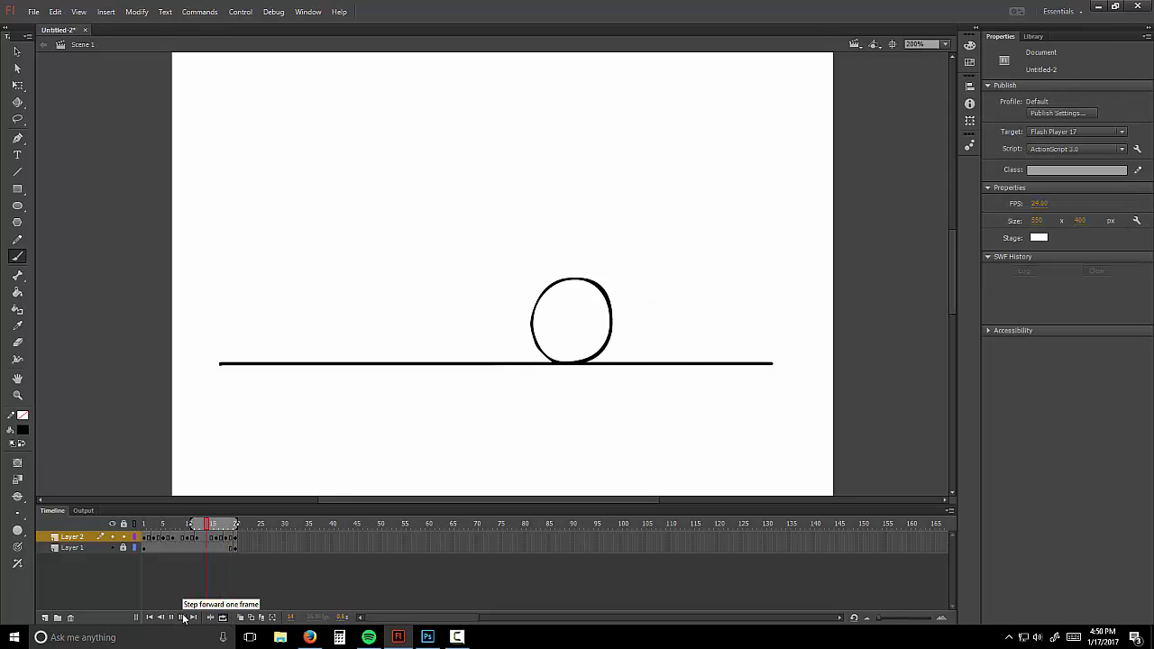
pyautogui.click(198, 535)
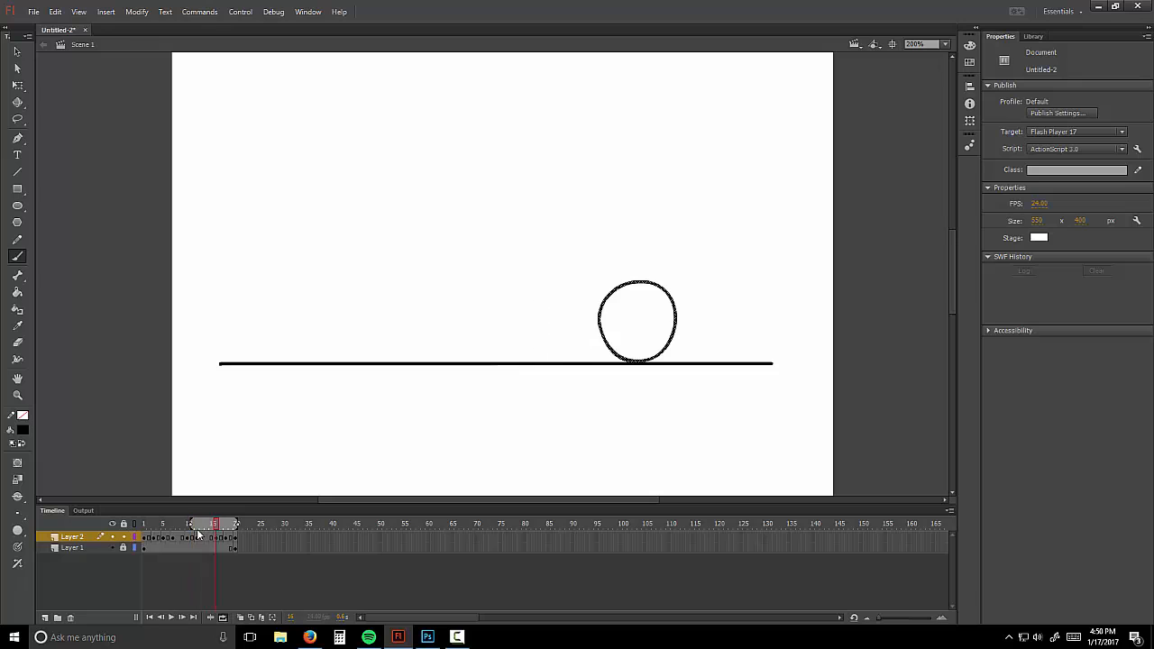
pyautogui.moveTo(192, 526); pyautogui.dragTo(146, 527)
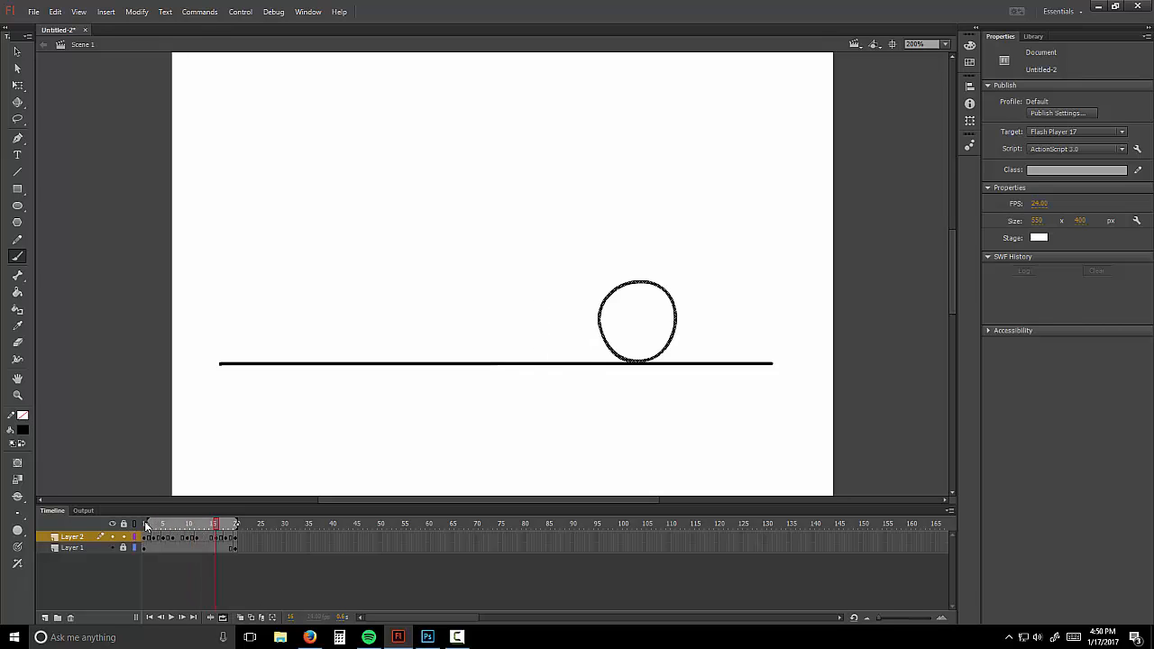
pyautogui.click(171, 618)
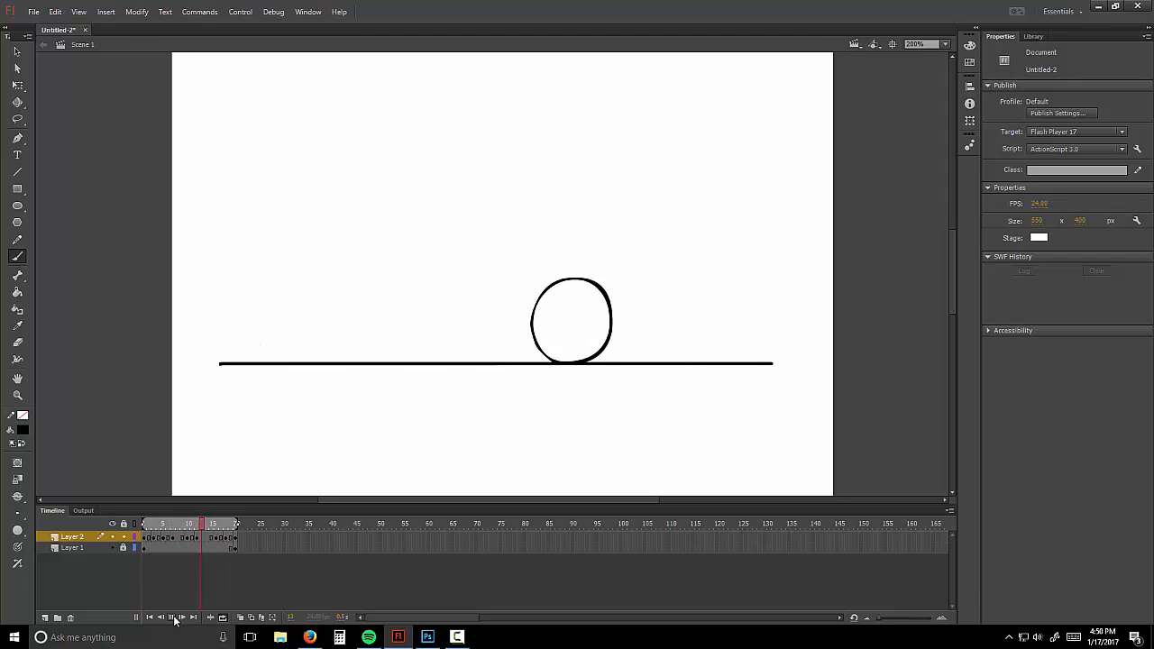
pyautogui.moveTo(242, 540); pyautogui.dragTo(157, 538)
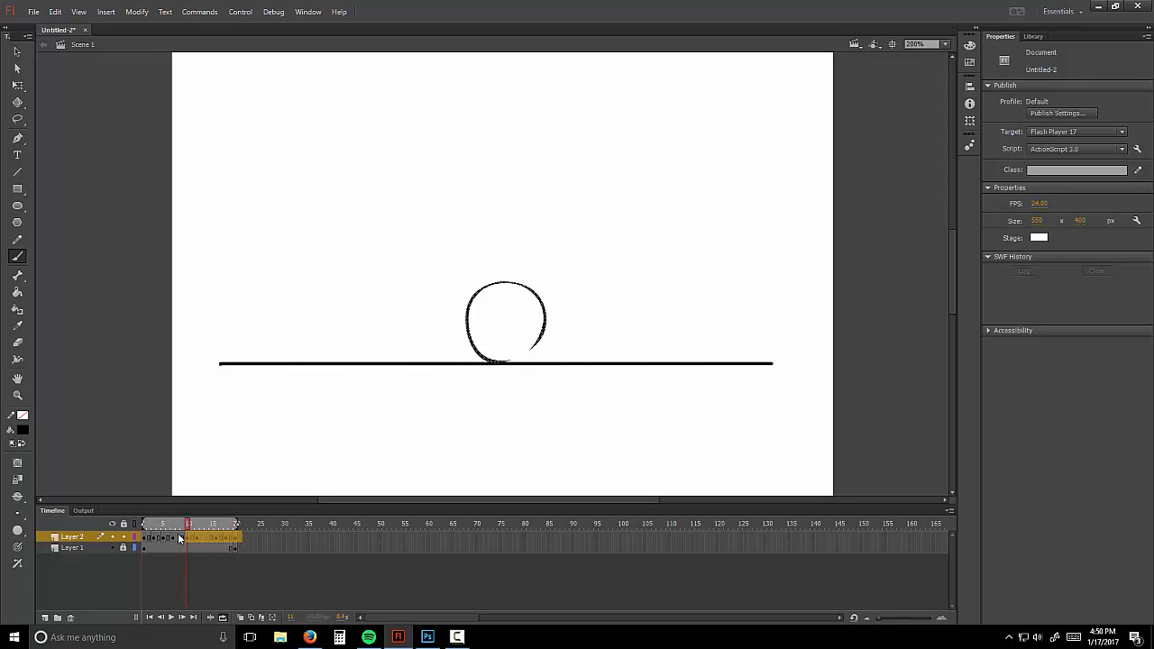
# Step: Remove Layer 2's selected ball frames and insert a blank keyframe at frame 1
pyautogui.rightClick(157, 539)
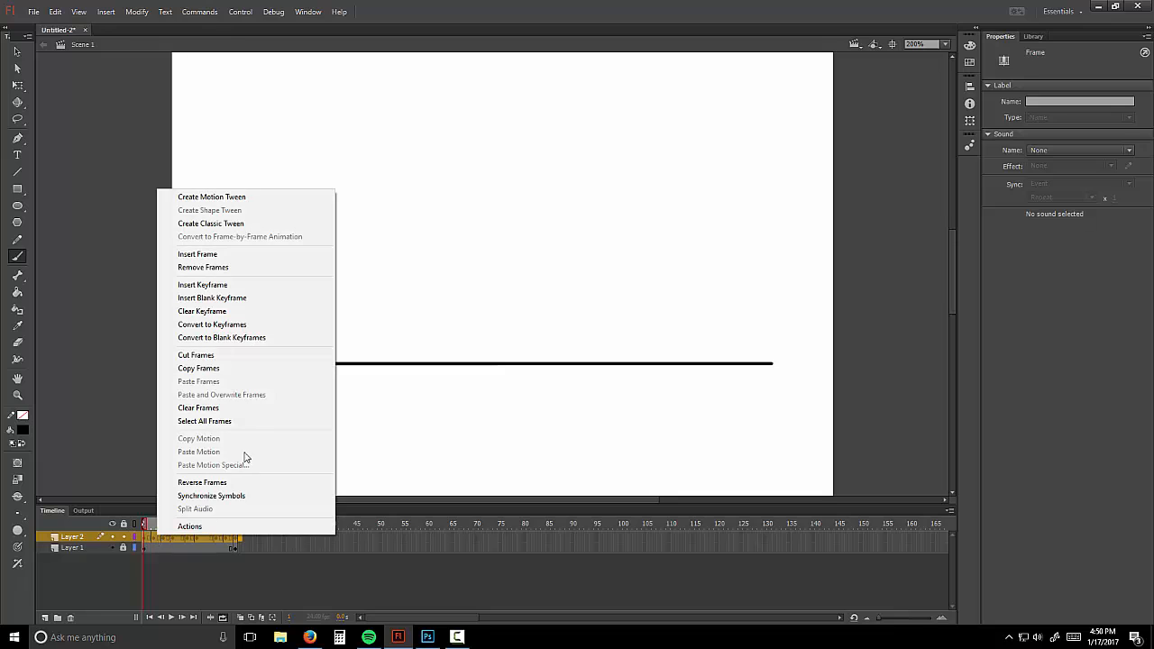
pyautogui.click(204, 267)
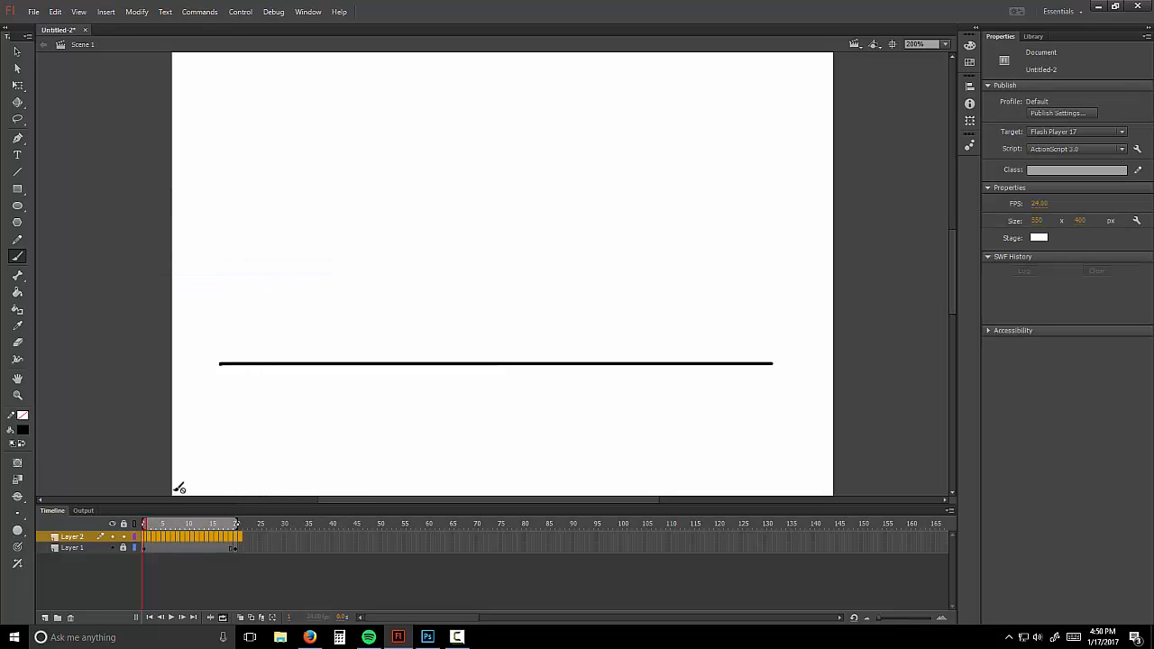
pyautogui.rightClick(150, 537)
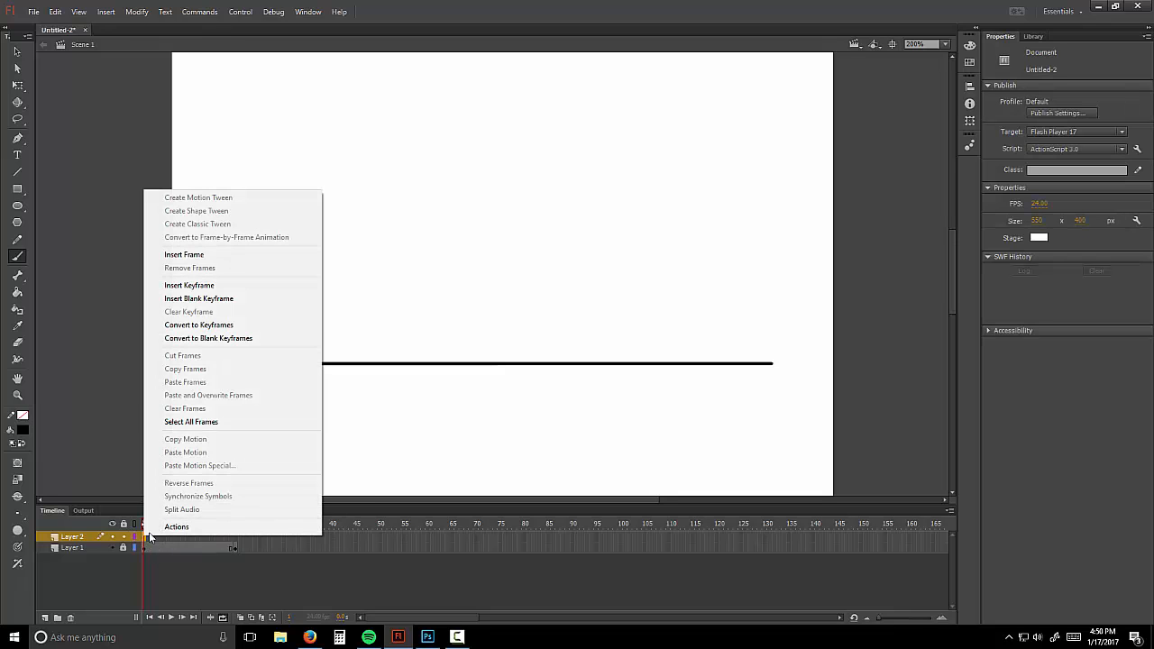
pyautogui.click(200, 299)
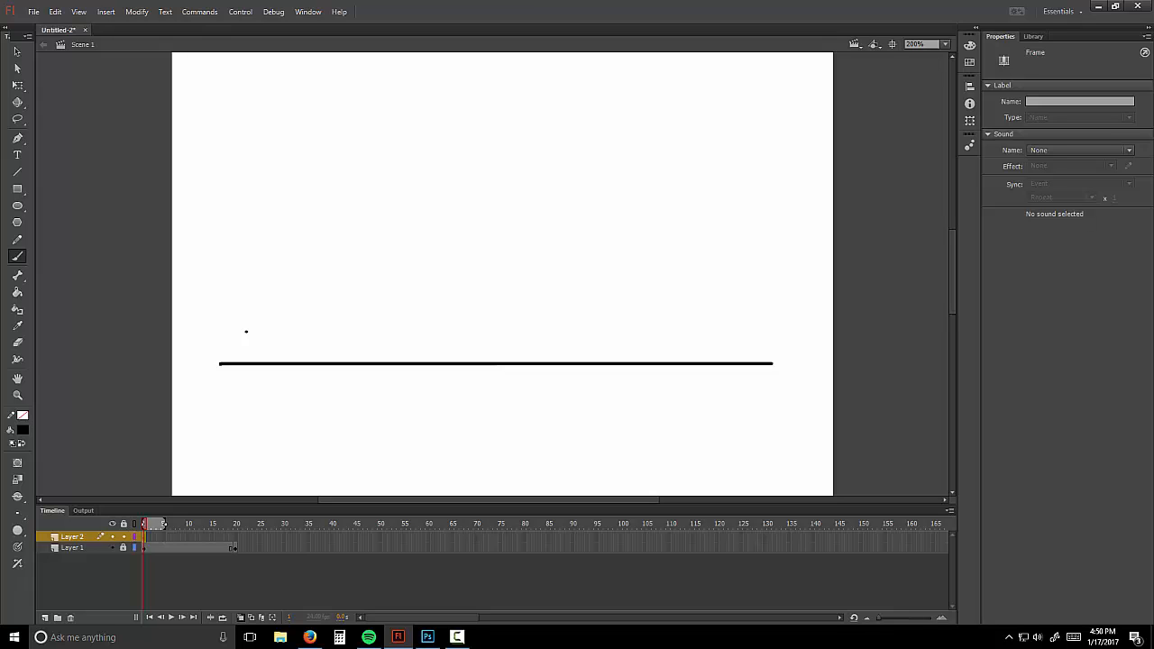
# Step: Brush the ball at the line's left end on frame 1 and its right end on a new frame 20 keyframe
pyautogui.moveTo(249, 363)
pyautogui.mouseDown()
pyautogui.moveTo(226, 289)
pyautogui.moveTo(260, 278)
pyautogui.moveTo(285, 308)
pyautogui.moveTo(284, 339)
pyautogui.moveTo(245, 361)
pyautogui.mouseUp()
pyautogui.rightClick(234, 539)
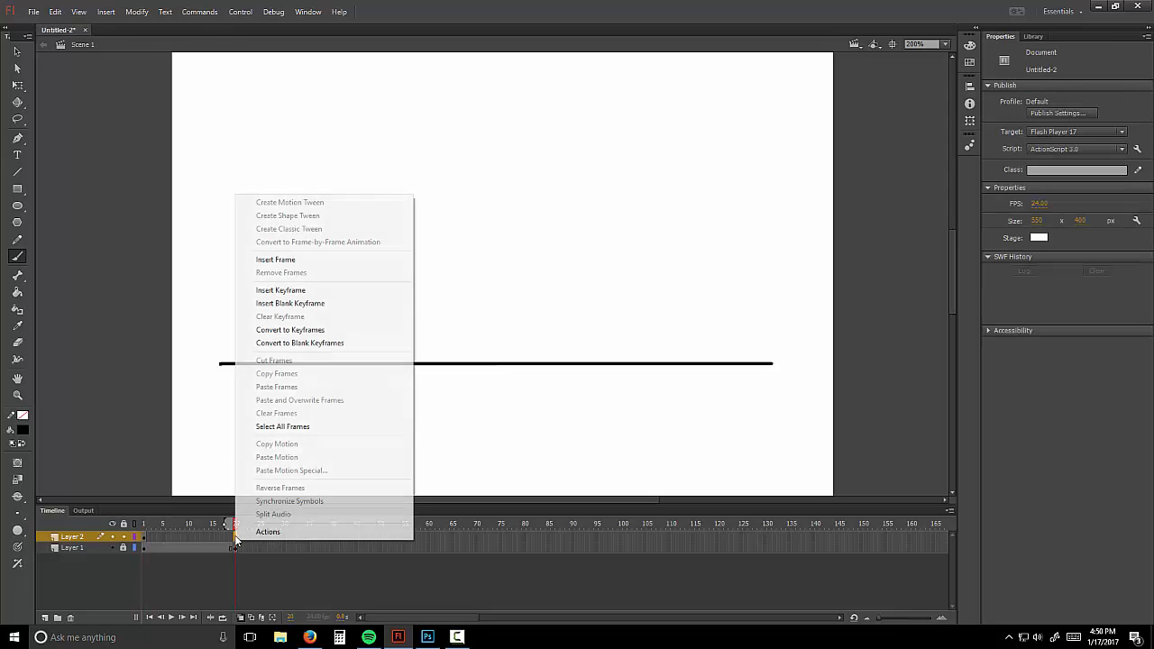
pyautogui.click(313, 304)
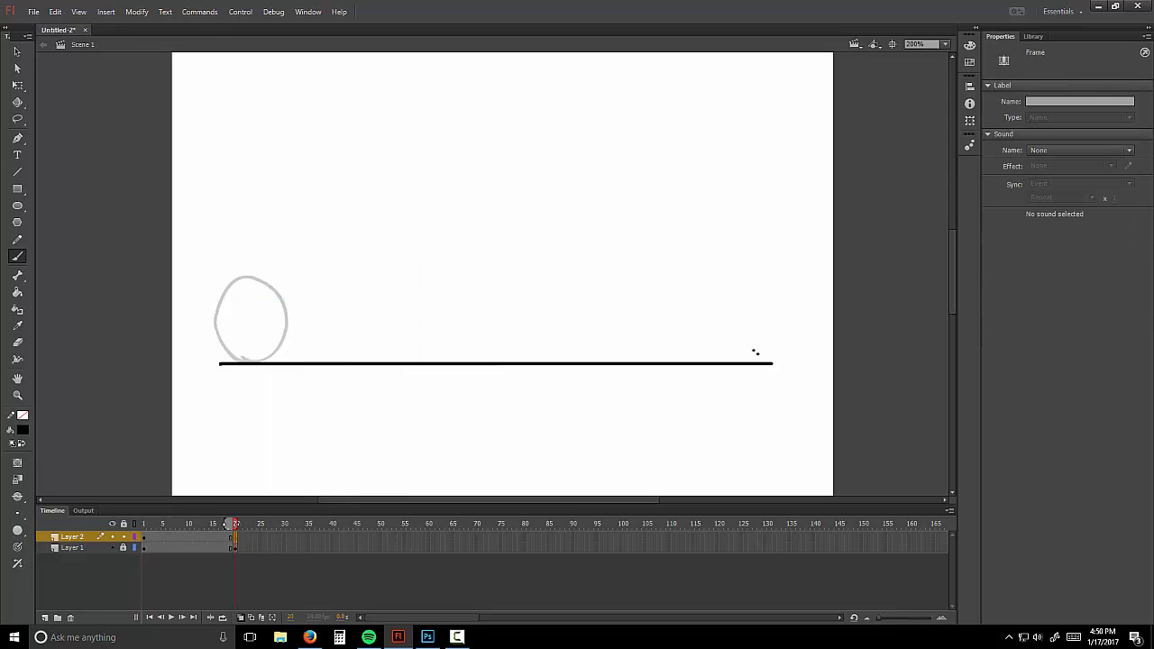
pyautogui.moveTo(760, 360)
pyautogui.mouseDown()
pyautogui.moveTo(740, 297)
pyautogui.moveTo(768, 283)
pyautogui.moveTo(793, 301)
pyautogui.moveTo(765, 360)
pyautogui.mouseUp()
# Step: Add a blank keyframe at frame 10 and draw the ball mid-line, using extended onion skin
pyautogui.rightClick(187, 541)
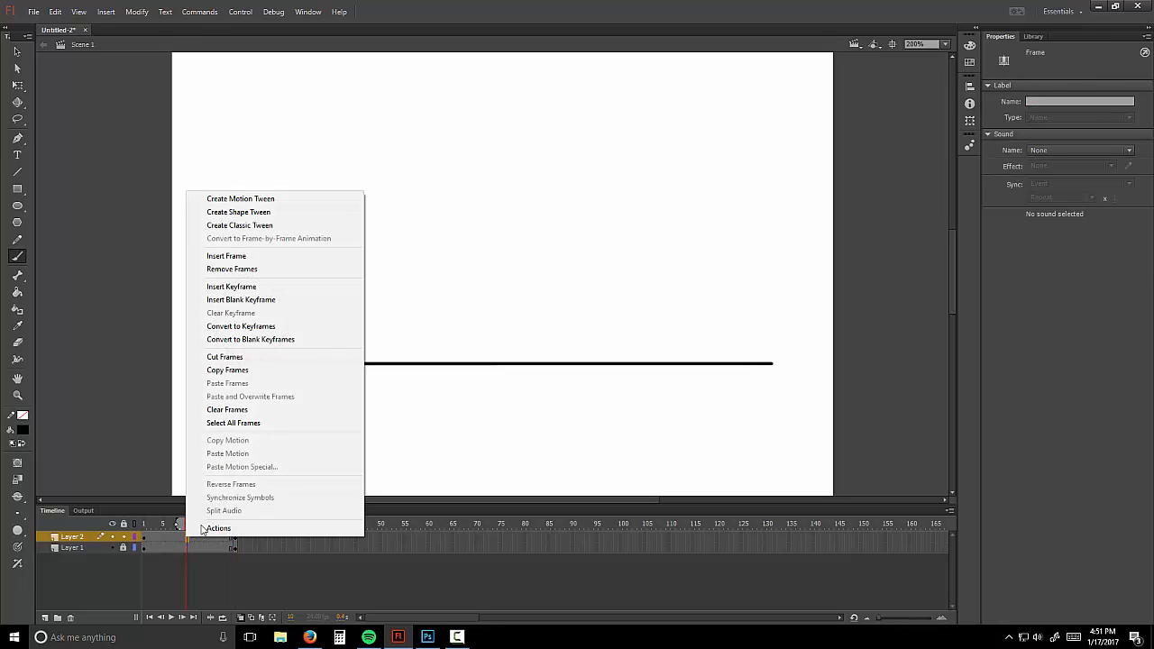
pyautogui.click(262, 303)
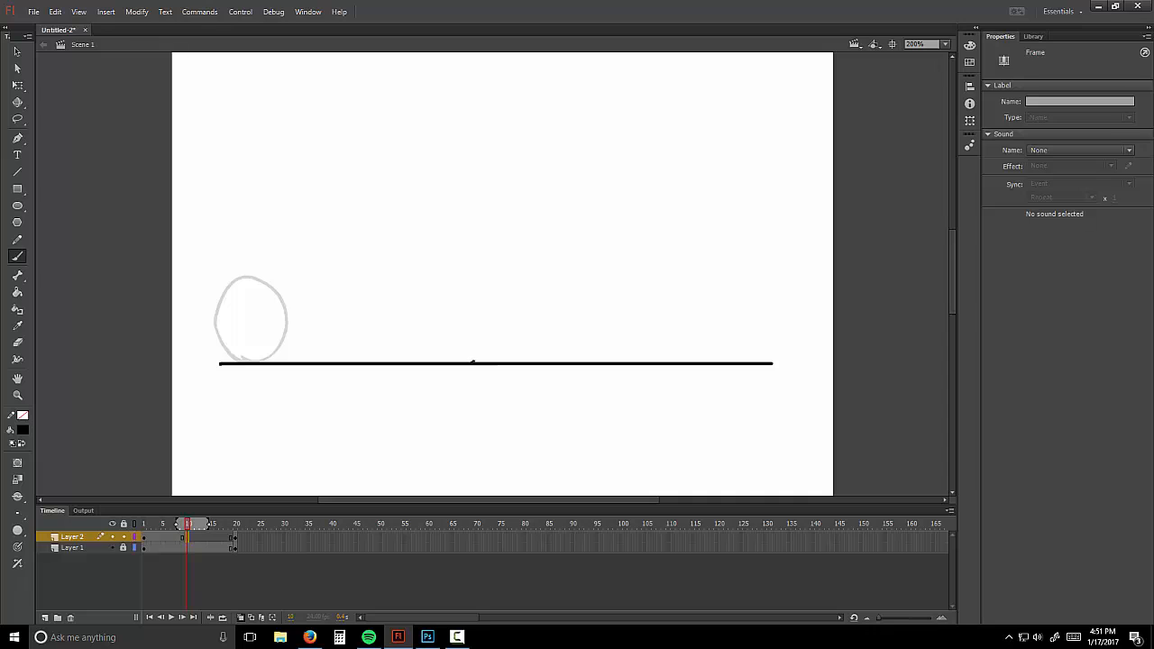
pyautogui.moveTo(209, 524)
pyautogui.mouseDown()
pyautogui.moveTo(235, 524)
pyautogui.moveTo(189, 524)
pyautogui.moveTo(239, 527)
pyautogui.mouseUp()
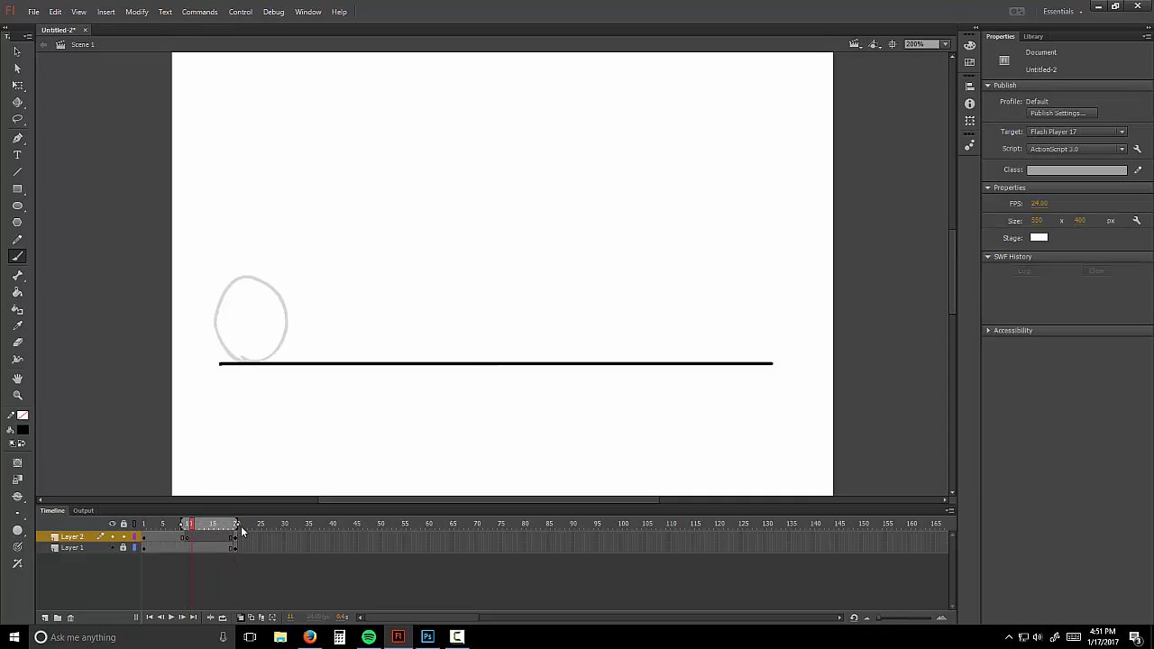
pyautogui.click(187, 538)
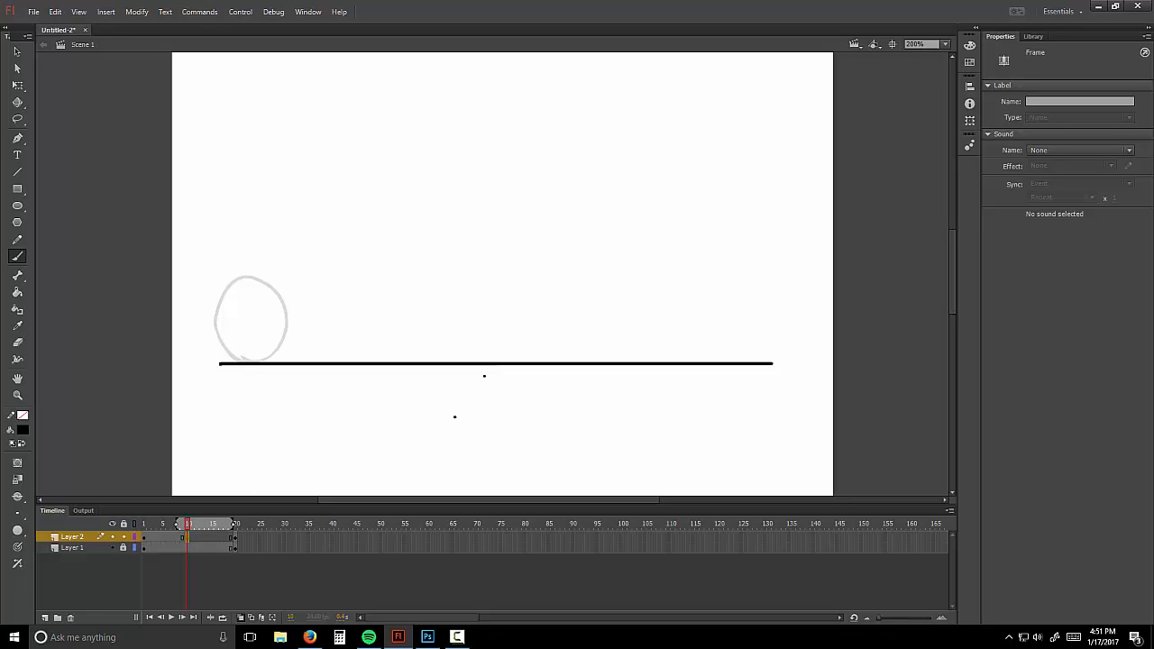
pyautogui.moveTo(233, 524); pyautogui.dragTo(238, 524)
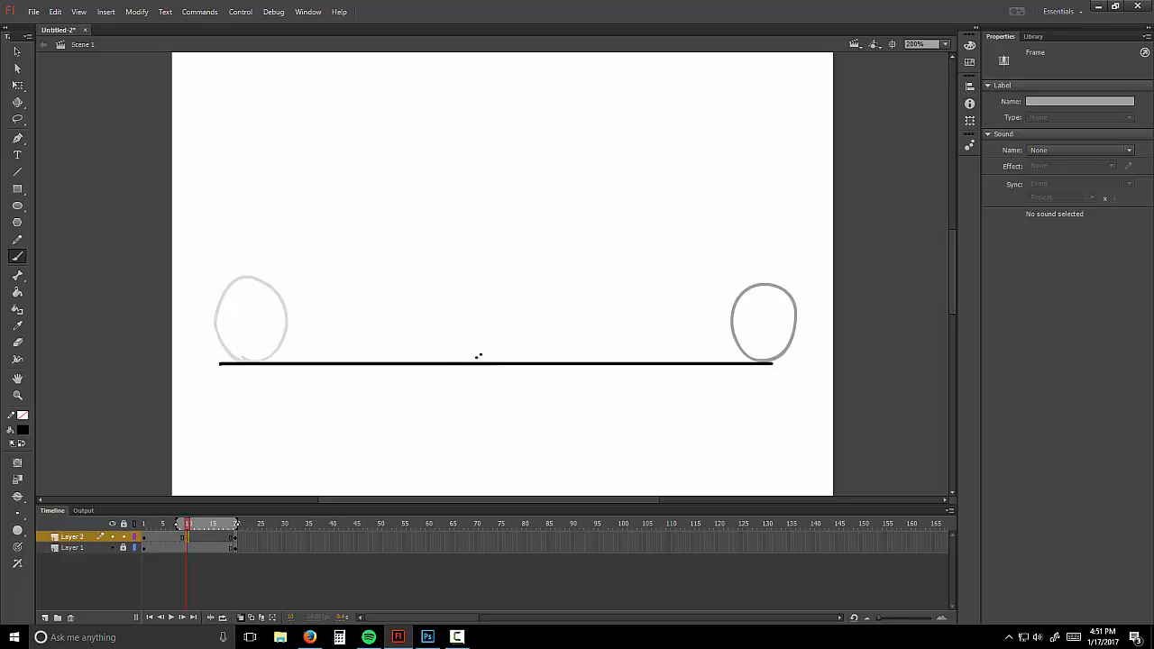
pyautogui.moveTo(481, 363)
pyautogui.mouseDown()
pyautogui.moveTo(459, 327)
pyautogui.moveTo(484, 278)
pyautogui.moveTo(520, 282)
pyautogui.moveTo(535, 319)
pyautogui.moveTo(530, 347)
pyautogui.moveTo(483, 361)
pyautogui.mouseUp()
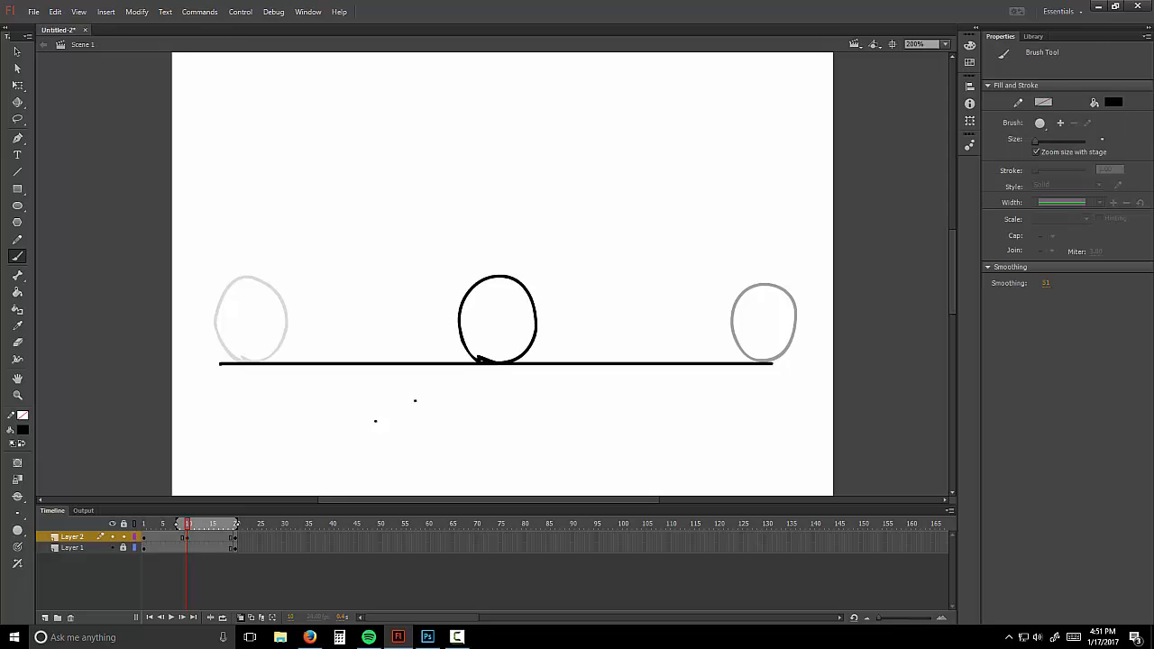
pyautogui.rightClick(163, 541)
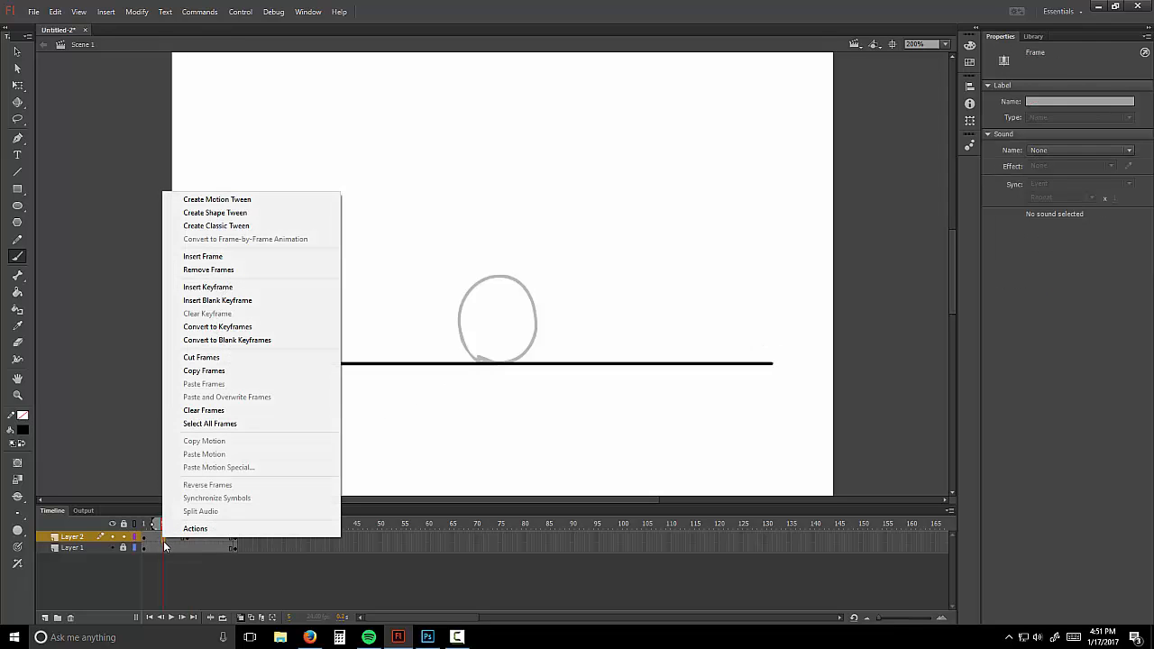
# Step: Add blank keyframes at frames 5 and 16 and brush in-between balls, redrawing the frame 5 ball
pyautogui.click(250, 301)
pyautogui.moveTo(334, 344)
pyautogui.mouseDown()
pyautogui.moveTo(386, 279)
pyautogui.moveTo(404, 323)
pyautogui.moveTo(356, 365)
pyautogui.mouseUp()
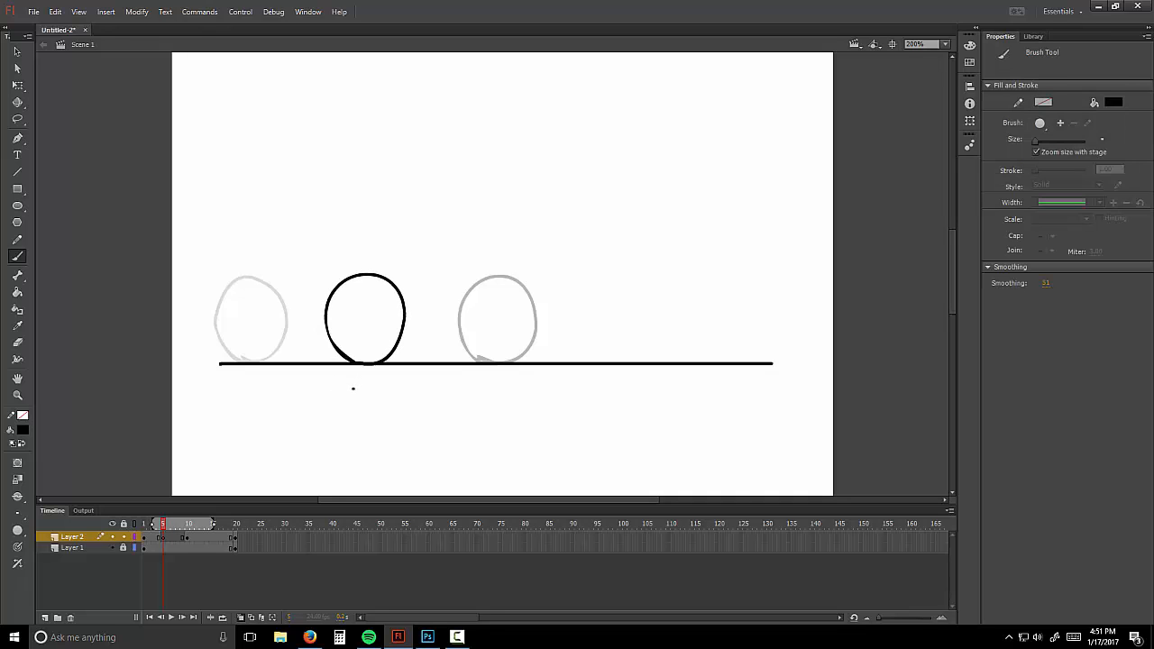
pyautogui.hotkey('ctrl', 'z')
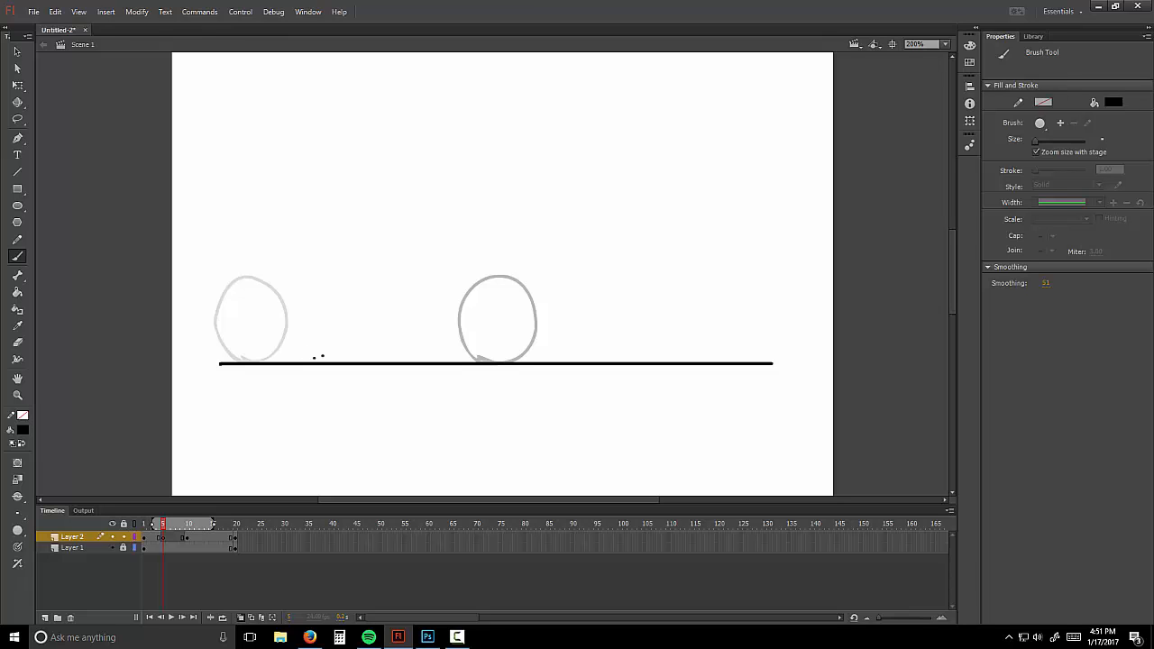
pyautogui.moveTo(307, 360)
pyautogui.mouseDown()
pyautogui.moveTo(297, 294)
pyautogui.moveTo(324, 277)
pyautogui.moveTo(360, 300)
pyautogui.moveTo(363, 328)
pyautogui.moveTo(316, 363)
pyautogui.mouseUp()
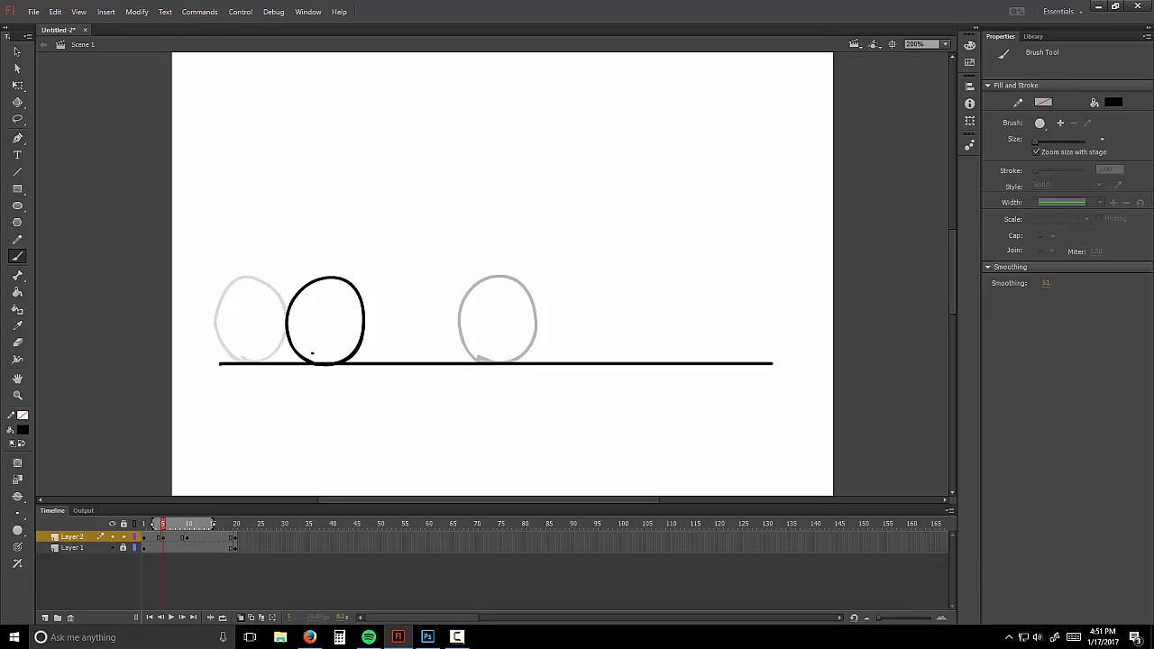
pyautogui.click(216, 539)
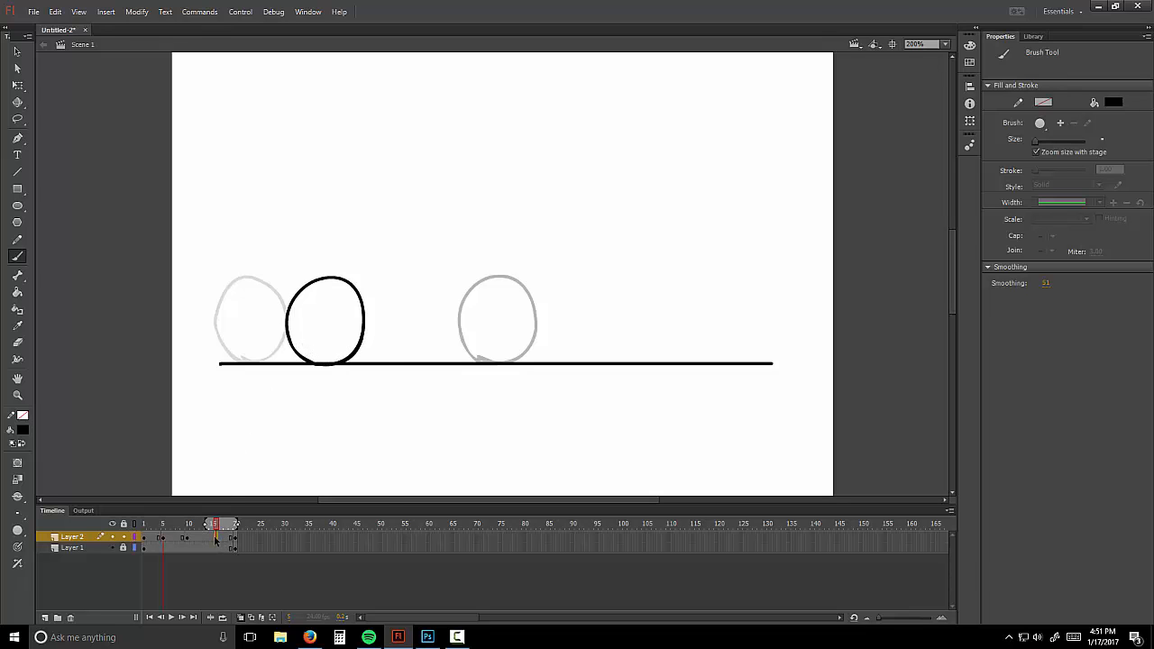
pyautogui.rightClick(216, 539)
pyautogui.click(270, 298)
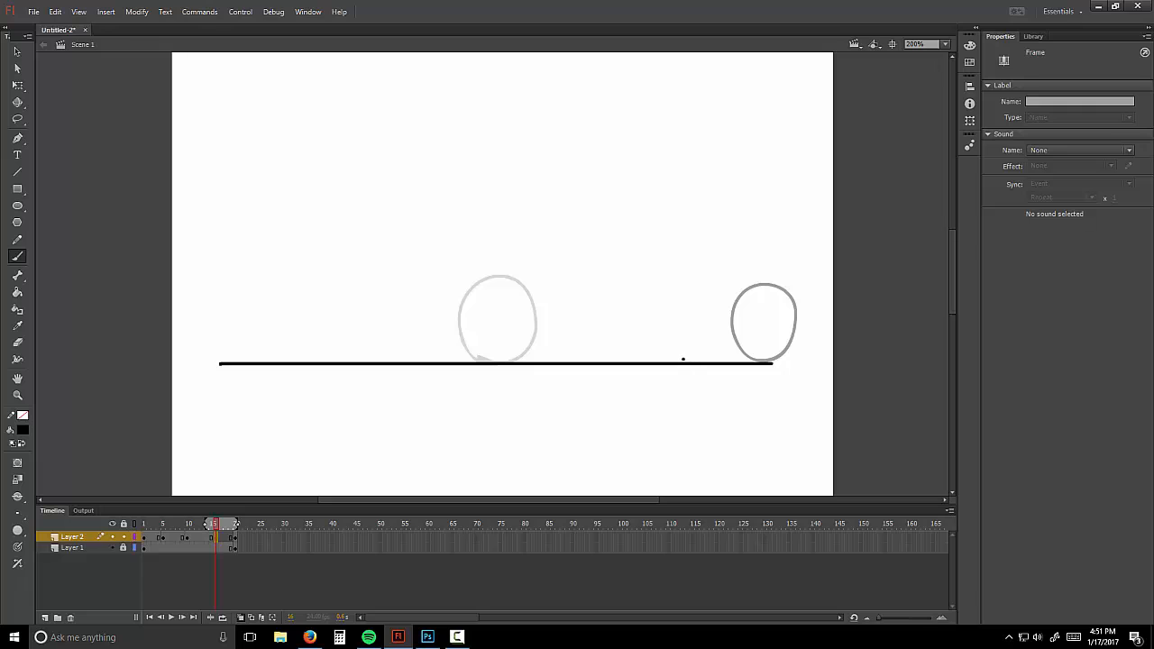
pyautogui.moveTo(678, 359)
pyautogui.mouseDown()
pyautogui.moveTo(650, 307)
pyautogui.moveTo(667, 286)
pyautogui.moveTo(701, 280)
pyautogui.moveTo(722, 325)
pyautogui.moveTo(686, 361)
pyautogui.mouseUp()
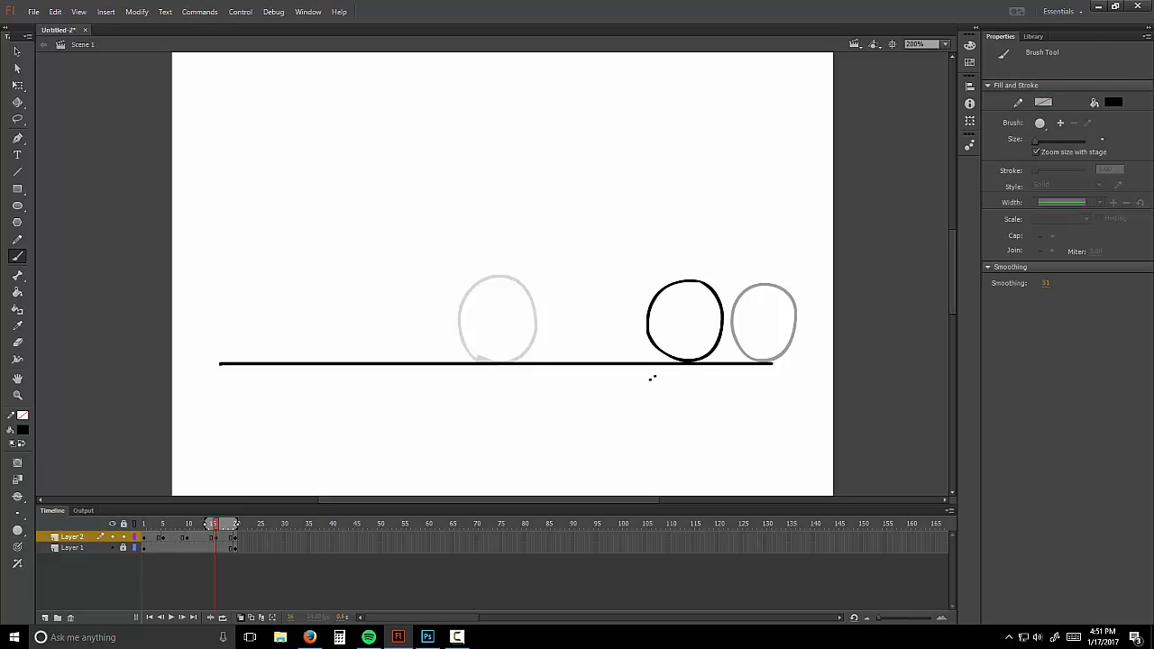
# Step: Add blank keyframes at frame 3 and near the end, drawing balls and undoing the last stroke
pyautogui.rightClick(153, 541)
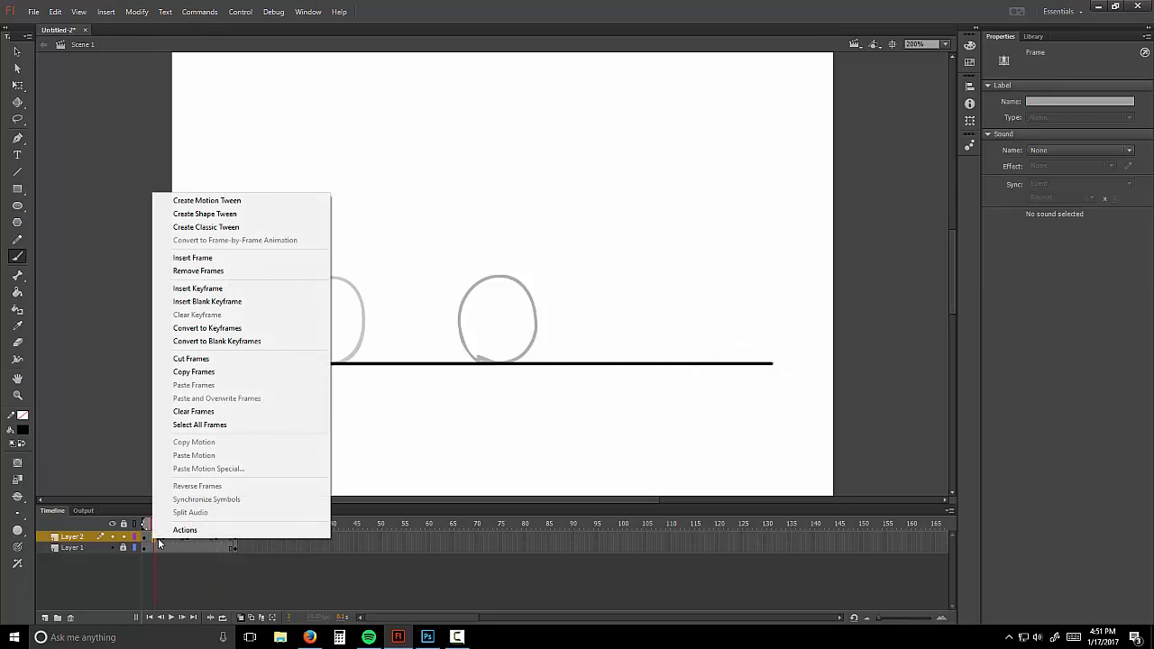
pyautogui.click(226, 304)
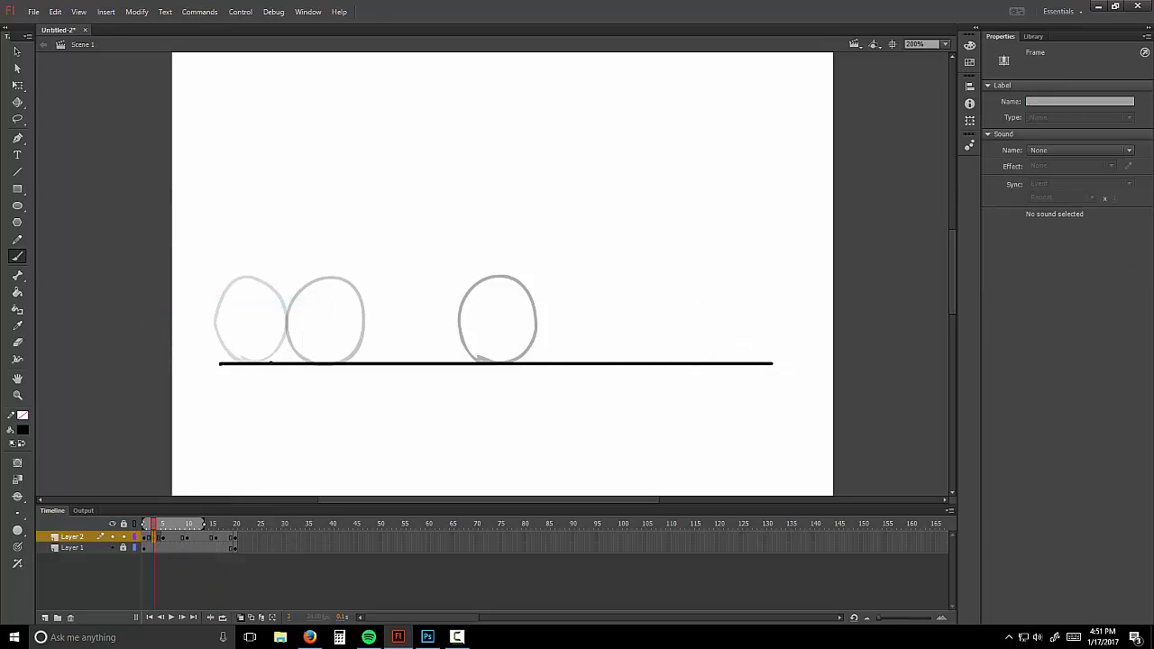
pyautogui.moveTo(259, 362)
pyautogui.mouseDown()
pyautogui.moveTo(235, 322)
pyautogui.moveTo(239, 299)
pyautogui.moveTo(279, 275)
pyautogui.moveTo(302, 292)
pyautogui.moveTo(309, 321)
pyautogui.moveTo(263, 363)
pyautogui.mouseUp()
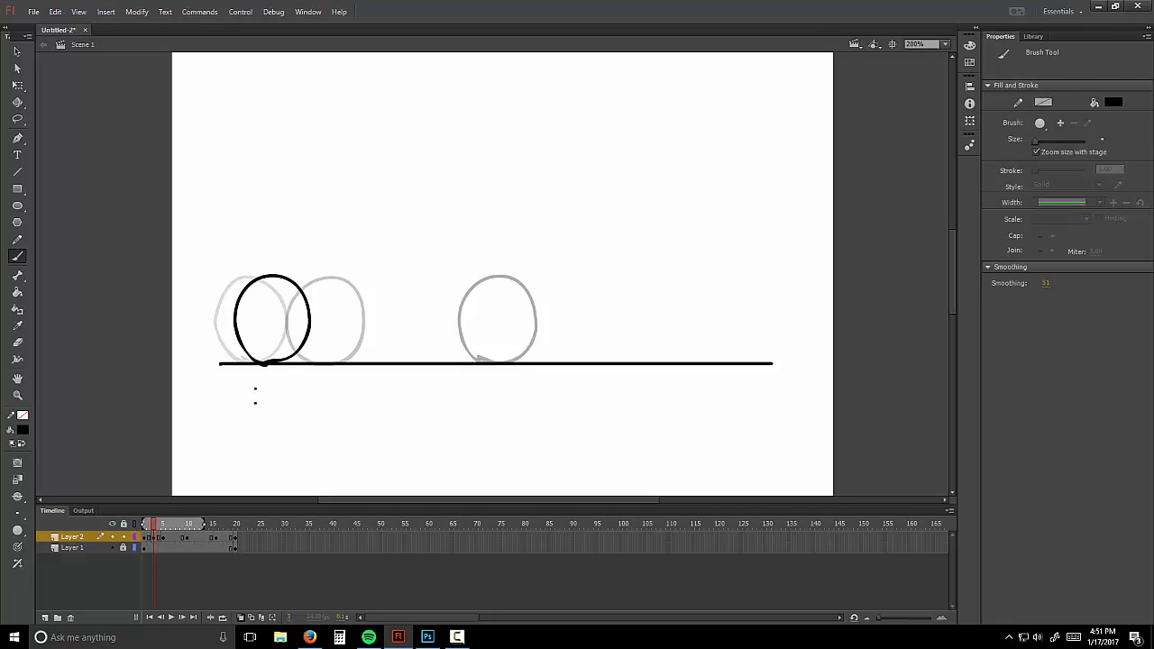
pyautogui.rightClick(228, 542)
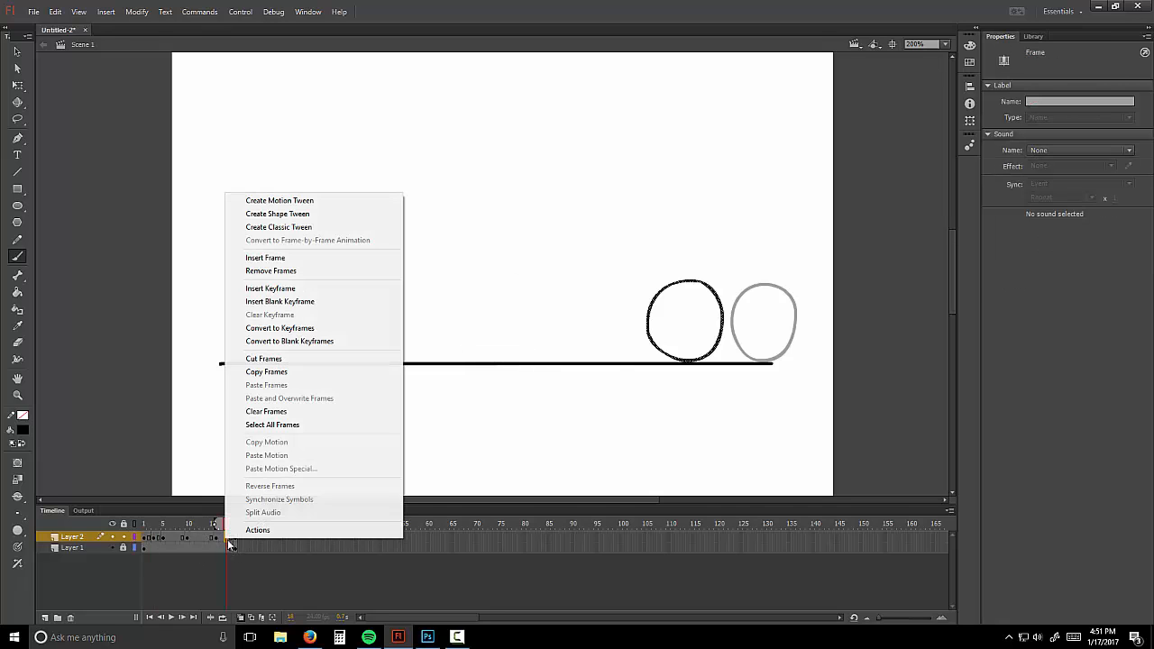
pyautogui.click(289, 303)
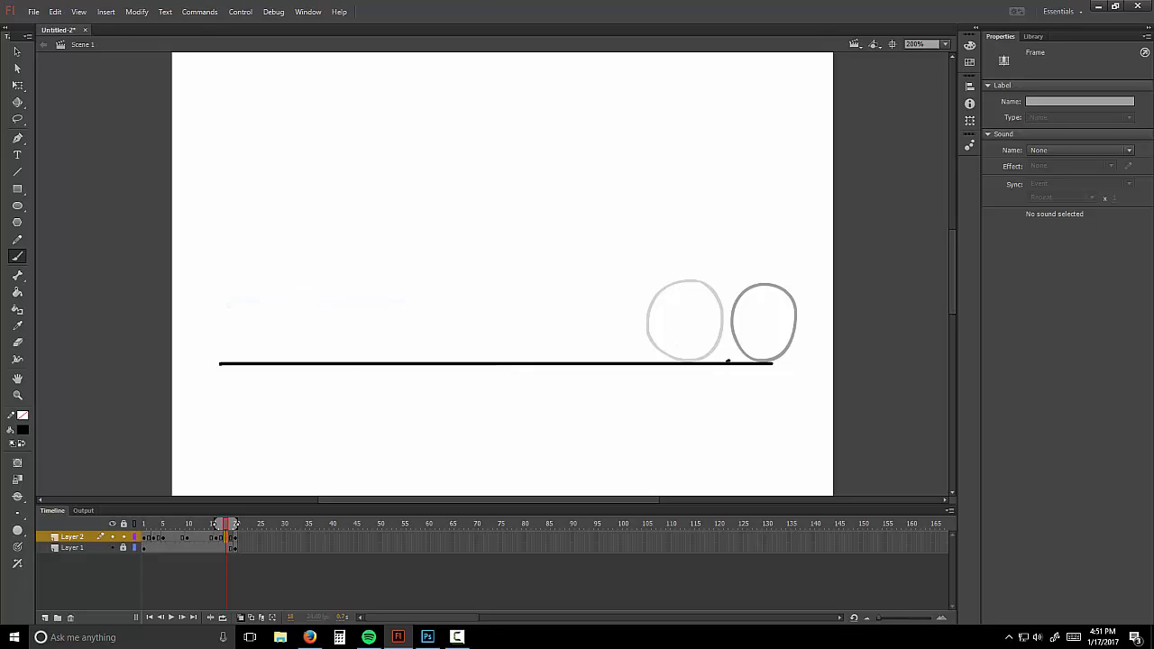
pyautogui.moveTo(696, 335)
pyautogui.mouseDown()
pyautogui.moveTo(725, 280)
pyautogui.moveTo(744, 282)
pyautogui.moveTo(760, 319)
pyautogui.moveTo(727, 368)
pyautogui.moveTo(697, 342)
pyautogui.moveTo(698, 300)
pyautogui.moveTo(724, 279)
pyautogui.moveTo(755, 291)
pyautogui.moveTo(761, 317)
pyautogui.moveTo(721, 361)
pyautogui.mouseUp()
pyautogui.hotkey('ctrl', 'z')
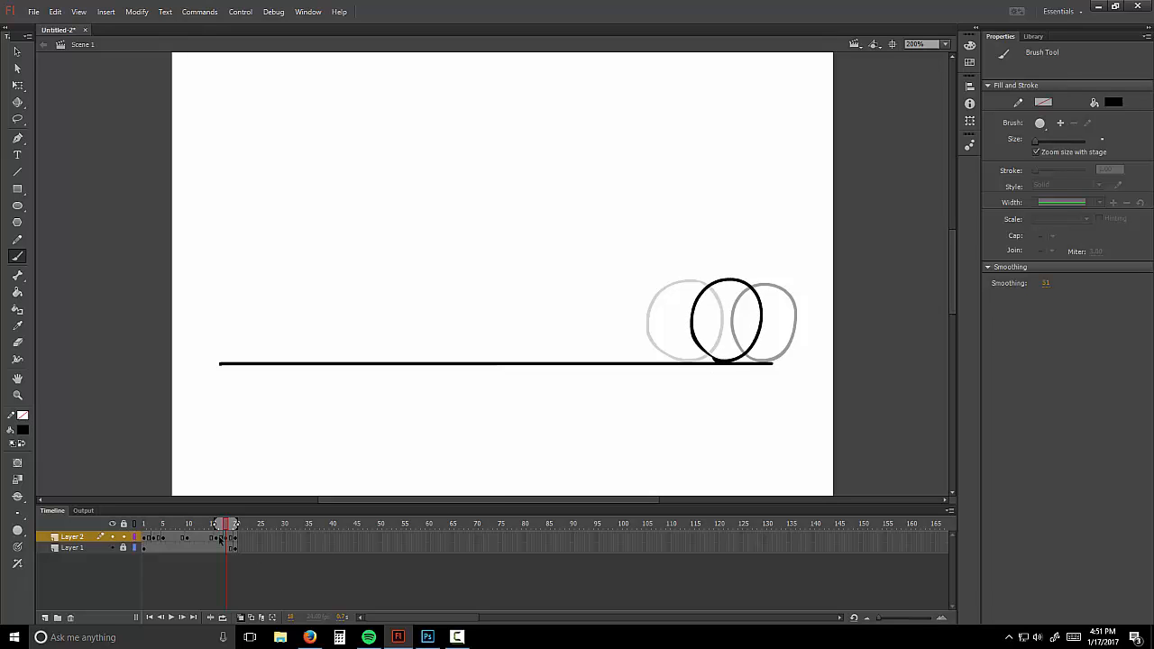
# Step: Turn off onion skin, enable looping and play then stop the ball animation
pyautogui.click(241, 618)
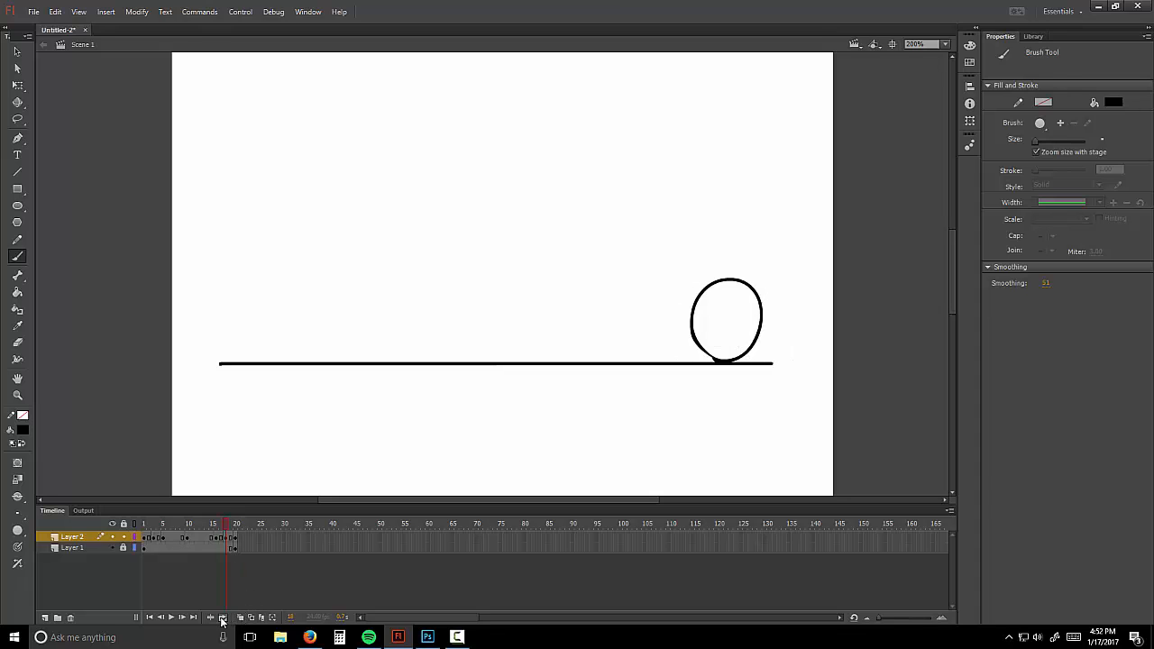
pyautogui.click(223, 619)
pyautogui.click(170, 618)
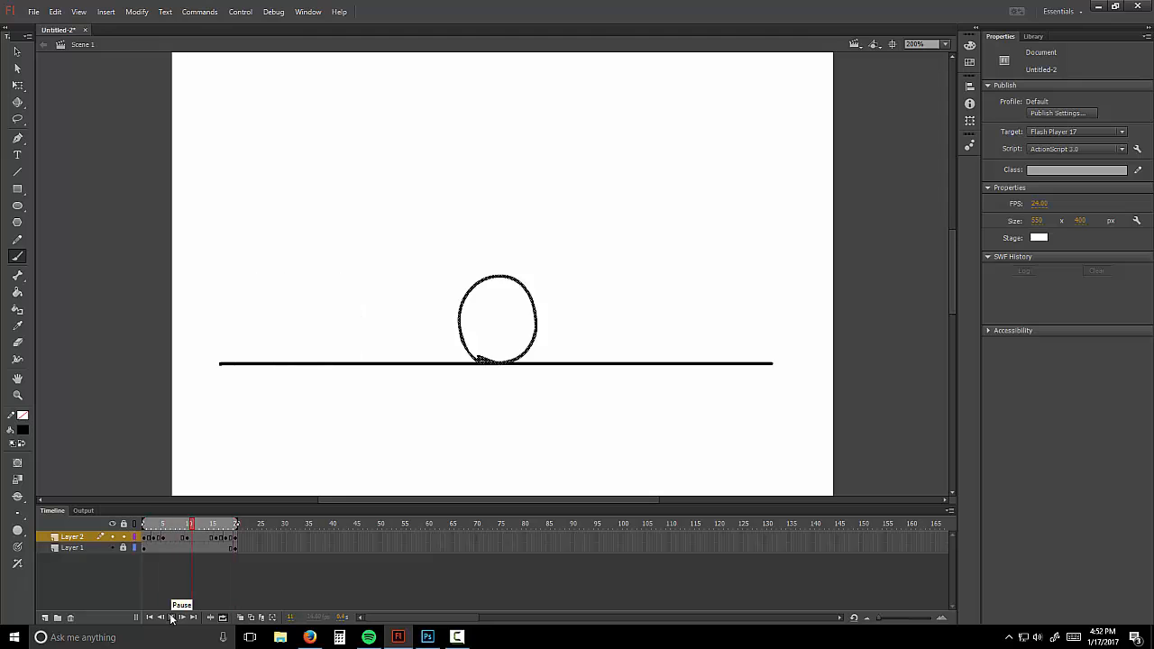
pyautogui.click(172, 619)
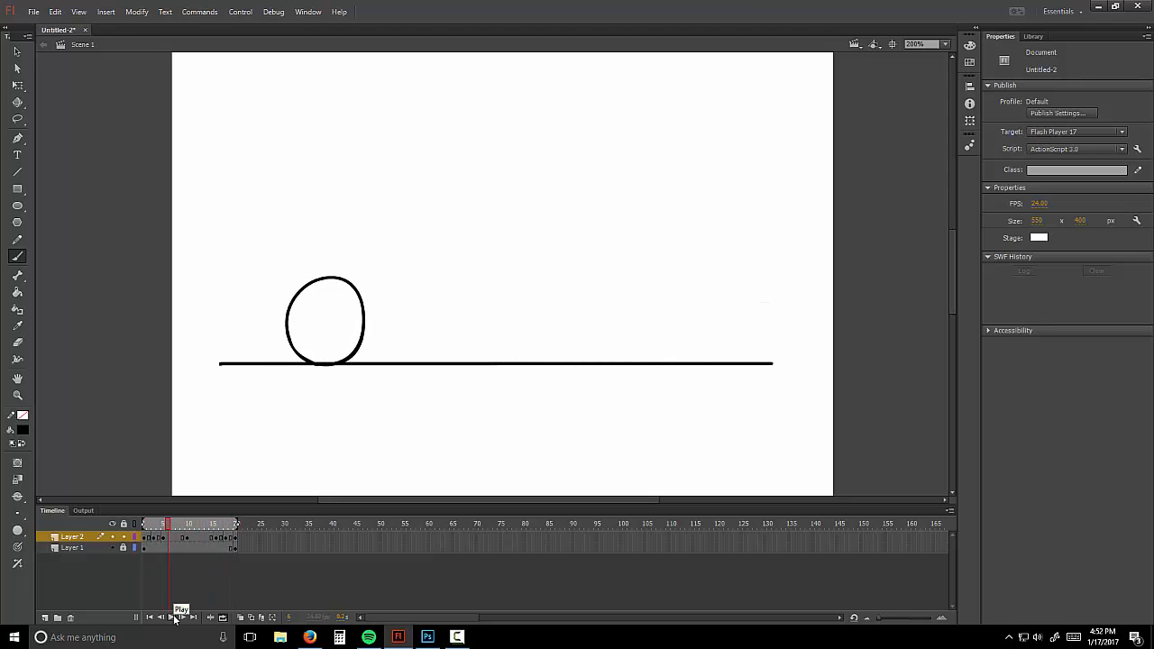
# Step: Add blank keyframes at frames 7 and 13 and brush in-between balls using onion skin
pyautogui.rightClick(171, 539)
pyautogui.click(315, 299)
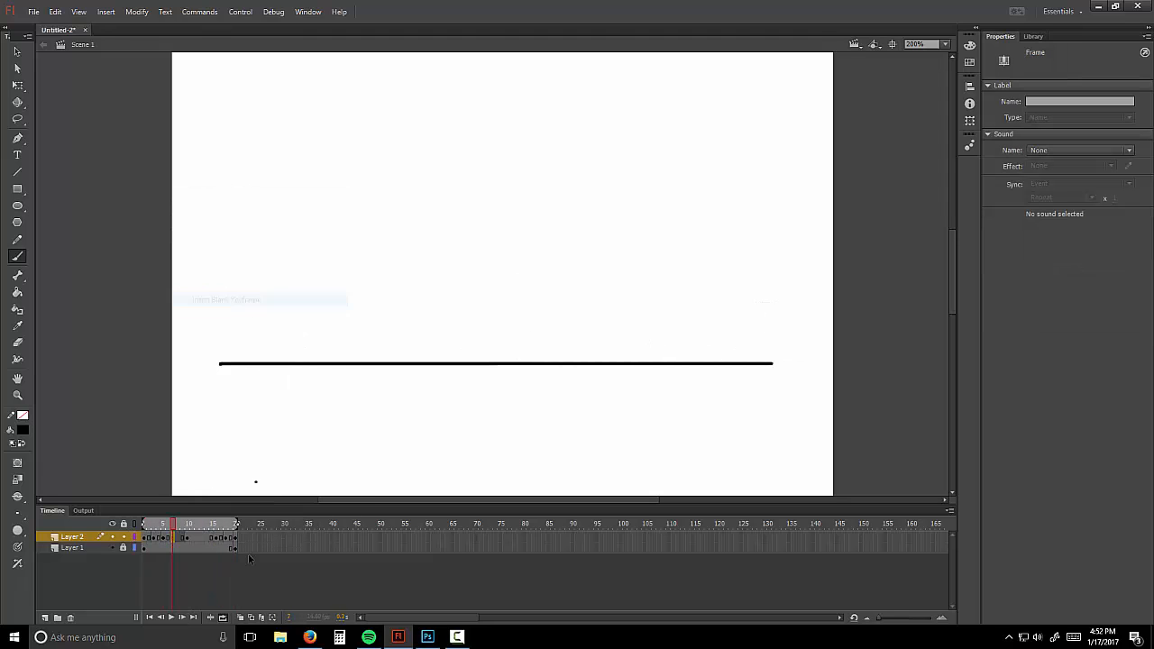
pyautogui.click(240, 618)
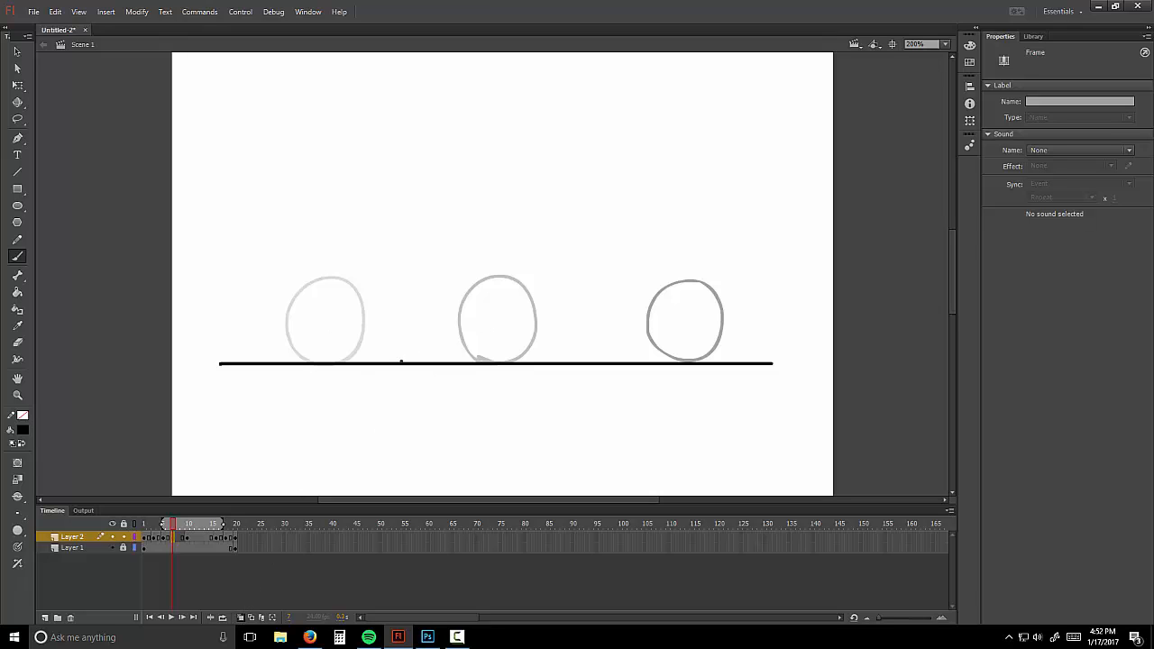
pyautogui.moveTo(380, 341)
pyautogui.mouseDown()
pyautogui.moveTo(392, 283)
pyautogui.moveTo(413, 273)
pyautogui.moveTo(440, 285)
pyautogui.moveTo(448, 306)
pyautogui.moveTo(408, 361)
pyautogui.mouseUp()
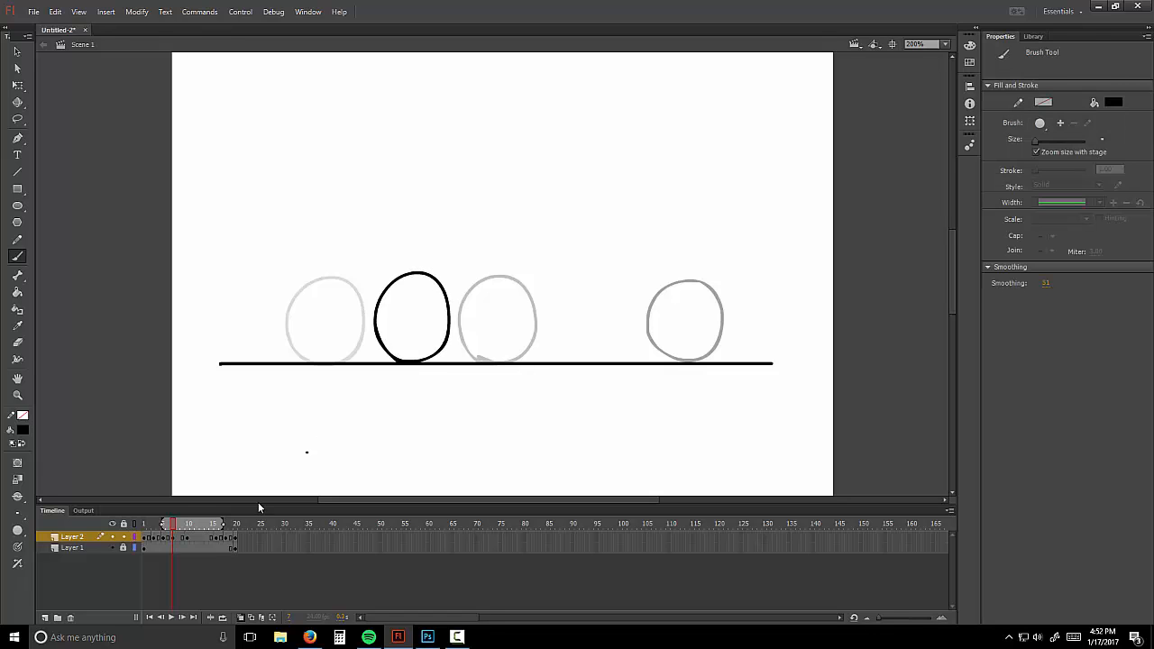
pyautogui.rightClick(200, 539)
pyautogui.click(262, 302)
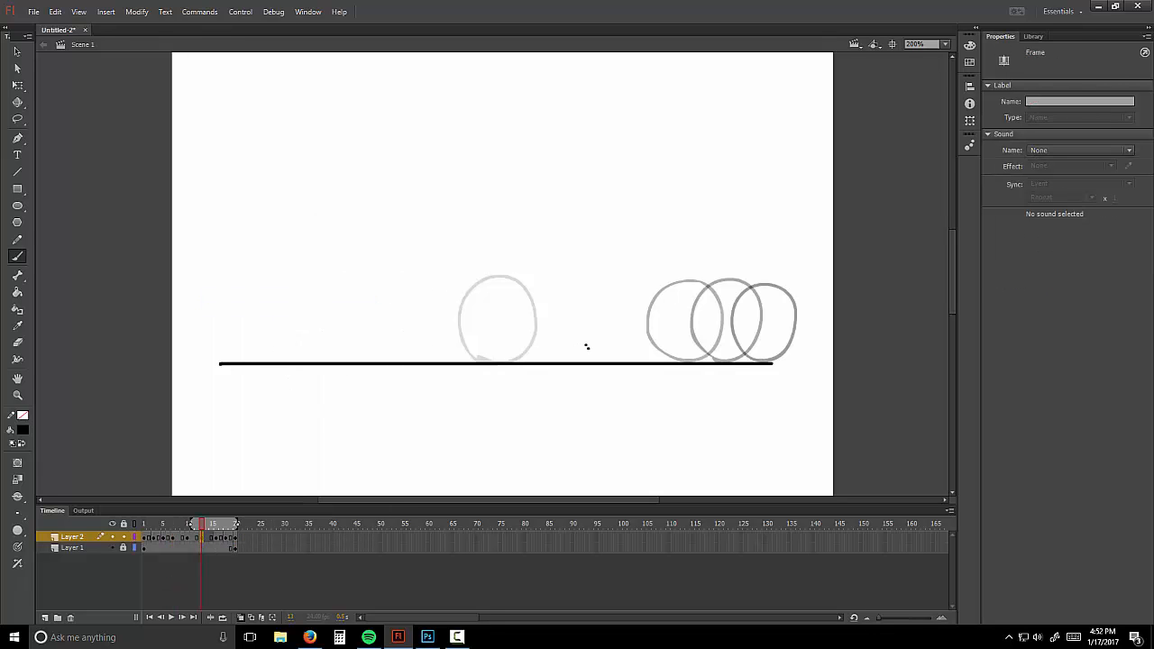
pyautogui.moveTo(560, 343)
pyautogui.mouseDown()
pyautogui.moveTo(576, 283)
pyautogui.moveTo(604, 279)
pyautogui.moveTo(627, 301)
pyautogui.moveTo(627, 331)
pyautogui.moveTo(587, 362)
pyautogui.mouseUp()
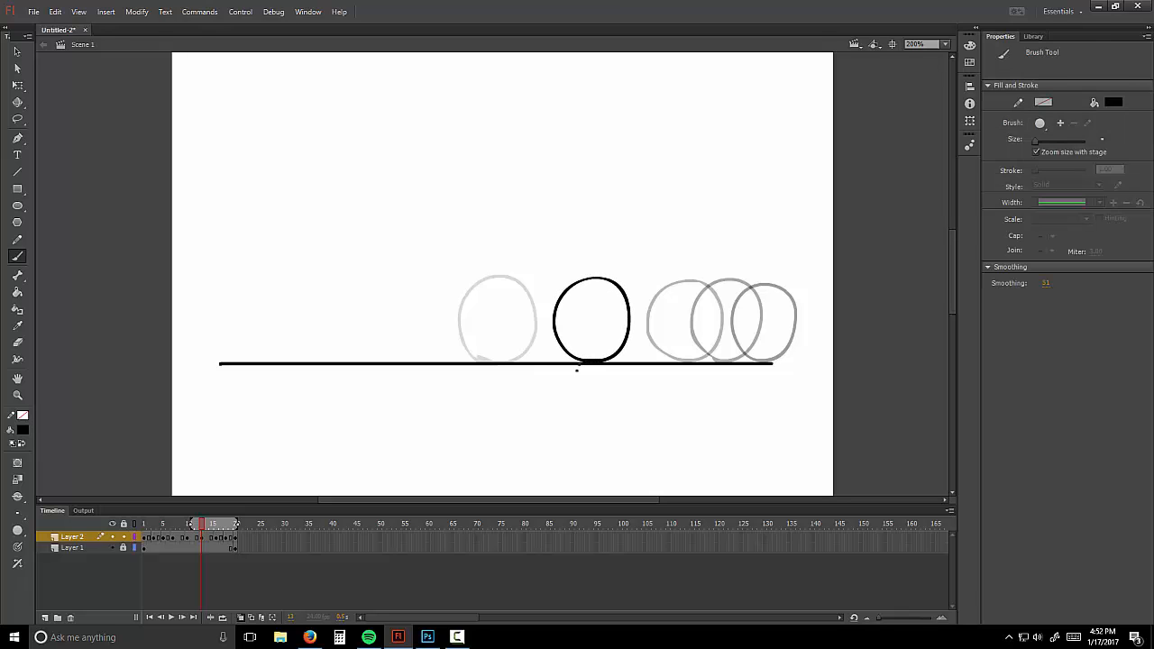
# Step: Hide onion skins, play the looping animation, stop it and return to frame 1
pyautogui.click(206, 618)
pyautogui.click(222, 619)
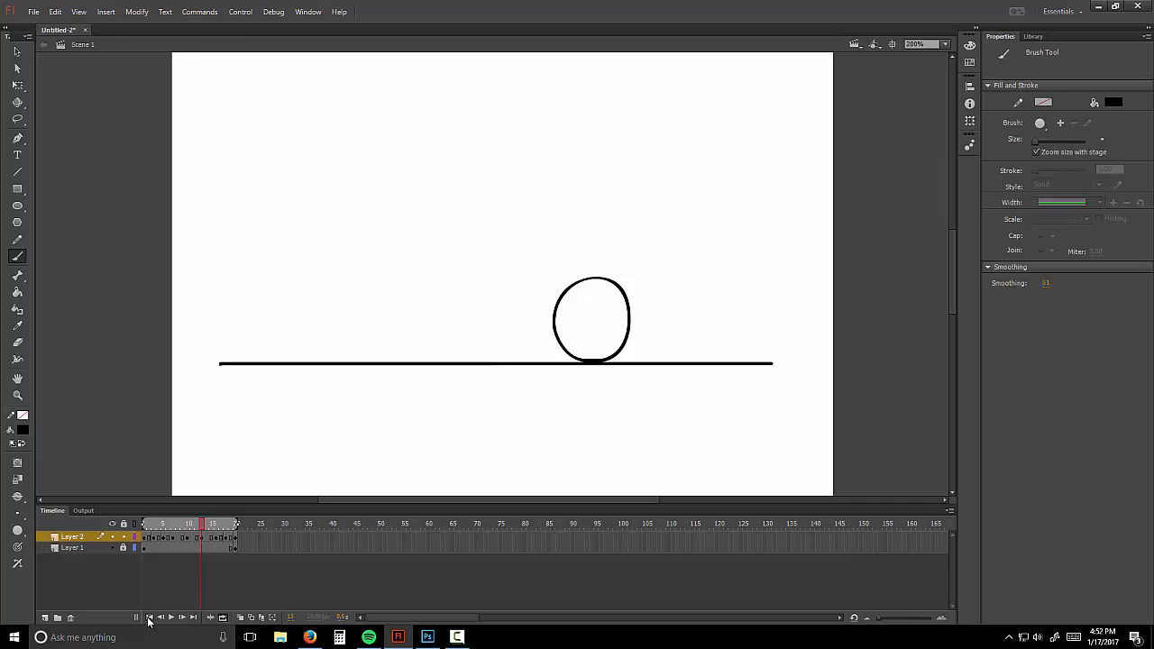
pyautogui.click(171, 618)
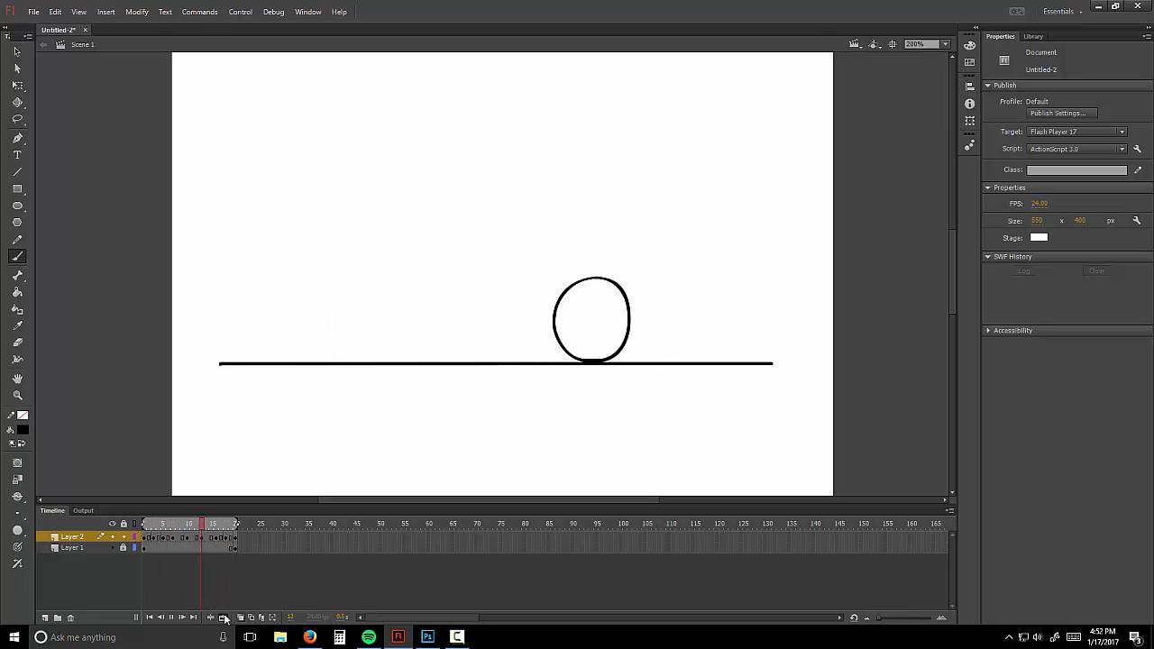
pyautogui.click(172, 617)
pyautogui.moveTo(159, 524); pyautogui.dragTo(149, 523)
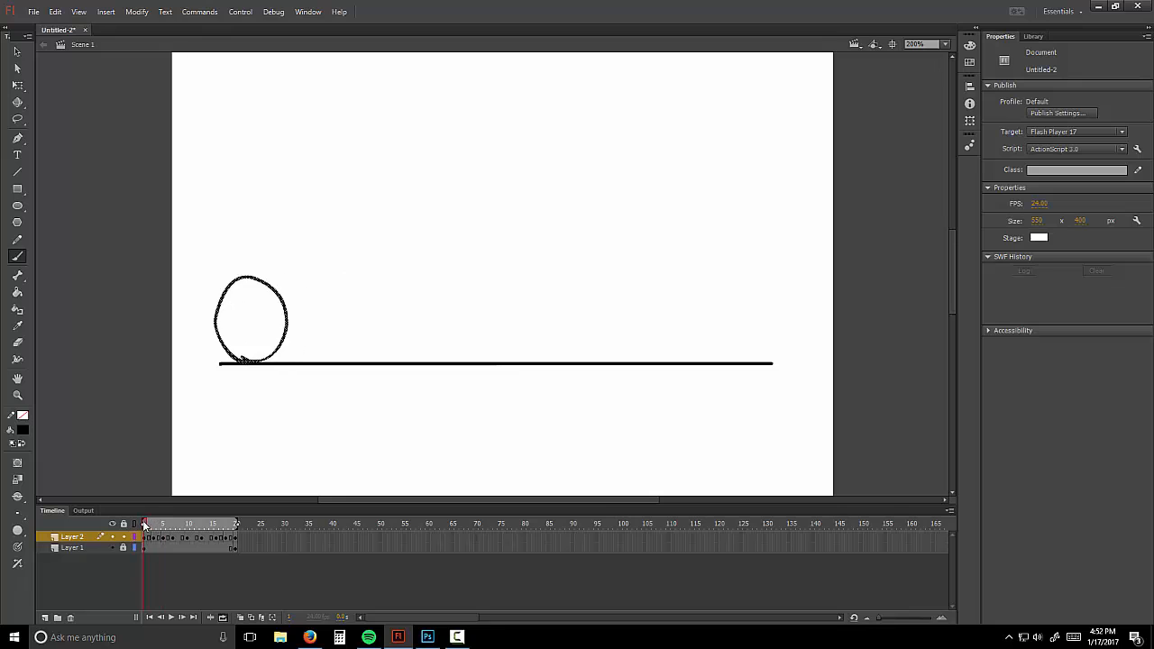
# Step: Add a blank keyframe after the first ball and draw a ball near the line's start with onion skin
pyautogui.rightClick(150, 539)
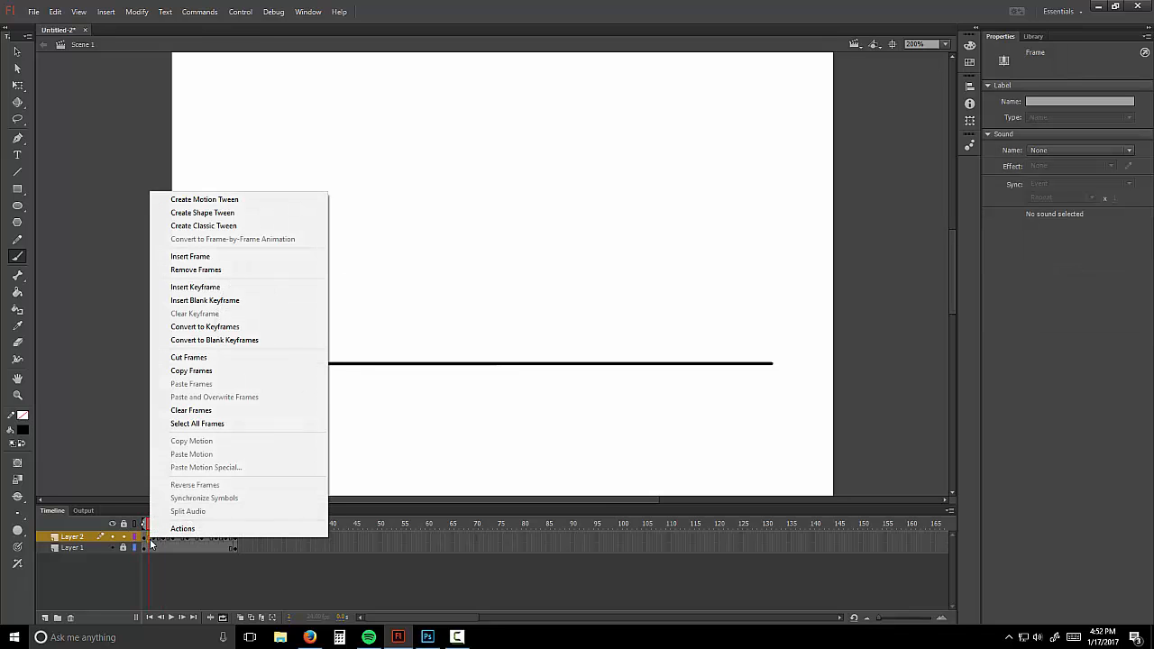
pyautogui.click(234, 300)
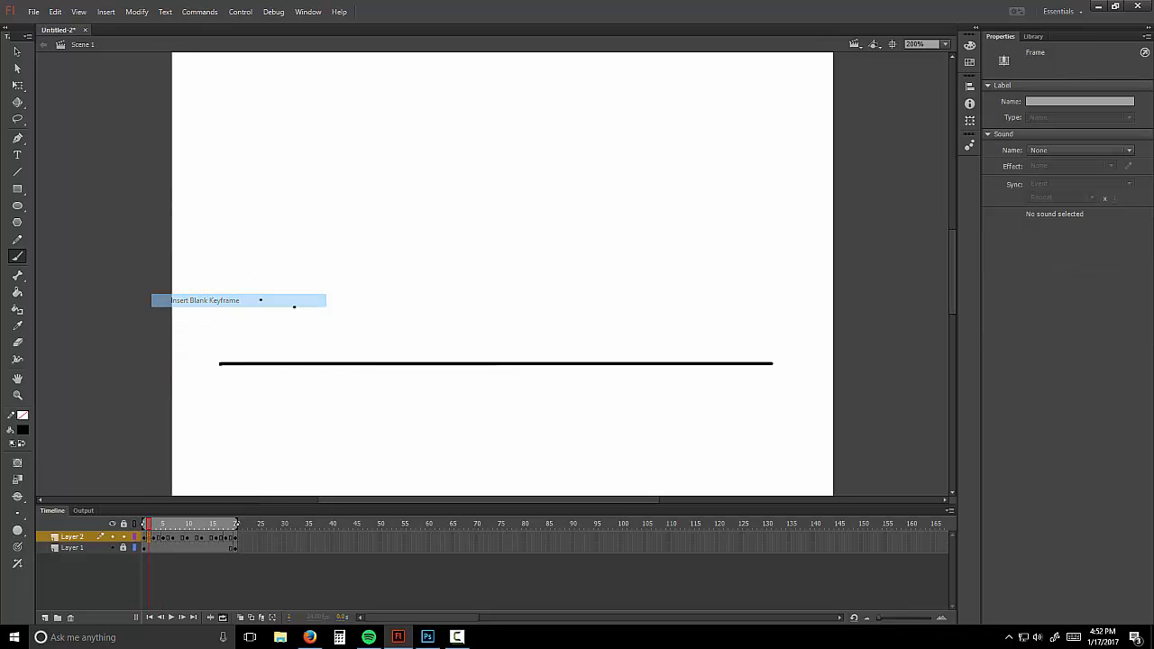
pyautogui.click(240, 617)
pyautogui.moveTo(199, 524); pyautogui.dragTo(160, 524)
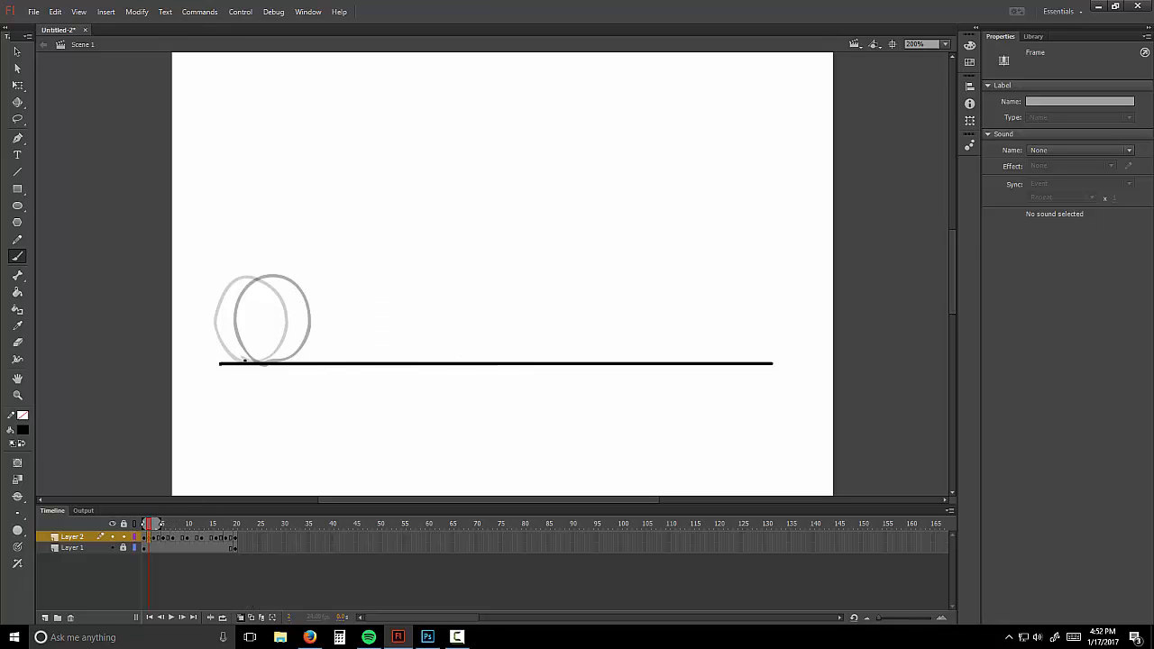
pyautogui.moveTo(222, 321); pyautogui.dragTo(237, 284)
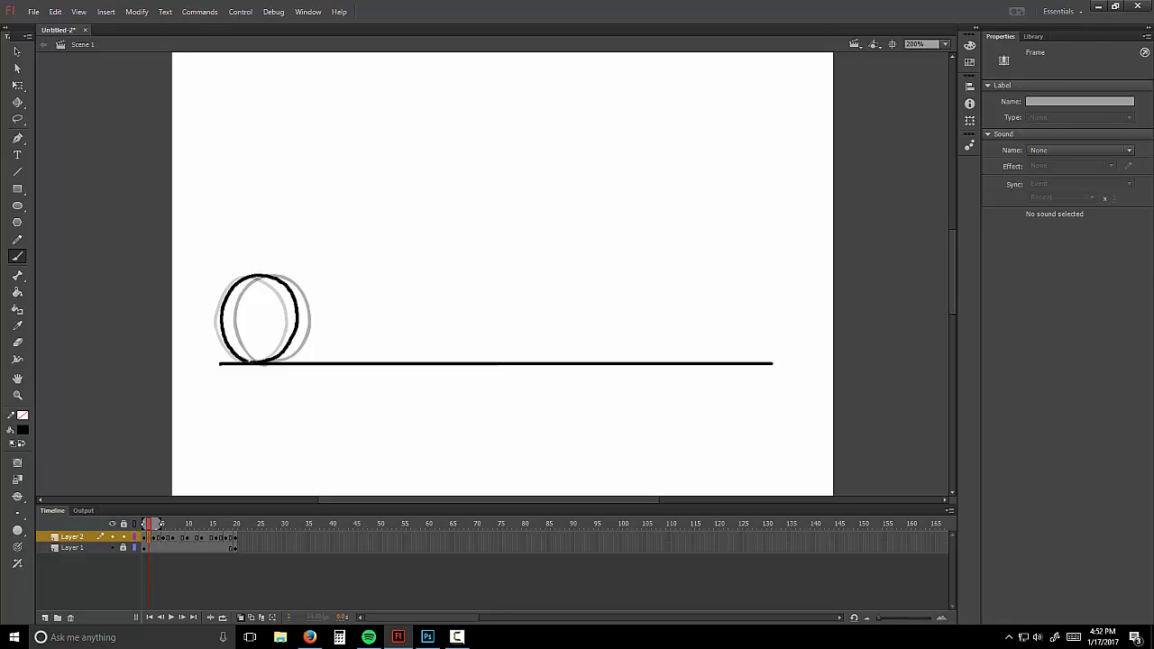
pyautogui.click(177, 481)
# Step: Add blank keyframes at frame 5 and the next frame, brushing a ball between the ghosts on each
pyautogui.rightClick(159, 539)
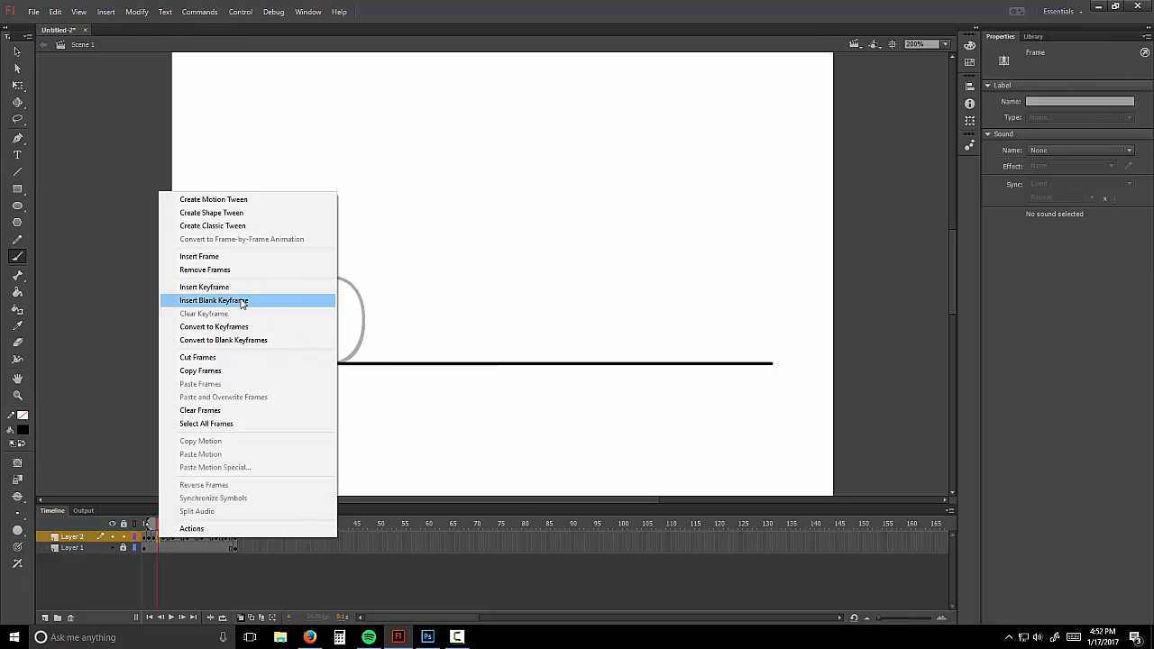
pyautogui.click(307, 299)
pyautogui.moveTo(290, 363)
pyautogui.mouseDown()
pyautogui.moveTo(260, 332)
pyautogui.moveTo(277, 285)
pyautogui.moveTo(323, 282)
pyautogui.mouseUp()
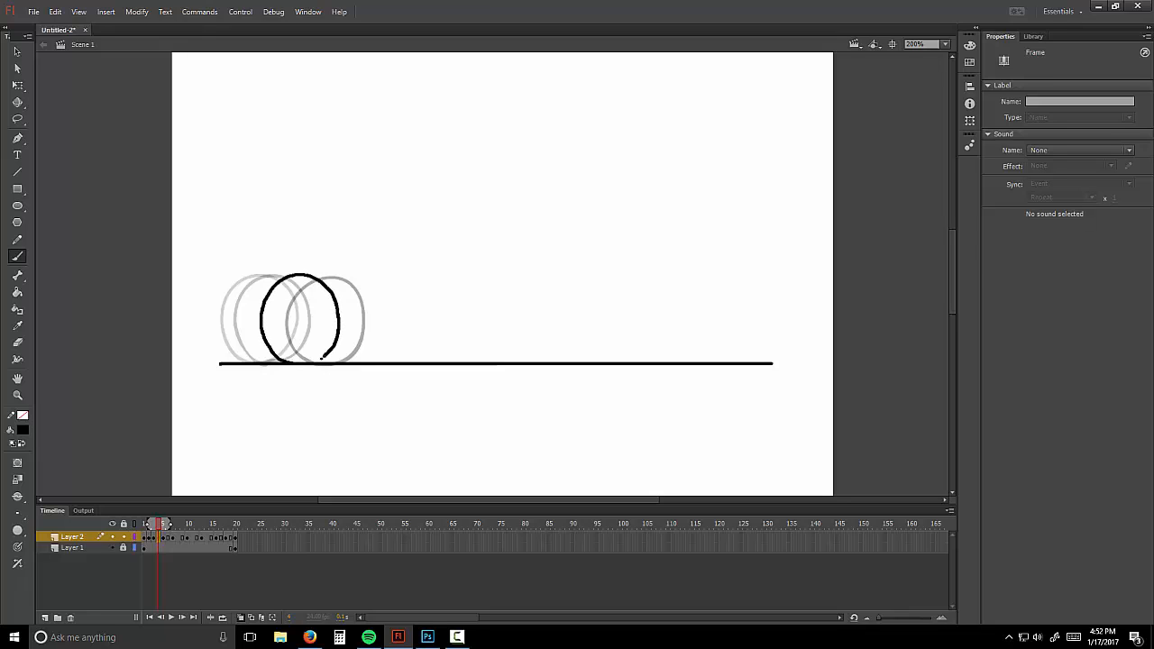
pyautogui.moveTo(322, 357); pyautogui.dragTo(309, 363)
pyautogui.rightClick(168, 542)
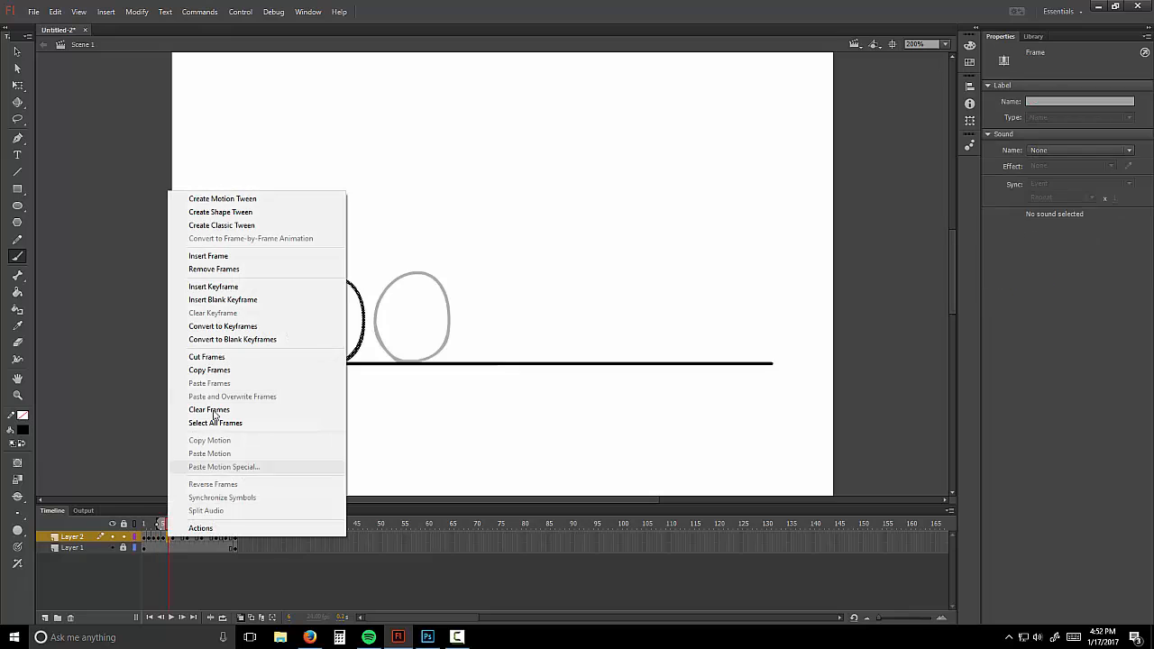
pyautogui.click(283, 301)
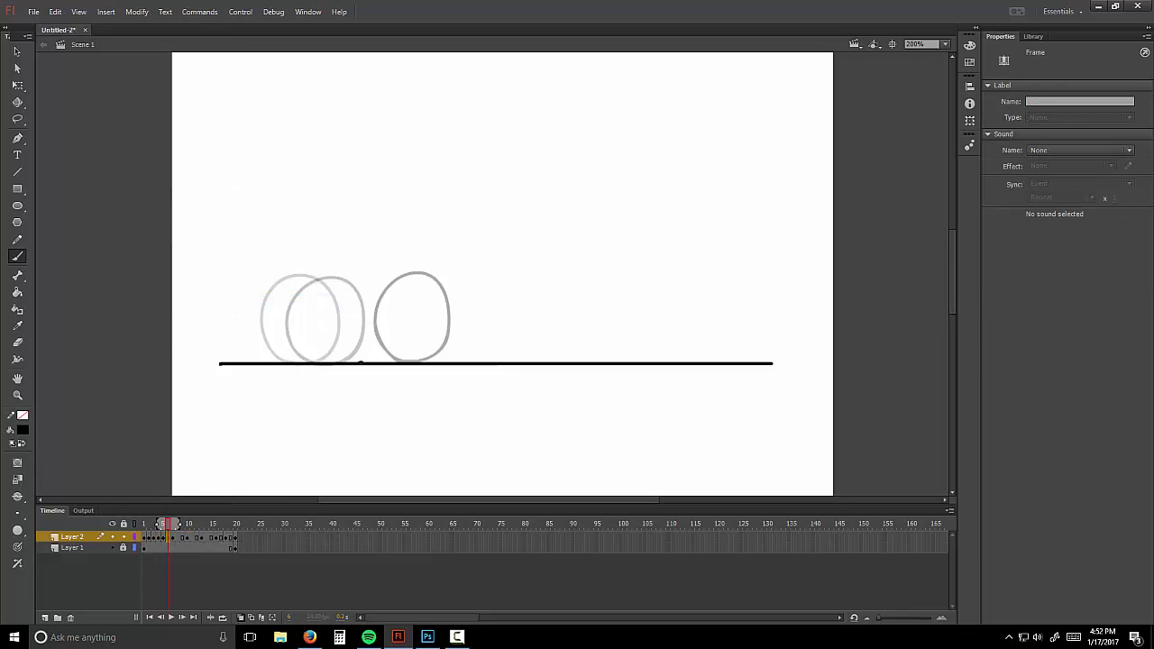
pyautogui.moveTo(361, 363)
pyautogui.mouseDown()
pyautogui.moveTo(332, 323)
pyautogui.moveTo(338, 294)
pyautogui.moveTo(367, 272)
pyautogui.moveTo(394, 279)
pyautogui.moveTo(410, 333)
pyautogui.moveTo(381, 361)
pyautogui.moveTo(343, 352)
pyautogui.mouseUp()
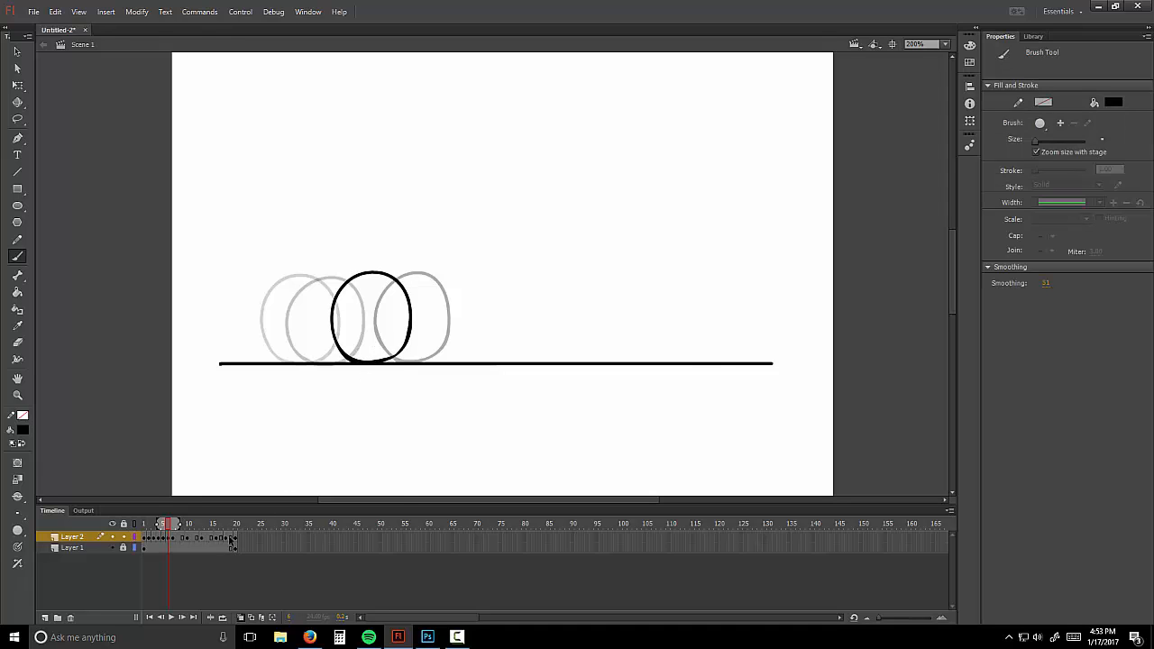
# Step: Add a later keyframe and attempt a ball near the line's right end, undoing the strokes
pyautogui.rightClick(230, 539)
pyautogui.click(381, 303)
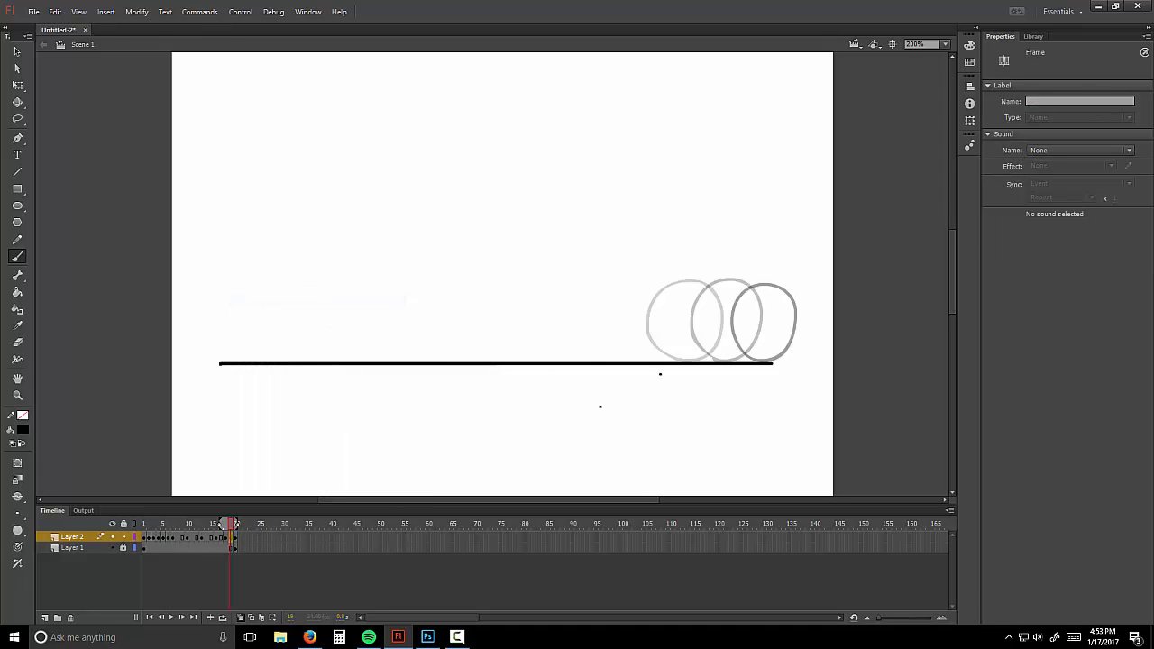
pyautogui.click(233, 535)
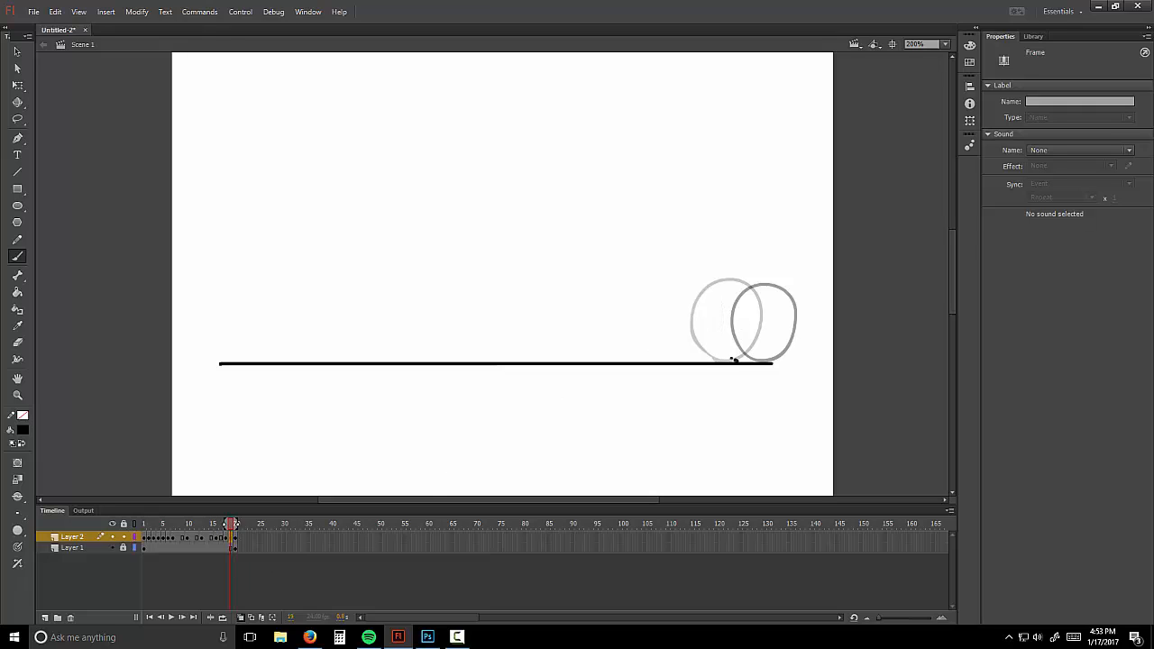
pyautogui.moveTo(735, 360)
pyautogui.mouseDown()
pyautogui.moveTo(709, 316)
pyautogui.moveTo(745, 281)
pyautogui.mouseUp()
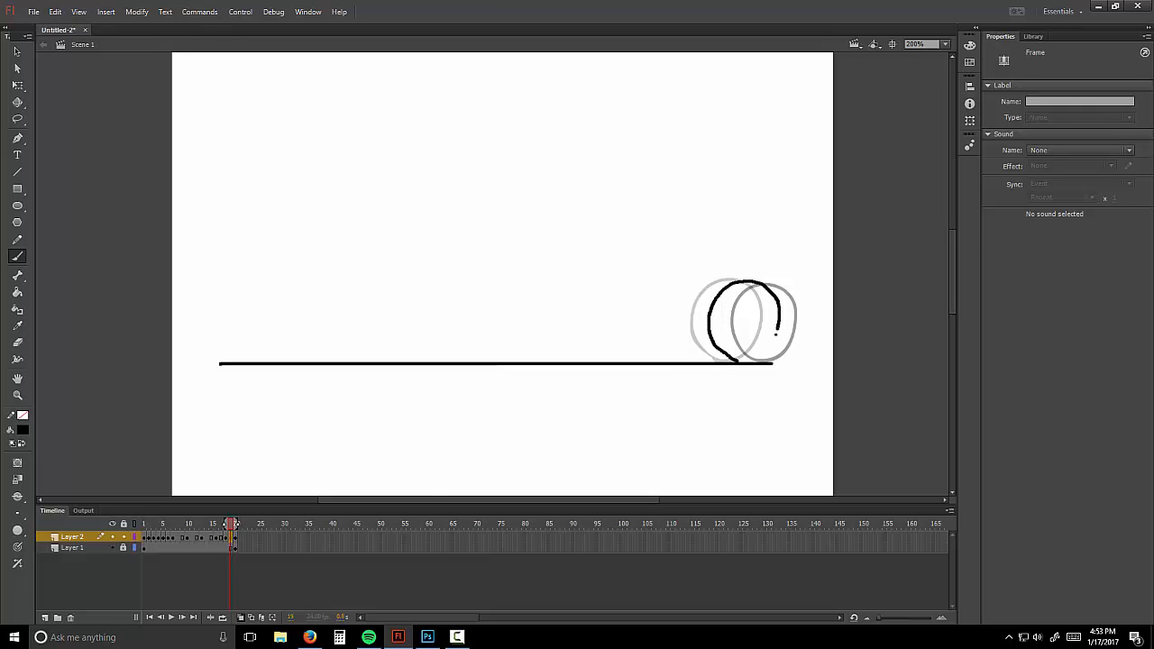
pyautogui.moveTo(776, 334); pyautogui.dragTo(741, 362)
pyautogui.hotkey('ctrl', 'z')
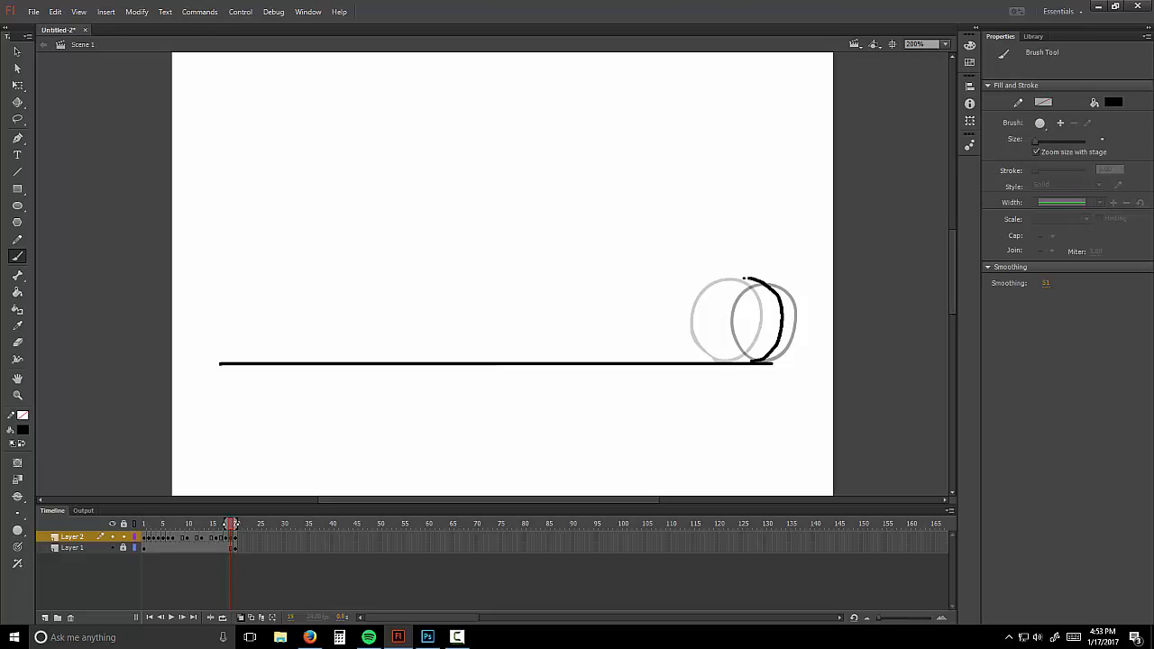
pyautogui.moveTo(719, 293)
pyautogui.mouseDown()
pyautogui.moveTo(723, 342)
pyautogui.moveTo(748, 361)
pyautogui.moveTo(728, 347)
pyautogui.moveTo(719, 306)
pyautogui.moveTo(743, 278)
pyautogui.moveTo(778, 294)
pyautogui.moveTo(769, 351)
pyautogui.moveTo(730, 358)
pyautogui.moveTo(713, 325)
pyautogui.moveTo(722, 295)
pyautogui.moveTo(754, 278)
pyautogui.moveTo(774, 290)
pyautogui.moveTo(778, 335)
pyautogui.moveTo(743, 363)
pyautogui.mouseUp()
pyautogui.hotkey('ctrl', 'z')
pyautogui.hotkey('ctrl', 'z')
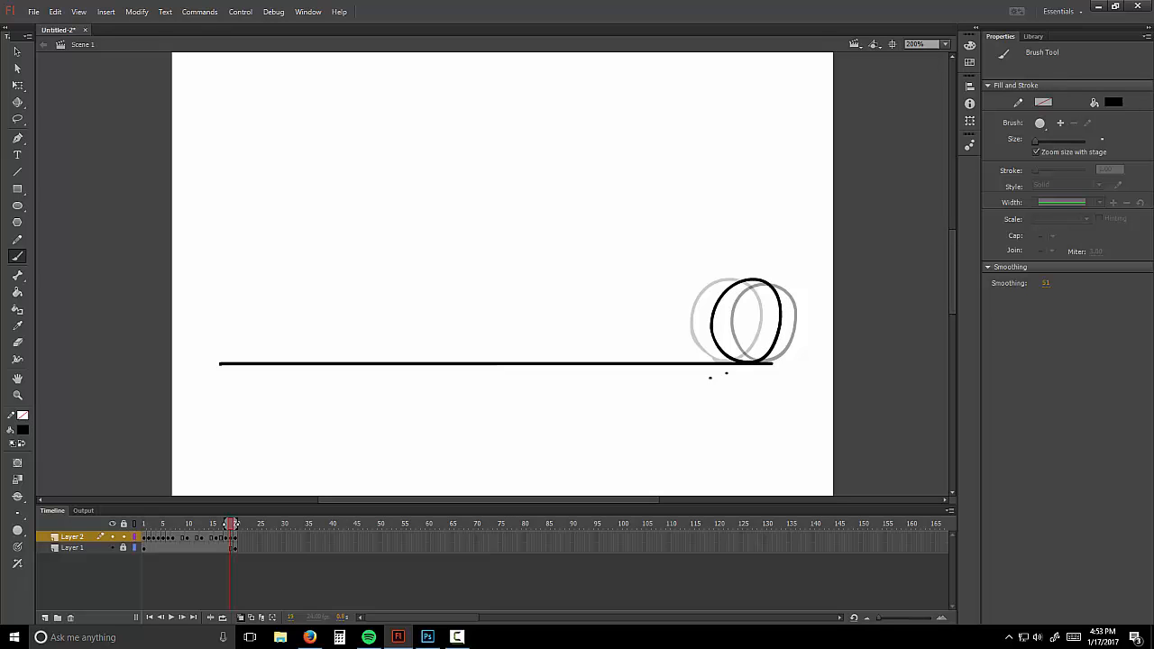
# Step: Add another blank keyframe, narrow the onion skin range and draw a ball between the ghosts
pyautogui.rightClick(222, 540)
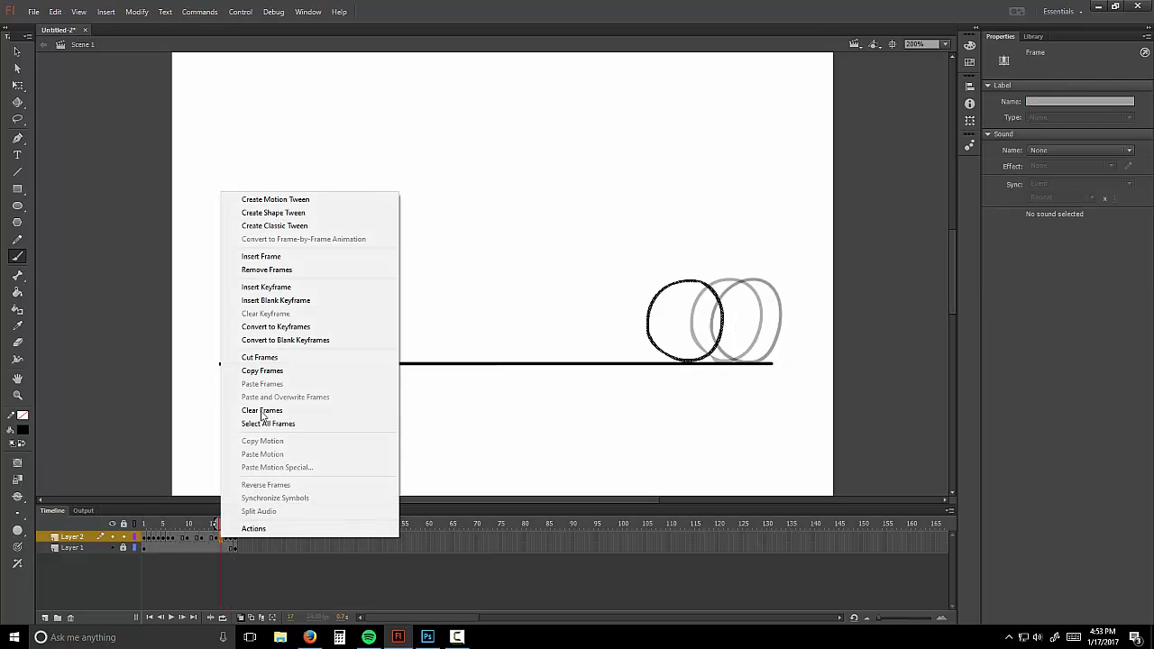
pyautogui.click(270, 299)
pyautogui.moveTo(234, 526); pyautogui.dragTo(226, 526)
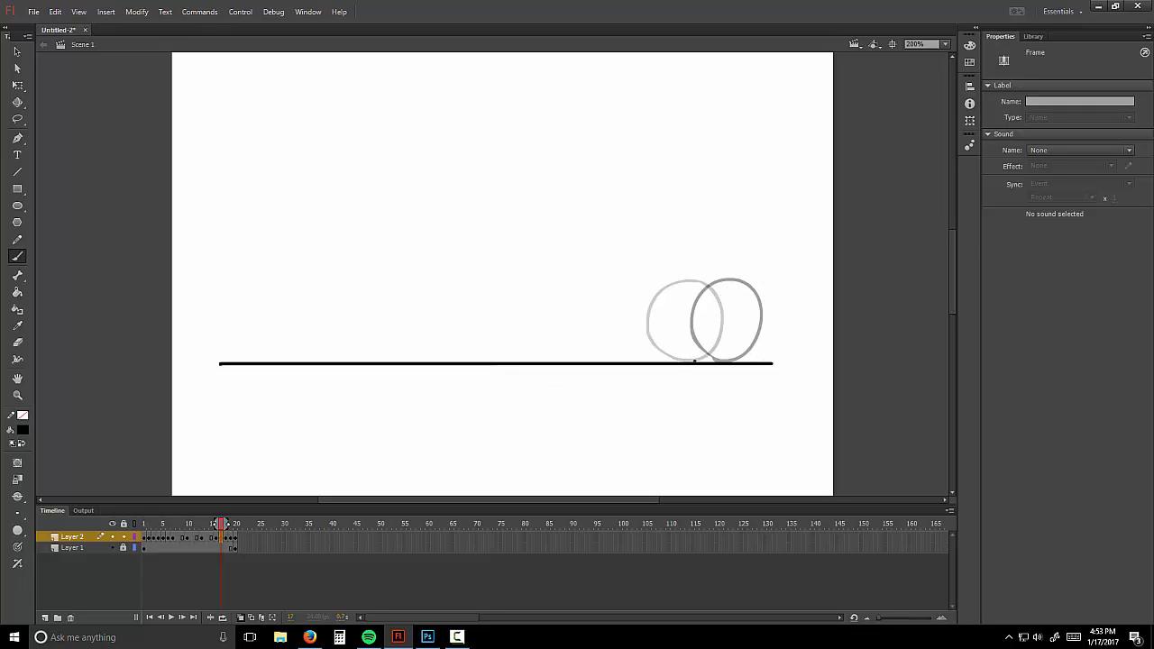
pyautogui.moveTo(664, 343)
pyautogui.mouseDown()
pyautogui.moveTo(678, 284)
pyautogui.moveTo(727, 286)
pyautogui.moveTo(726, 343)
pyautogui.moveTo(695, 361)
pyautogui.mouseUp()
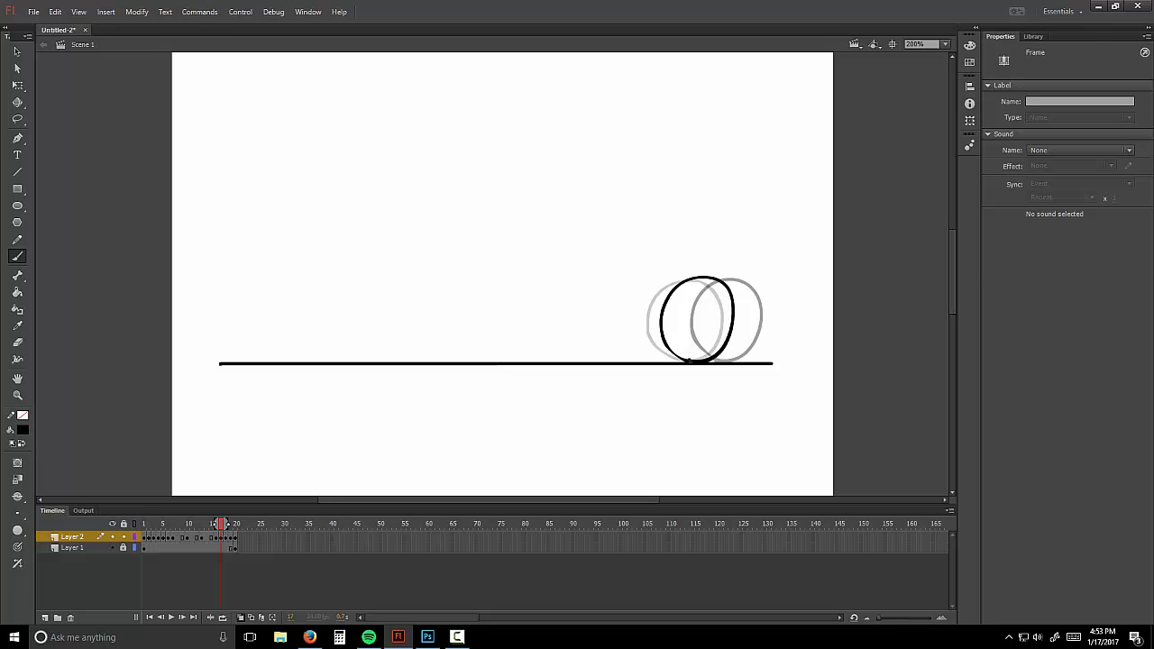
# Step: Add a blank keyframe at frame 16, hide onion skins and play the animation
pyautogui.rightClick(212, 539)
pyautogui.click(271, 299)
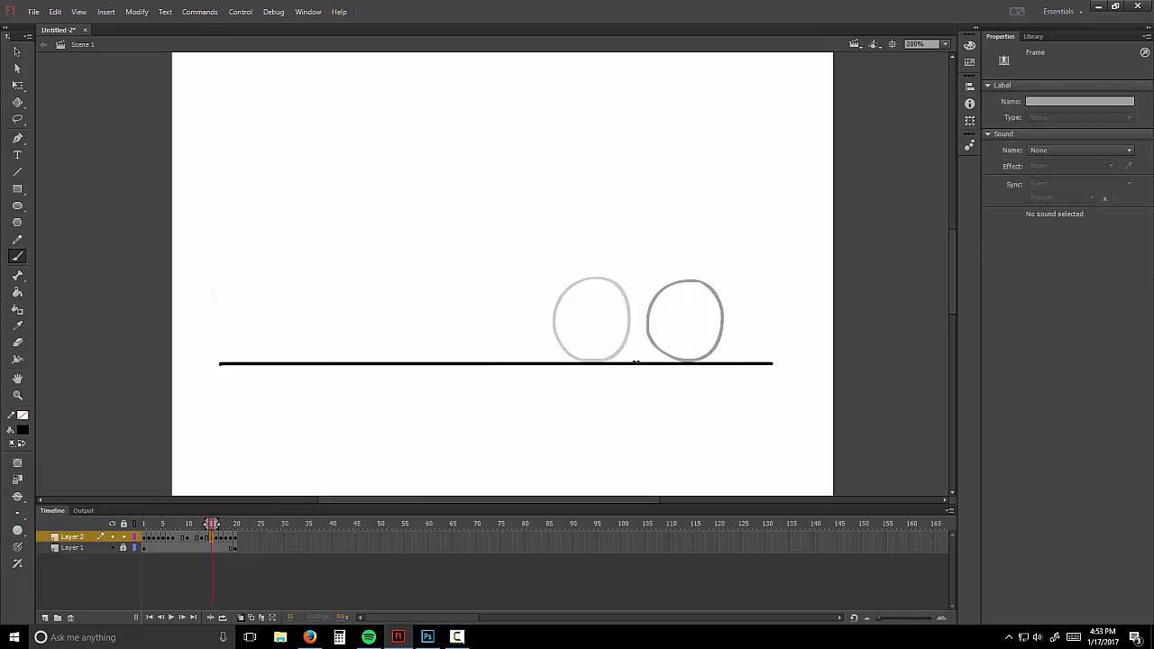
pyautogui.click(240, 618)
pyautogui.click(172, 618)
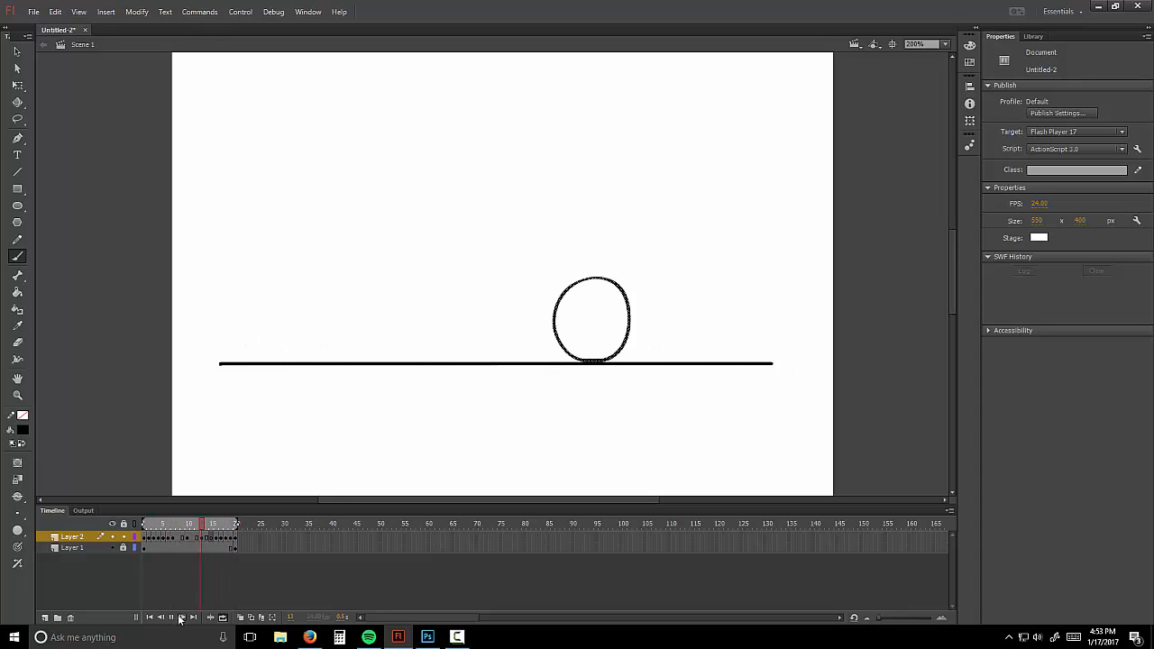
# Step: Stop playback and move the ball keyframe from frame 14 to frame 15
pyautogui.press('Return')
pyautogui.moveTo(213, 525); pyautogui.dragTo(213, 526)
pyautogui.rightClick(211, 539)
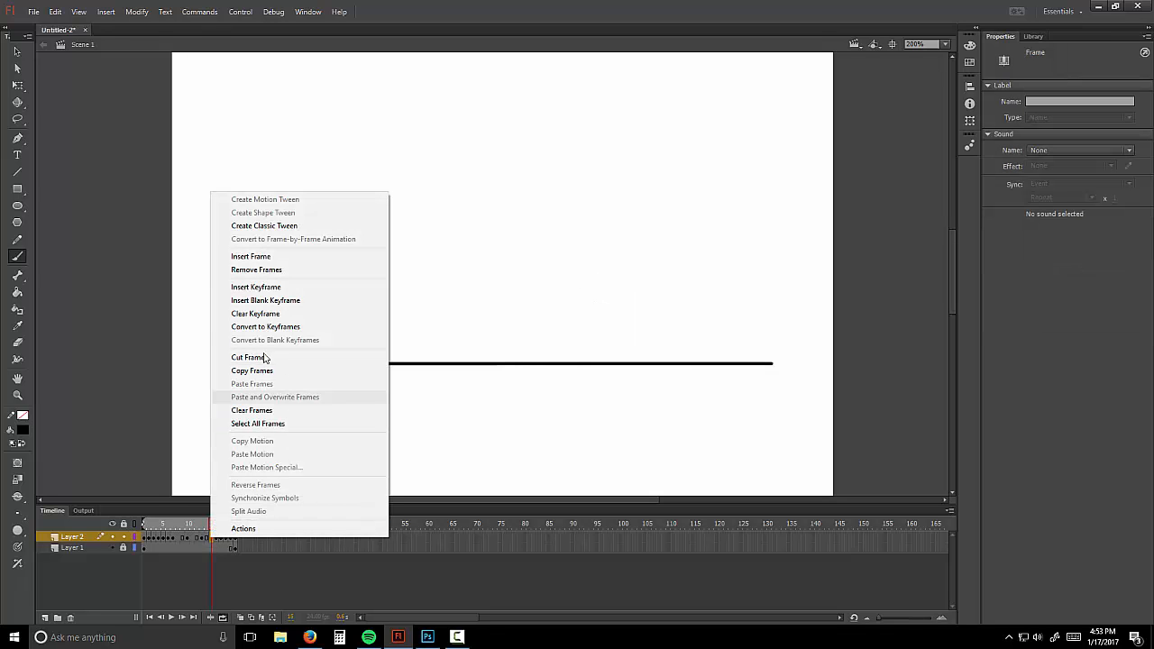
pyautogui.click(234, 579)
pyautogui.click(207, 540)
pyautogui.moveTo(207, 540); pyautogui.dragTo(214, 539)
pyautogui.click(225, 568)
# Step: Add blank keyframes at frames 8 and 11 and brush in-between balls between the onion-skin ghosts
pyautogui.click(172, 618)
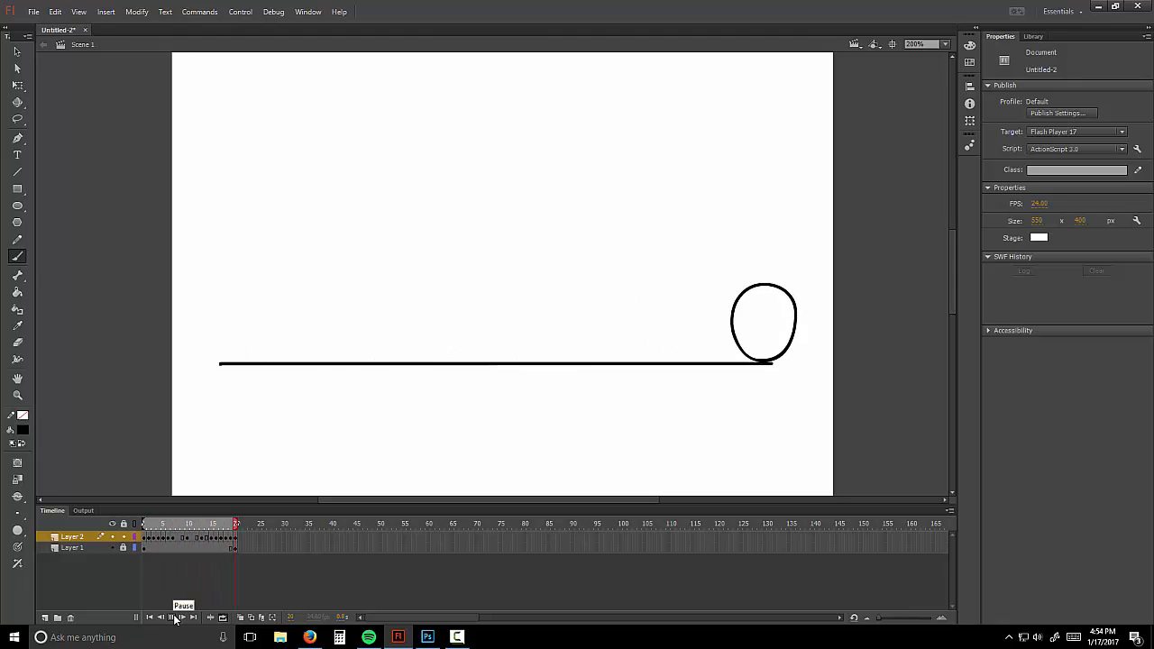
pyautogui.click(173, 618)
pyautogui.moveTo(183, 525)
pyautogui.mouseDown()
pyautogui.moveTo(193, 525)
pyautogui.moveTo(183, 529)
pyautogui.mouseUp()
pyautogui.rightClick(181, 542)
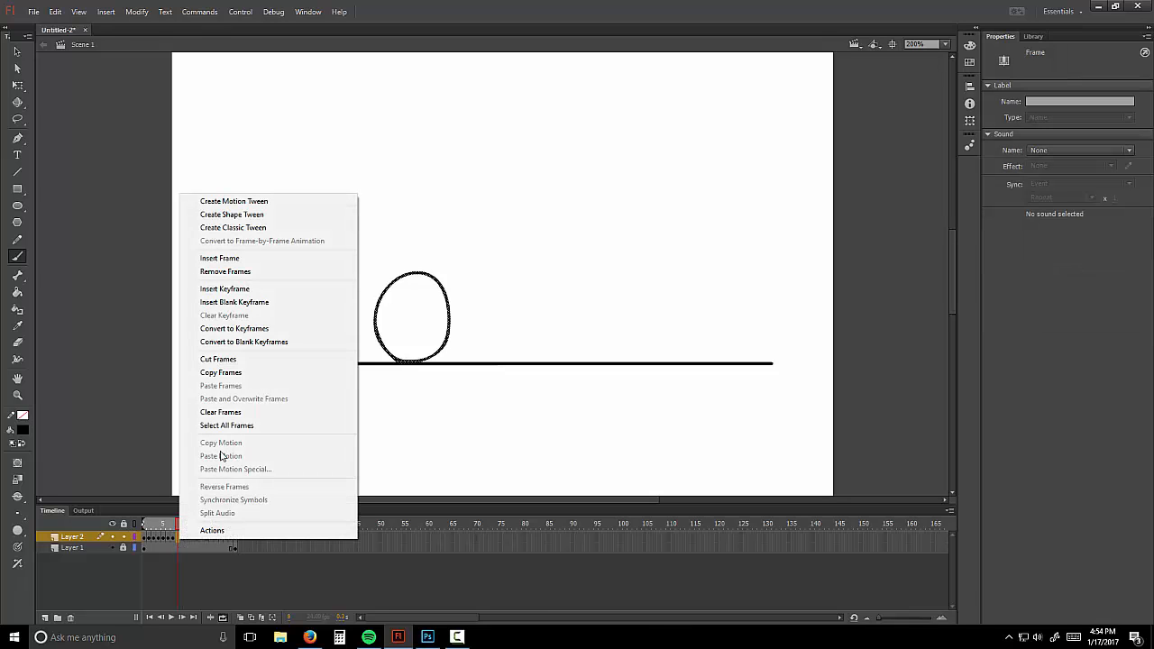
pyautogui.click(257, 305)
pyautogui.click(241, 617)
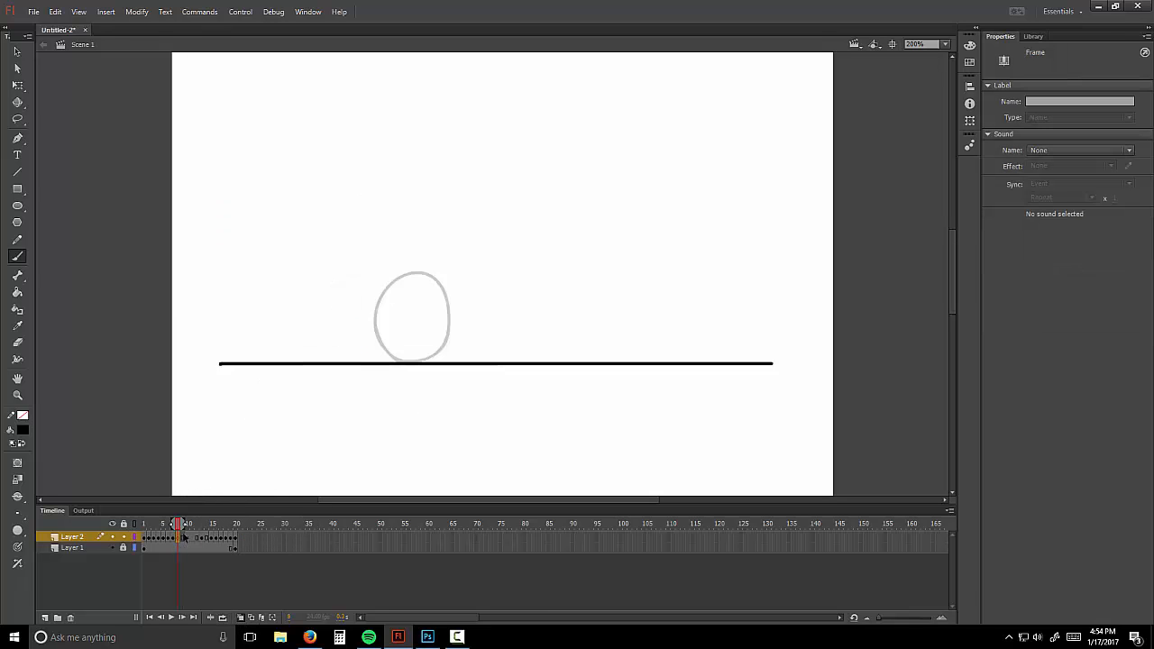
pyautogui.moveTo(185, 526); pyautogui.dragTo(190, 527)
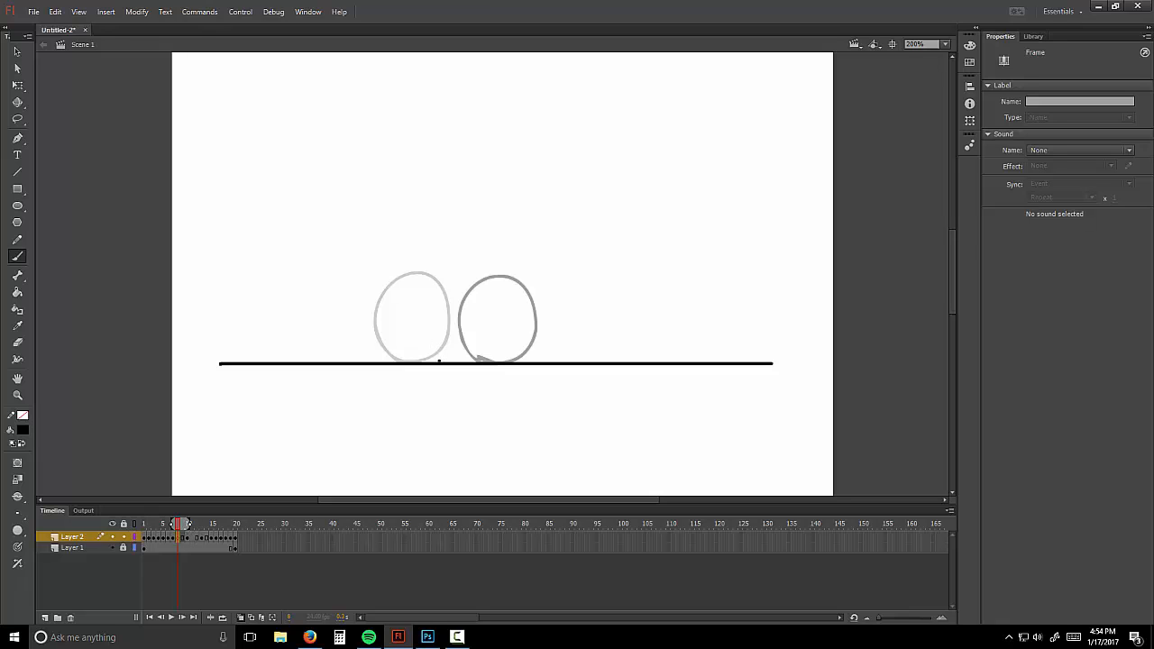
pyautogui.moveTo(437, 360)
pyautogui.mouseDown()
pyautogui.moveTo(416, 298)
pyautogui.moveTo(434, 279)
pyautogui.moveTo(465, 278)
pyautogui.moveTo(486, 329)
pyautogui.moveTo(438, 360)
pyautogui.mouseUp()
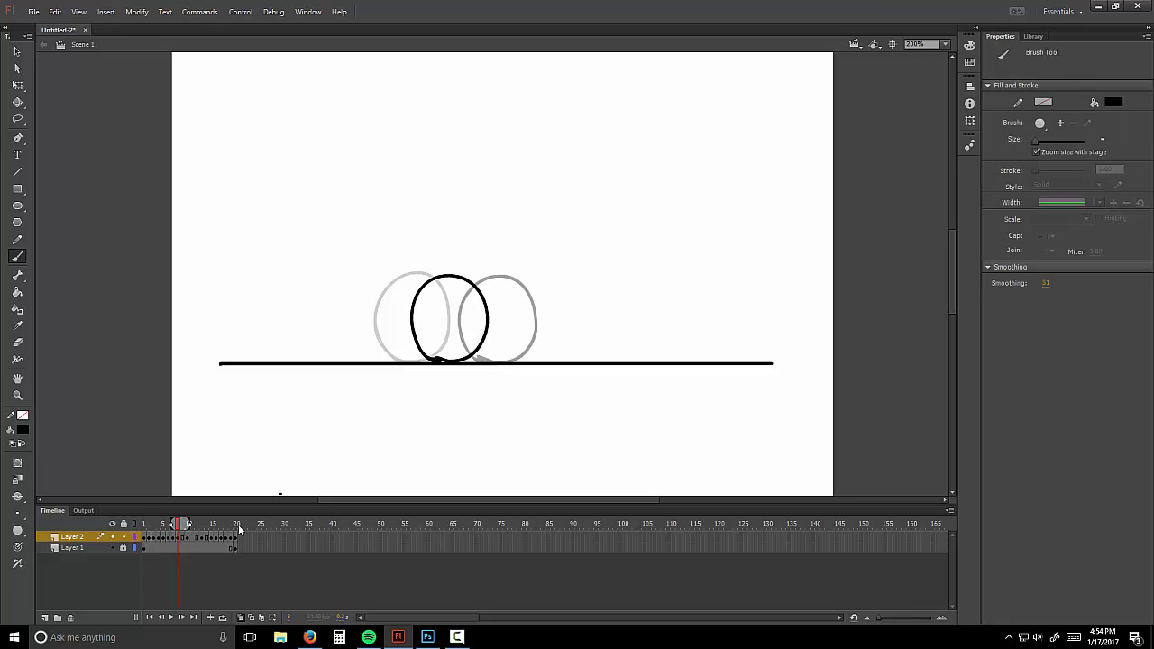
pyautogui.rightClick(195, 539)
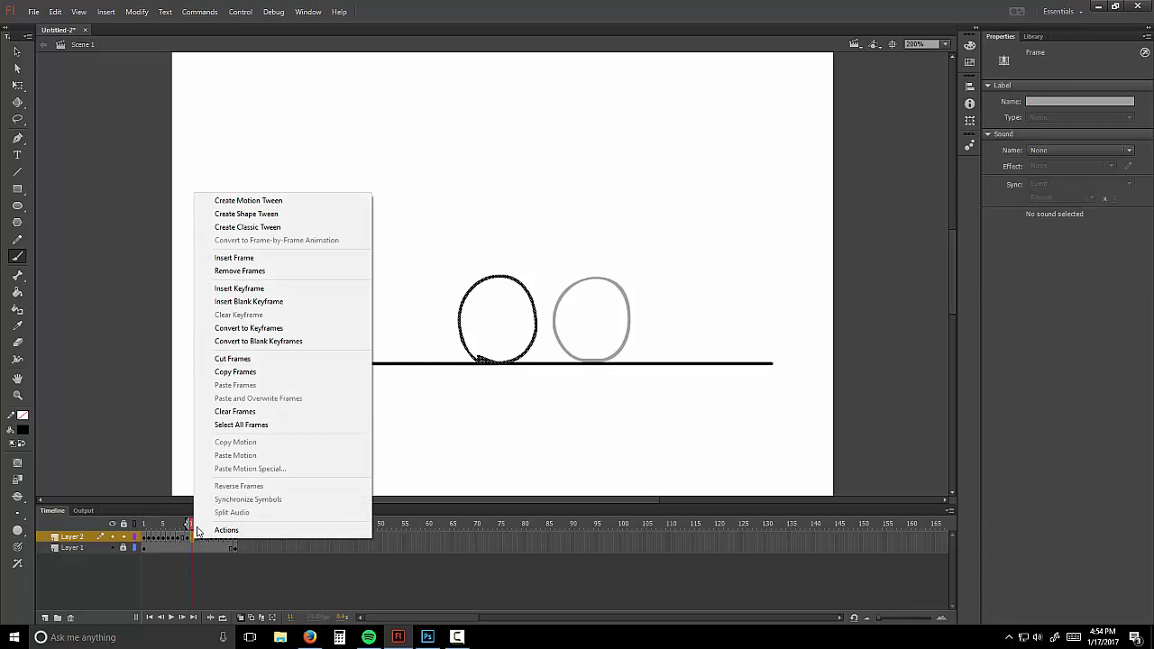
pyautogui.click(265, 302)
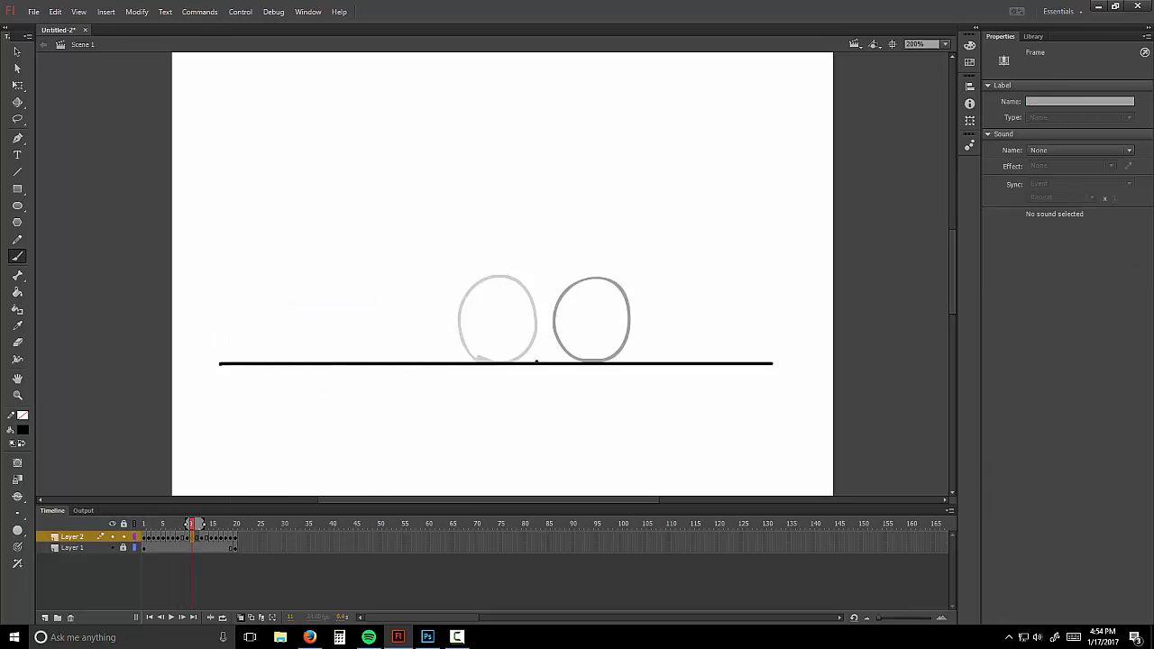
pyautogui.moveTo(516, 354)
pyautogui.mouseDown()
pyautogui.moveTo(512, 297)
pyautogui.moveTo(534, 279)
pyautogui.moveTo(567, 287)
pyautogui.moveTo(576, 317)
pyautogui.moveTo(534, 359)
pyautogui.mouseUp()
# Step: Preview the looping animation from frame 1 without onion skins, then add another blank keyframe
pyautogui.click(224, 618)
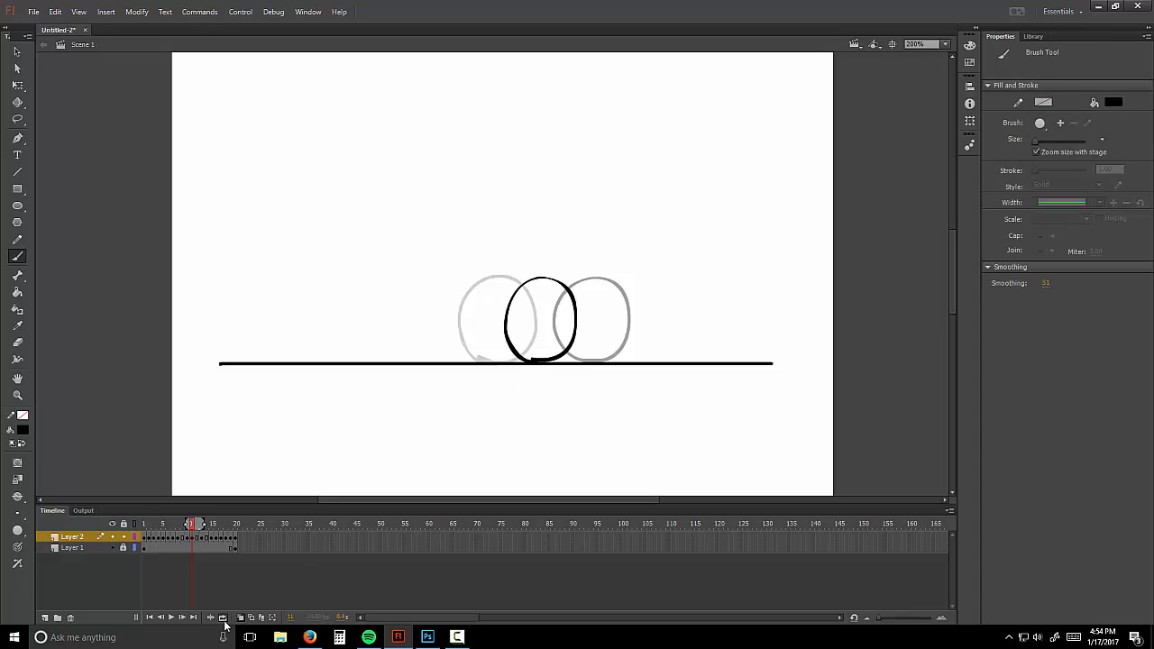
pyautogui.click(240, 618)
pyautogui.click(150, 618)
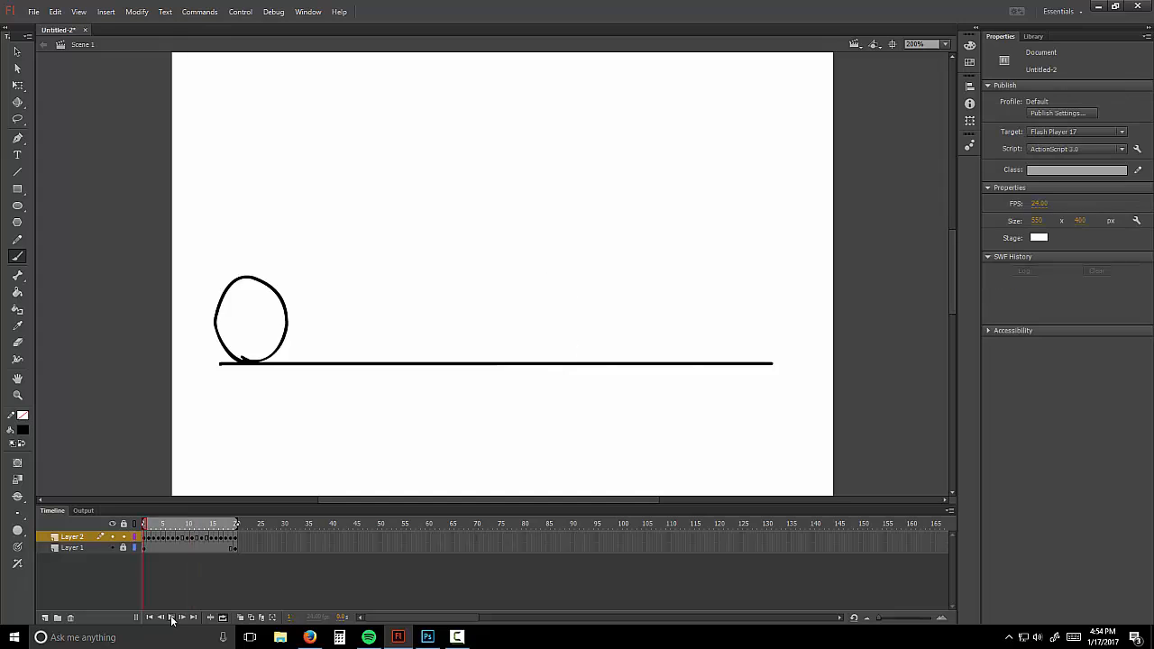
pyautogui.click(172, 618)
pyautogui.click(173, 618)
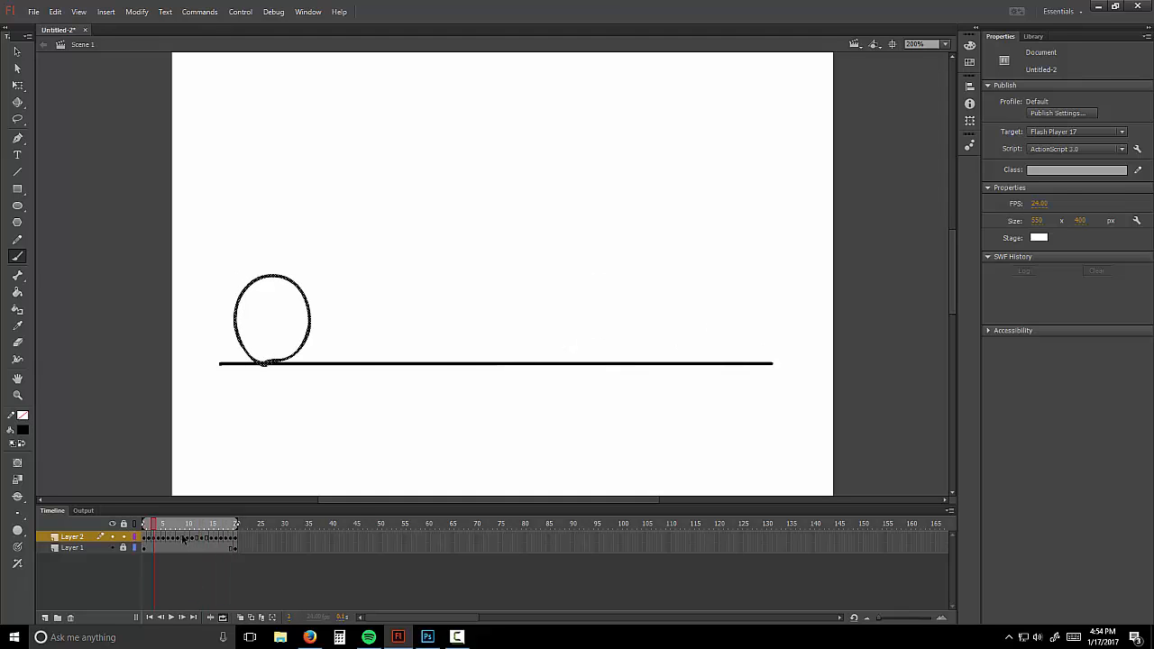
pyautogui.rightClick(183, 539)
pyautogui.click(252, 301)
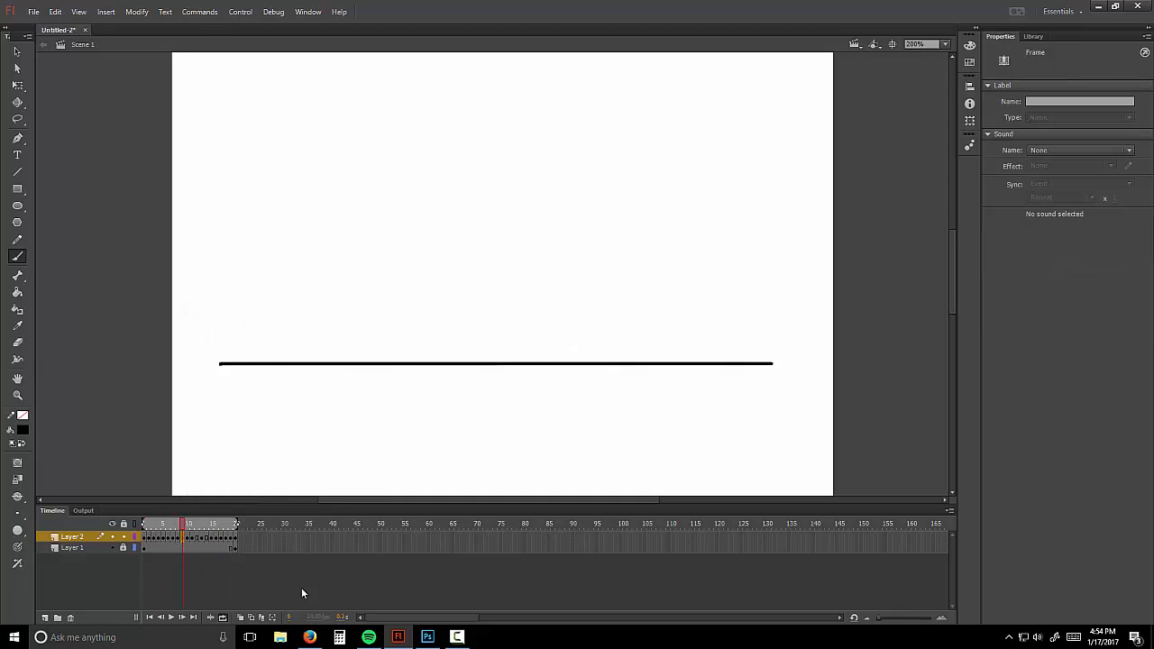
# Step: Show a narrowed onion skin range and draw a new ball over the ghosted circles
pyautogui.click(240, 618)
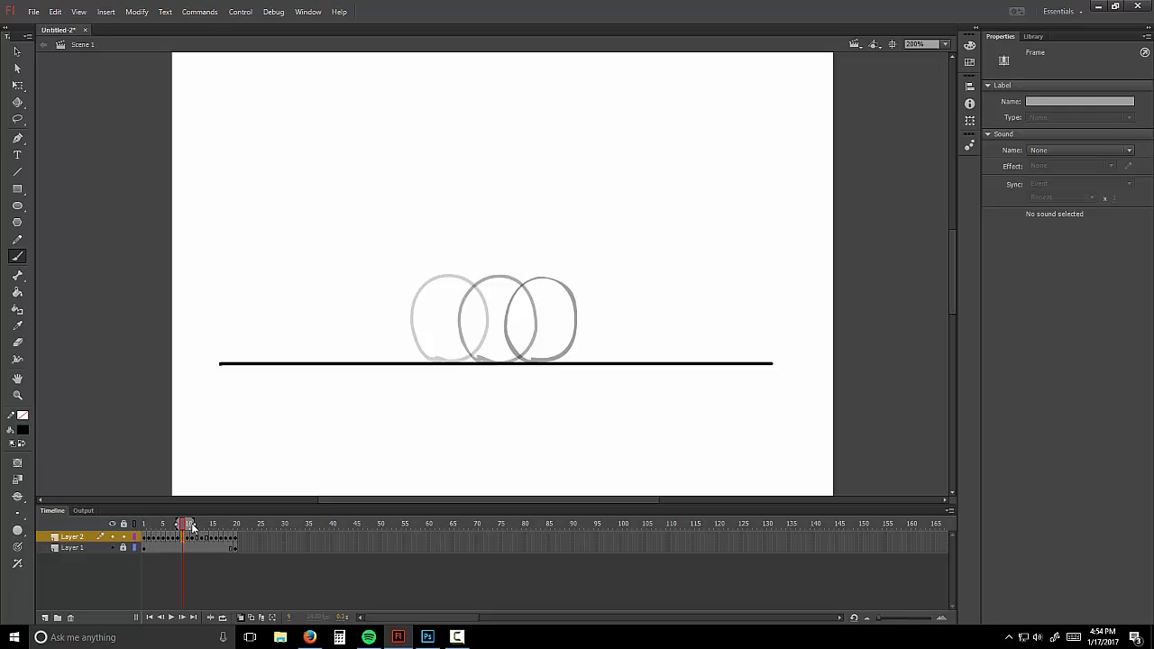
pyautogui.moveTo(188, 527); pyautogui.dragTo(238, 524)
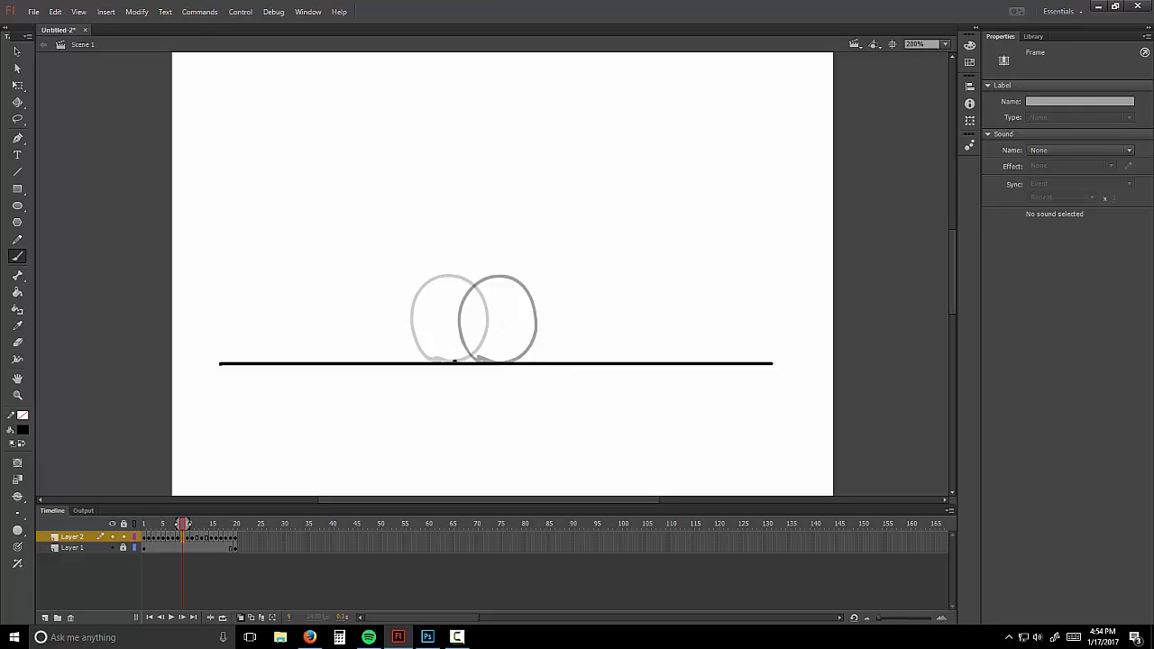
pyautogui.moveTo(455, 361)
pyautogui.mouseDown()
pyautogui.moveTo(429, 322)
pyautogui.moveTo(437, 292)
pyautogui.moveTo(469, 275)
pyautogui.moveTo(489, 285)
pyautogui.moveTo(501, 335)
pyautogui.moveTo(456, 361)
pyautogui.mouseUp()
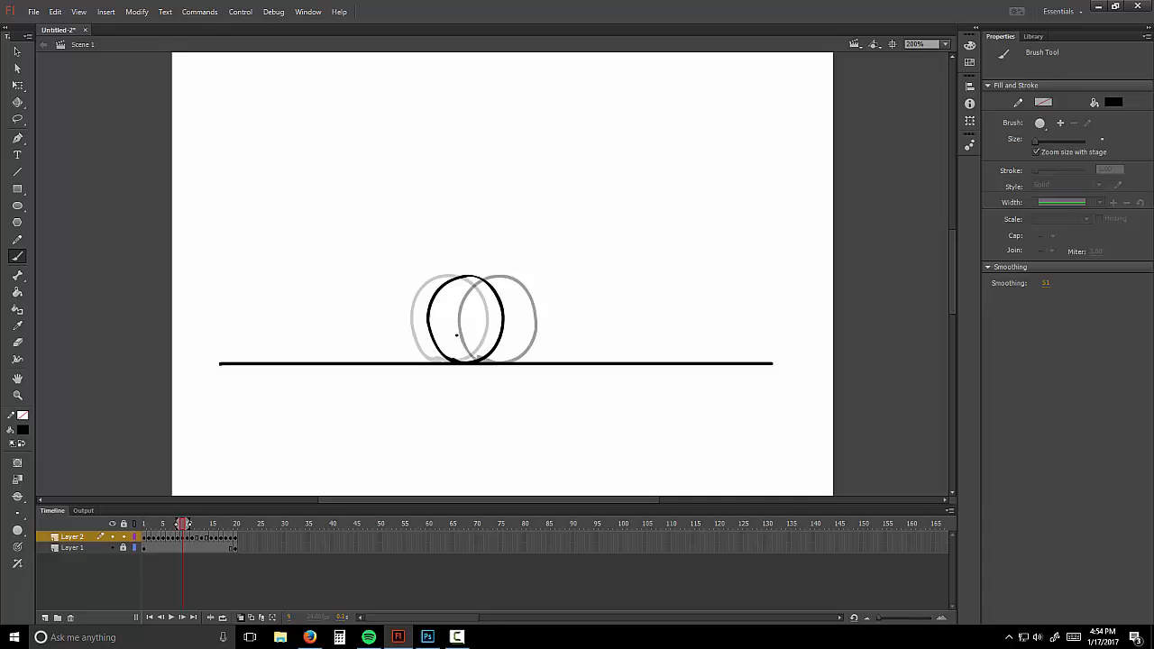
# Step: Add a blank keyframe at frame 13, sketch stick figures, then undo them
pyautogui.rightClick(199, 540)
pyautogui.click(281, 301)
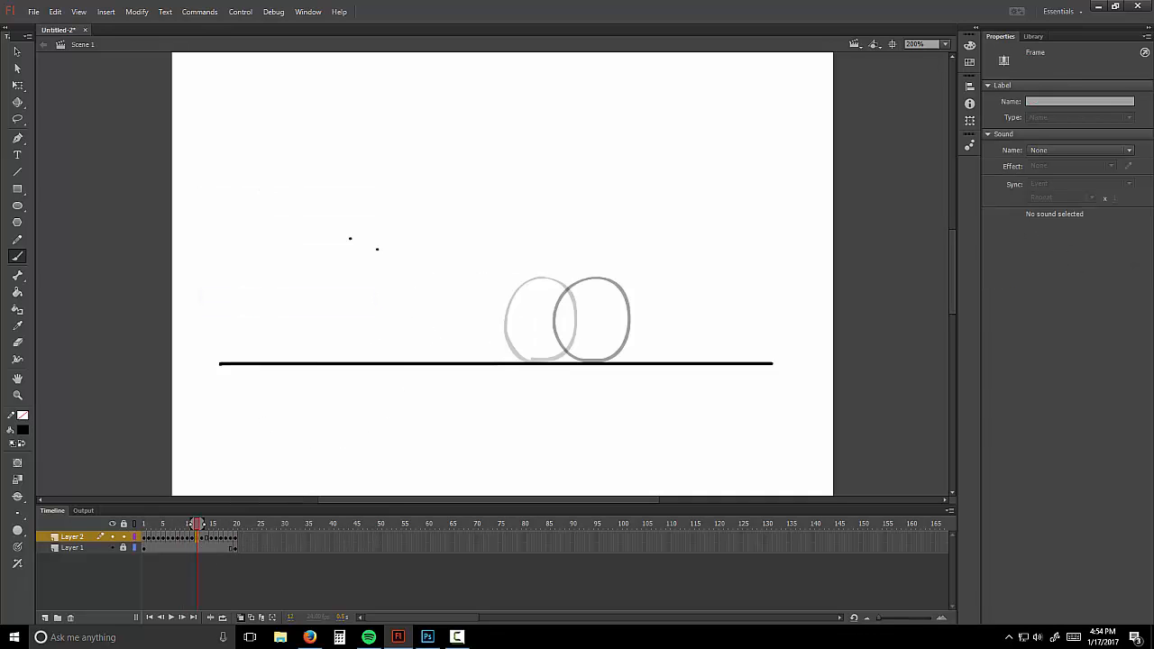
pyautogui.moveTo(337, 224)
pyautogui.mouseDown()
pyautogui.moveTo(364, 240)
pyautogui.moveTo(354, 115)
pyautogui.moveTo(334, 131)
pyautogui.moveTo(336, 113)
pyautogui.moveTo(370, 129)
pyautogui.moveTo(366, 91)
pyautogui.mouseUp()
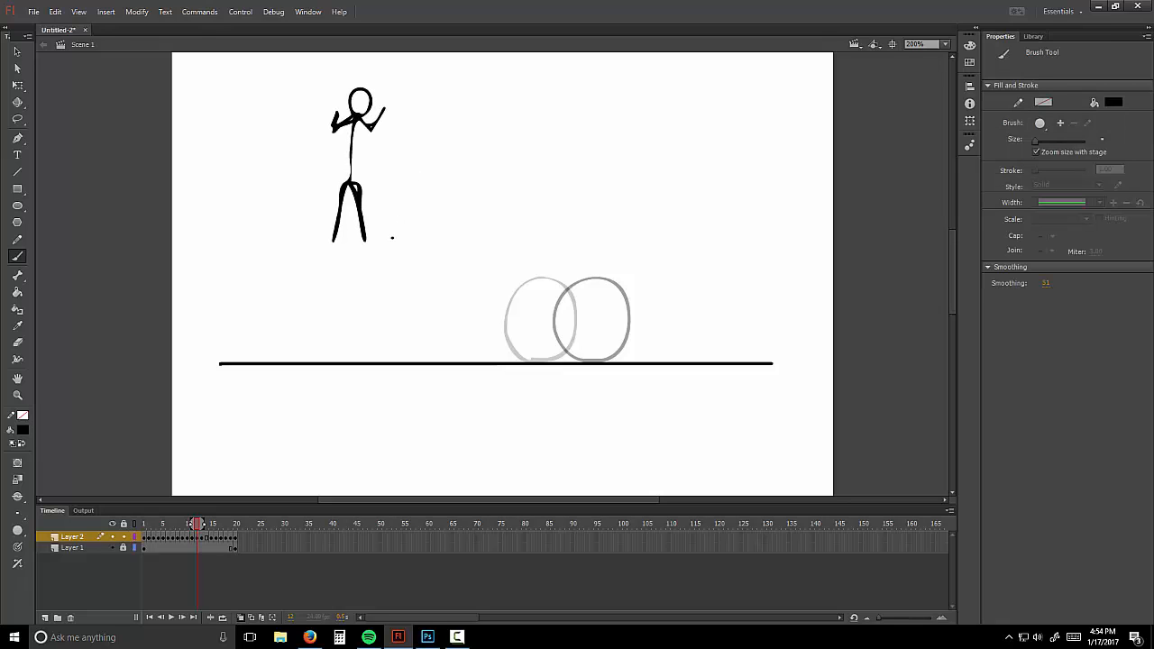
pyautogui.moveTo(392, 238)
pyautogui.mouseDown()
pyautogui.moveTo(414, 114)
pyautogui.moveTo(484, 115)
pyautogui.mouseUp()
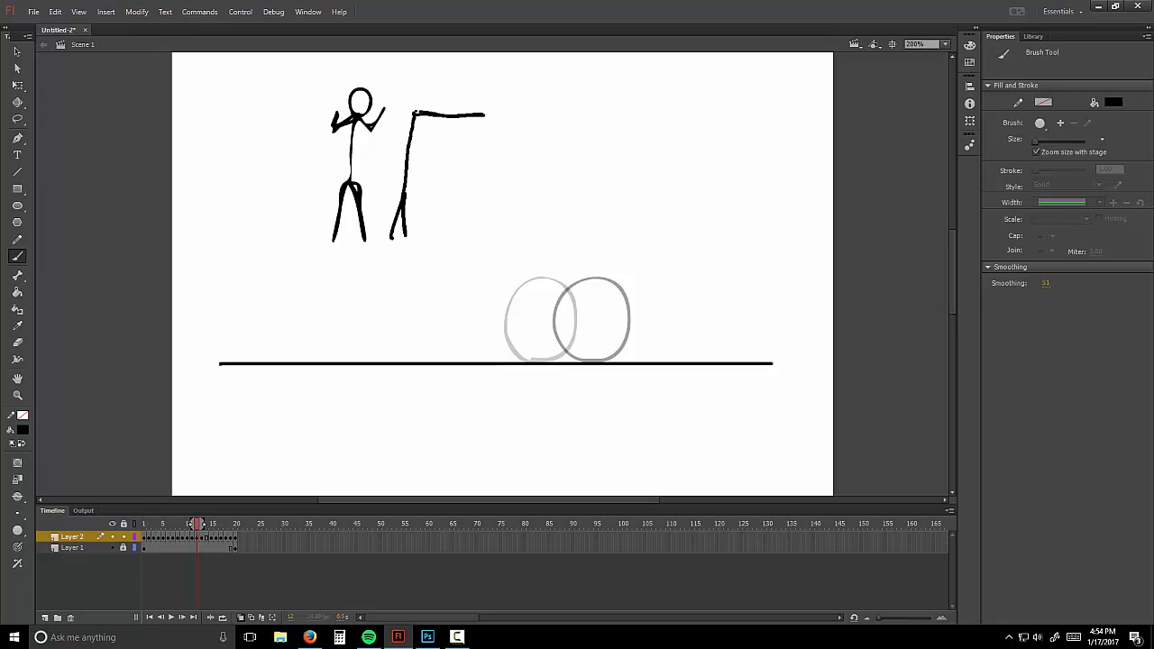
pyautogui.moveTo(413, 112); pyautogui.dragTo(417, 115)
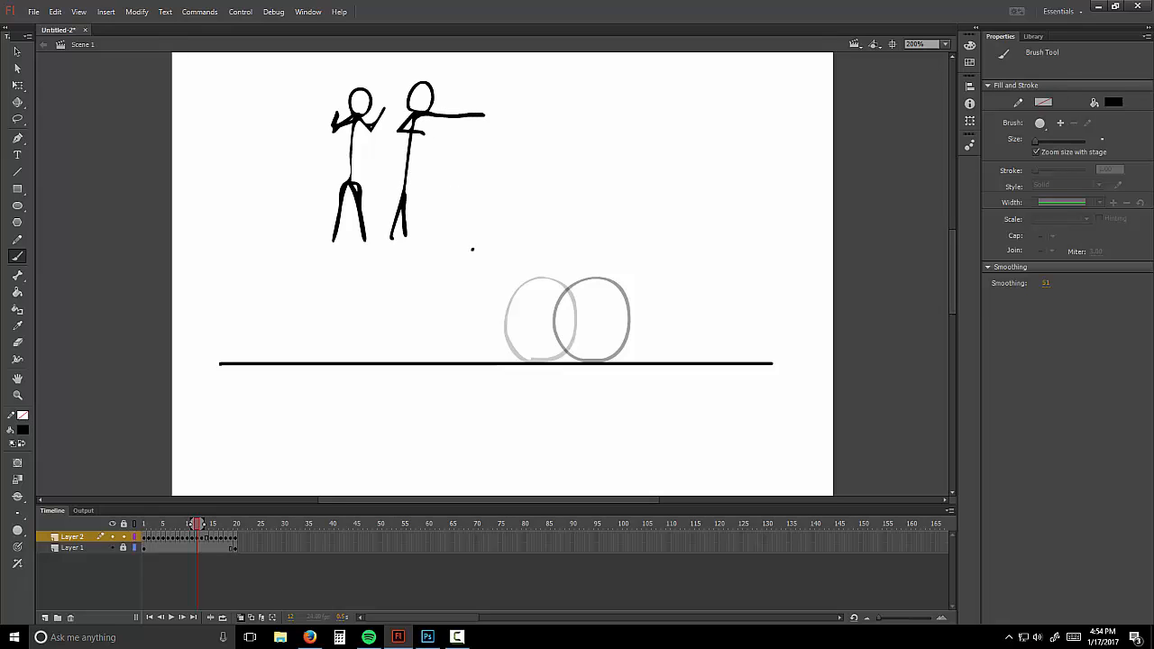
pyautogui.hotkey('ctrl', 'z')
pyautogui.hotkey('ctrl', 'z')
pyautogui.hotkey('ctrl', 'z')
pyautogui.hotkey('ctrl', 'z')
pyautogui.hotkey('ctrl', 'z')
pyautogui.hotkey('ctrl', 'z')
pyautogui.hotkey('ctrl', 'z')
pyautogui.hotkey('ctrl', 'z')
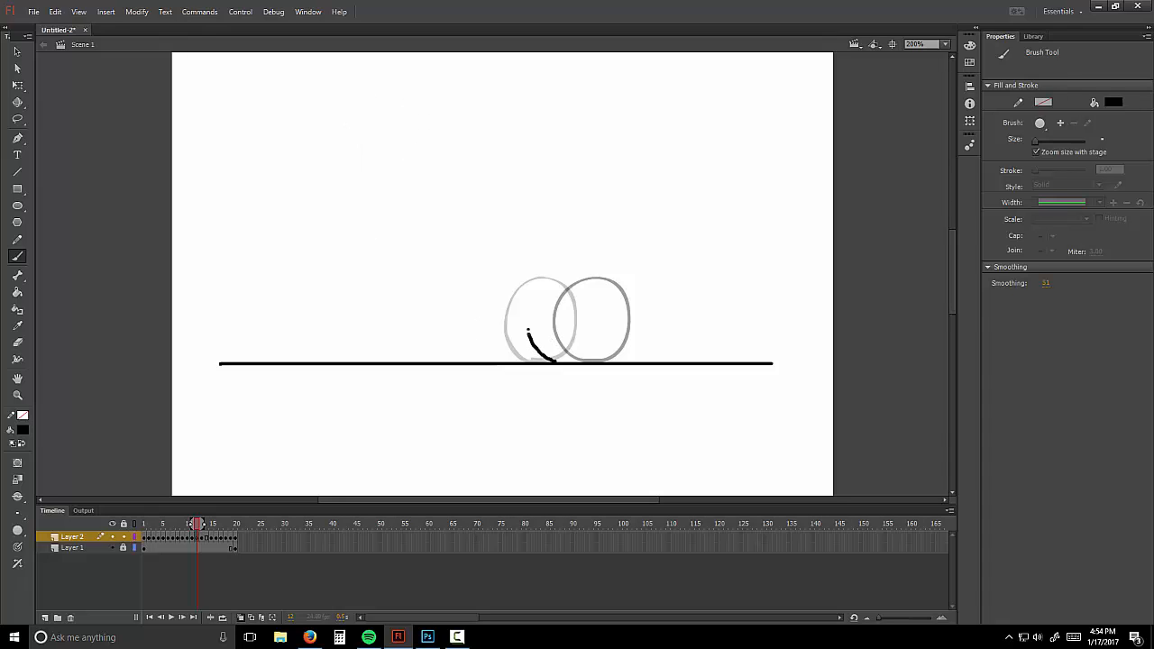
# Step: Draw a ball between the ghost circles and add a blank keyframe at frame 14, comparing frames 14–15
pyautogui.moveTo(528, 331)
pyautogui.mouseDown()
pyautogui.moveTo(556, 278)
pyautogui.moveTo(580, 279)
pyautogui.moveTo(598, 309)
pyautogui.moveTo(556, 363)
pyautogui.mouseUp()
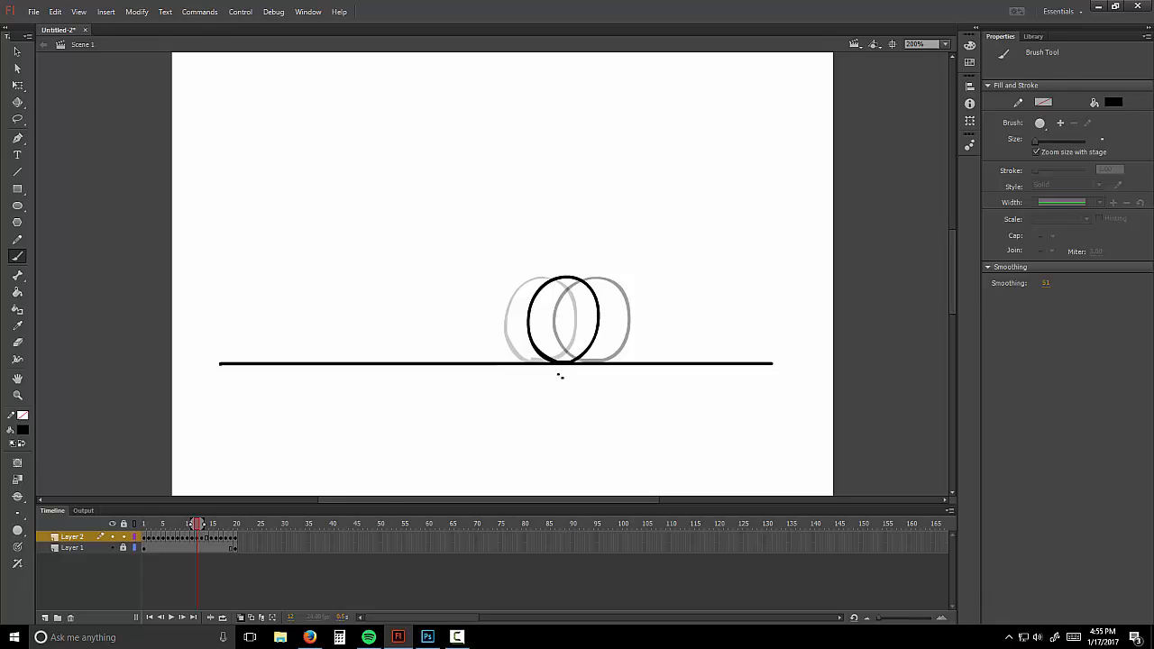
pyautogui.rightClick(207, 539)
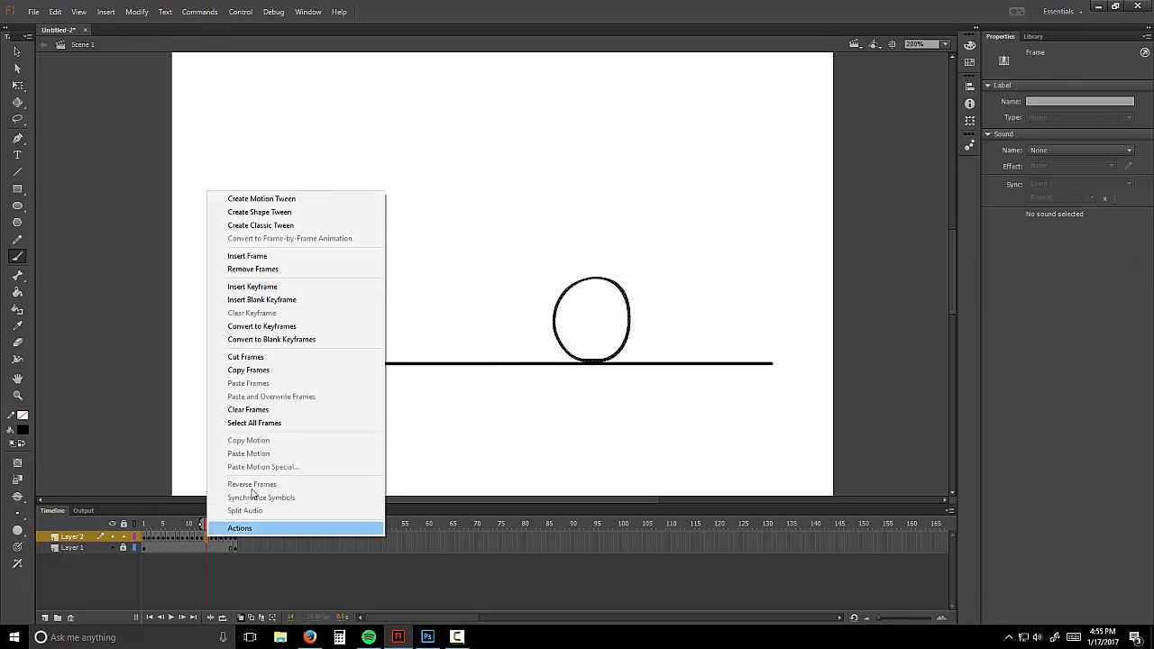
pyautogui.click(297, 299)
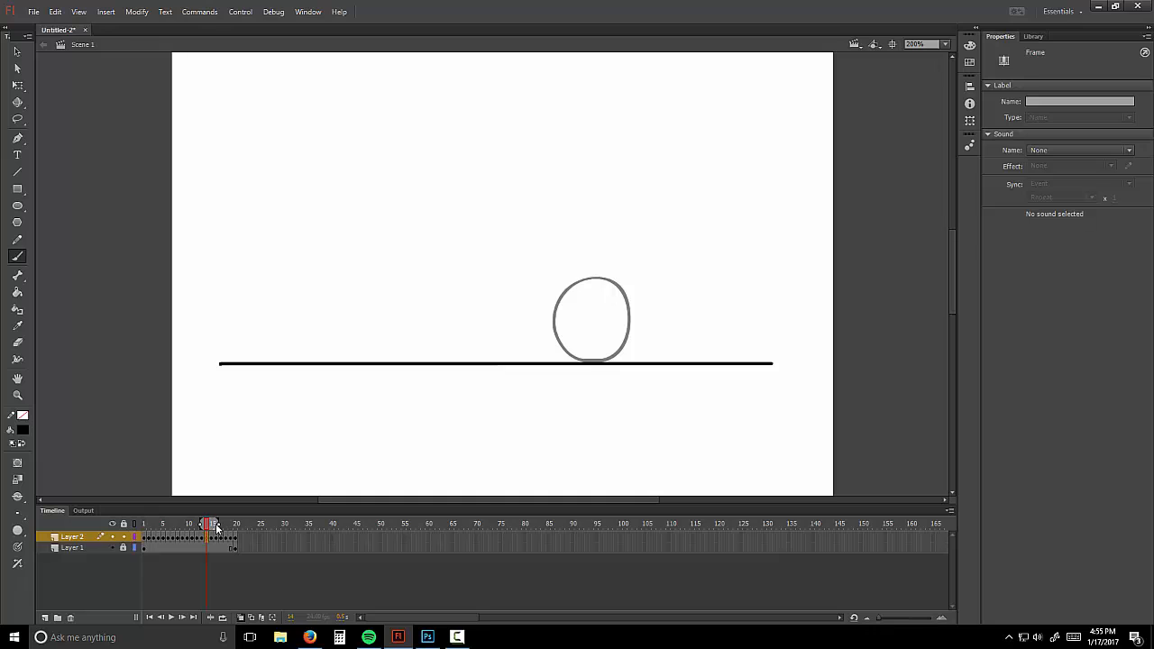
pyautogui.moveTo(210, 527); pyautogui.dragTo(208, 526)
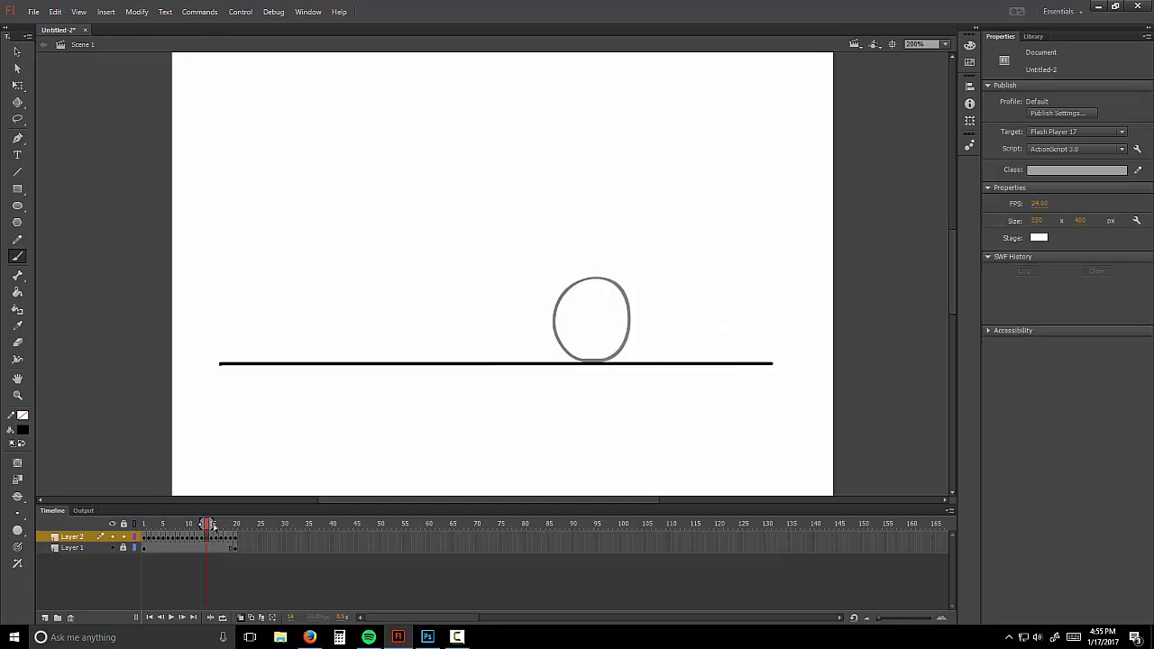
pyautogui.click(212, 527)
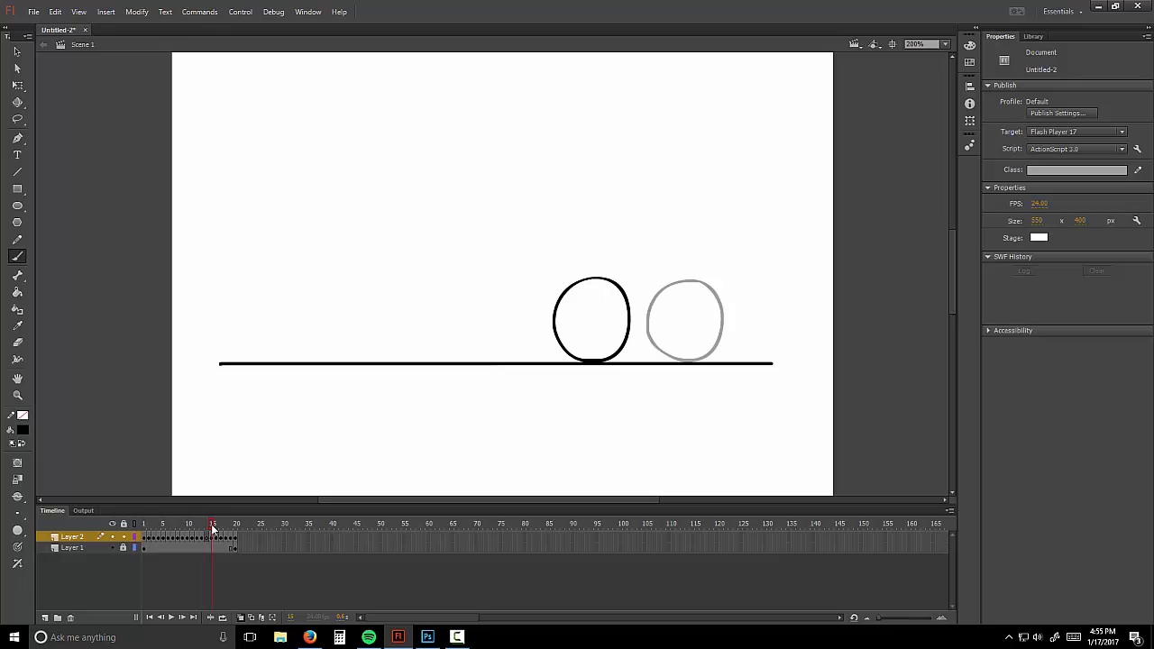
pyautogui.click(241, 618)
pyautogui.moveTo(209, 526); pyautogui.dragTo(208, 526)
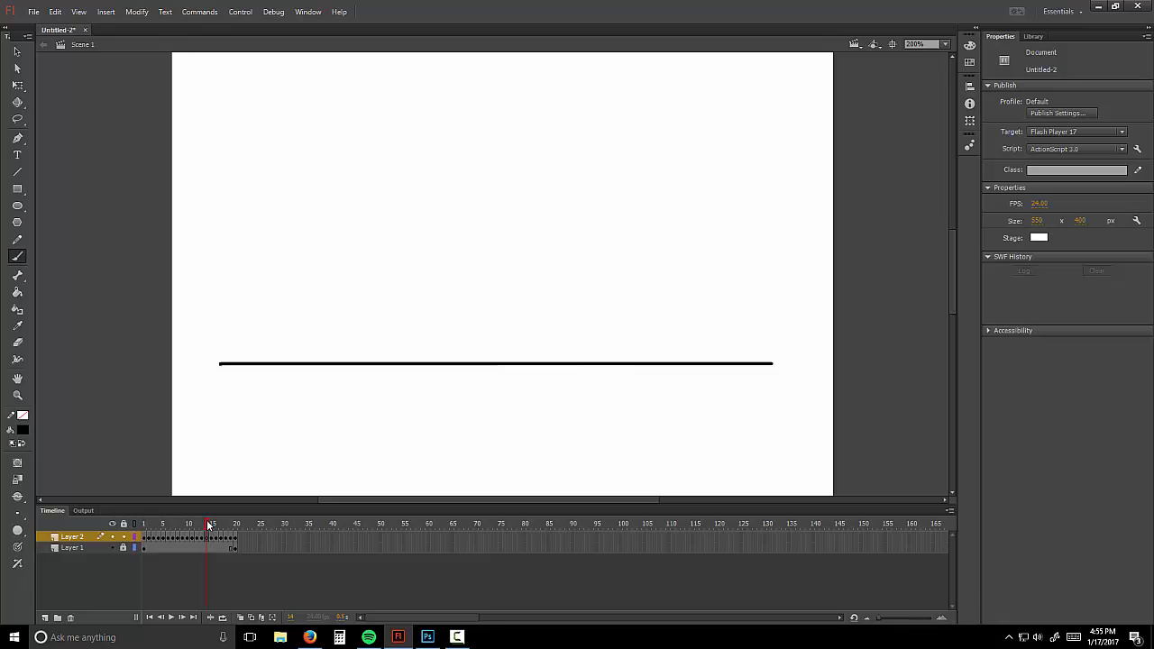
pyautogui.click(240, 619)
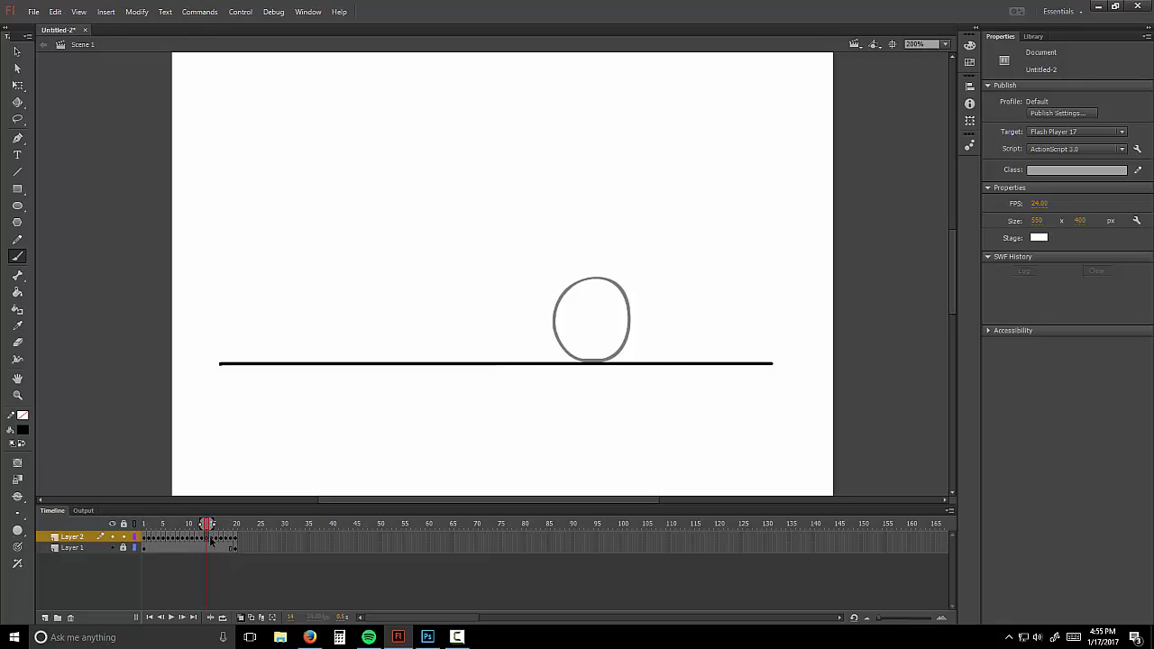
# Step: Add a keyframe at frame 16 and remove the extra frame at 13
pyautogui.rightClick(212, 539)
pyautogui.click(256, 301)
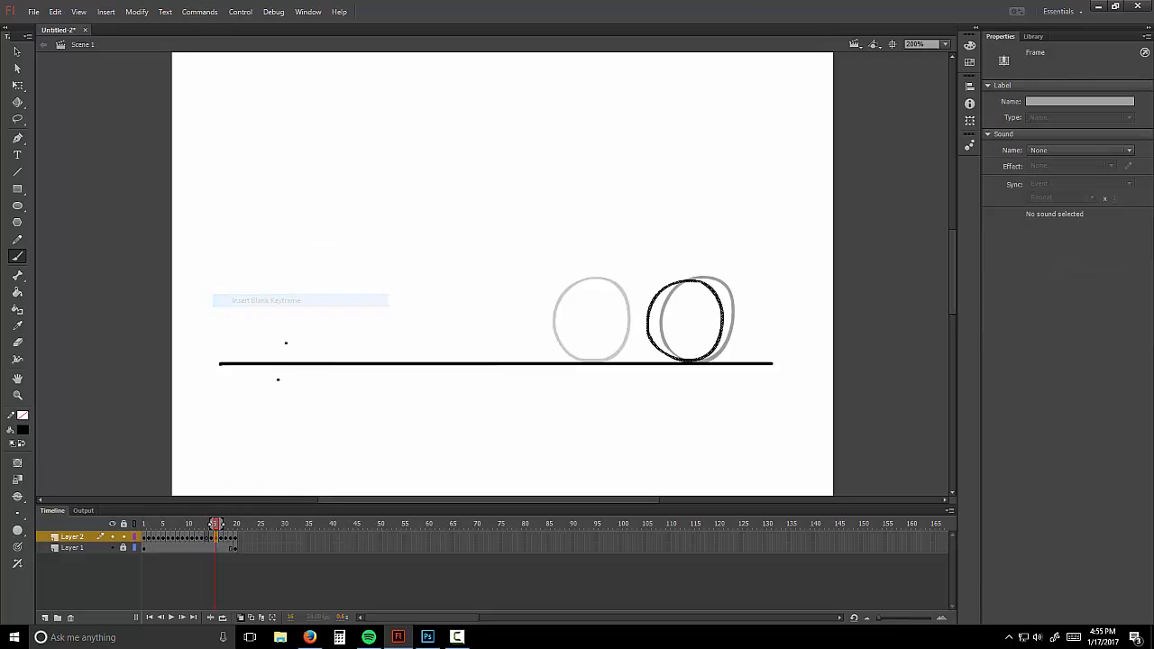
pyautogui.click(242, 618)
pyautogui.moveTo(216, 530); pyautogui.dragTo(203, 527)
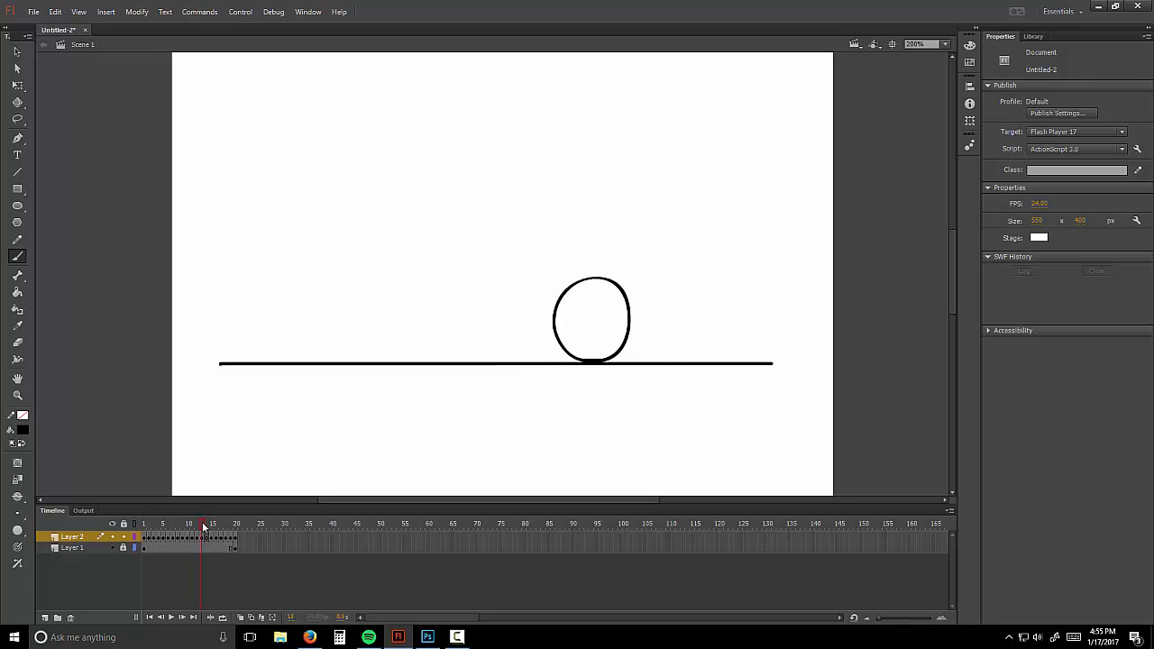
pyautogui.rightClick(204, 539)
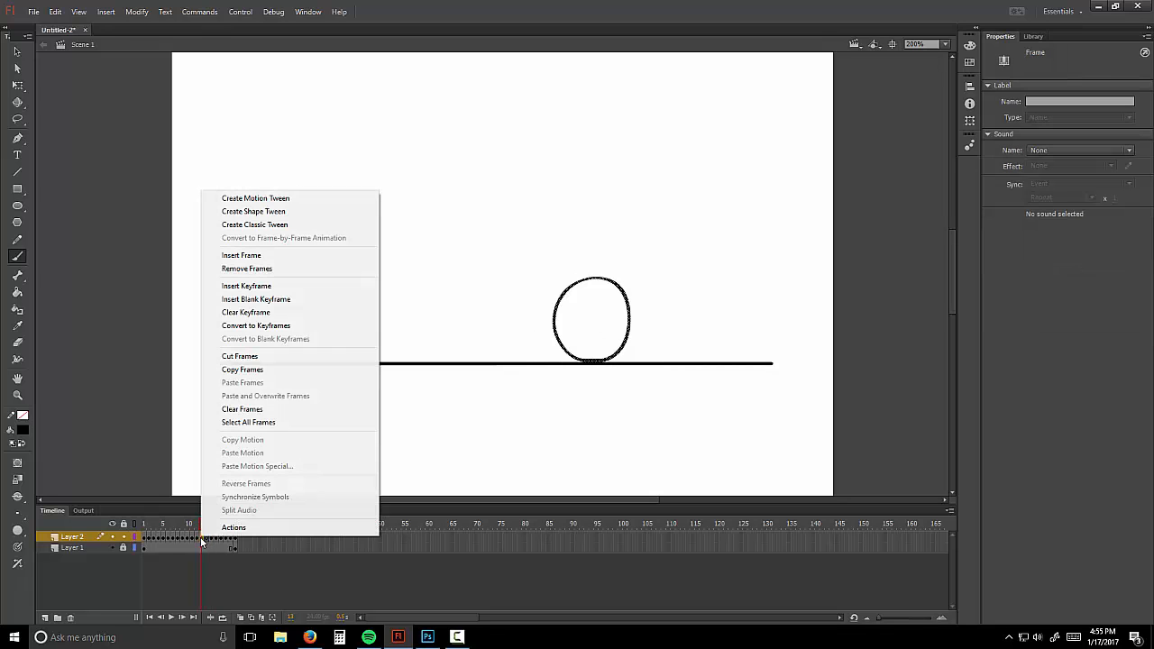
pyautogui.click(272, 269)
pyautogui.moveTo(202, 526)
pyautogui.mouseDown()
pyautogui.moveTo(222, 525)
pyautogui.moveTo(193, 524)
pyautogui.moveTo(204, 524)
pyautogui.mouseUp()
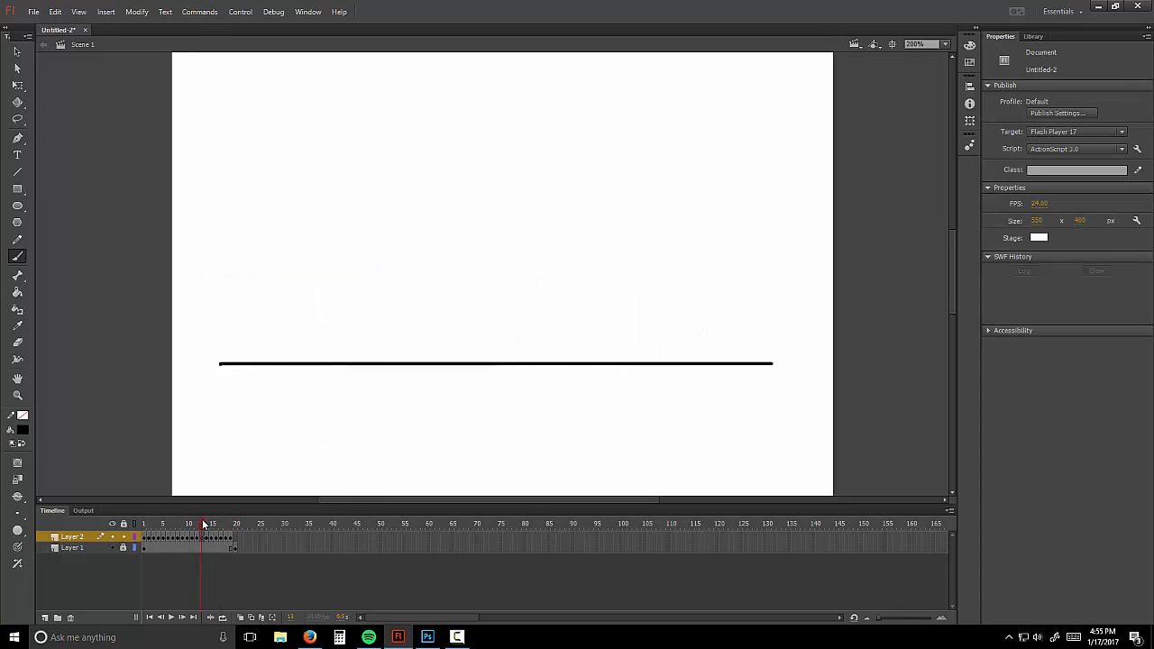
# Step: Draw a closed oval ball using the onion-skin ghosts as guides
pyautogui.click(241, 618)
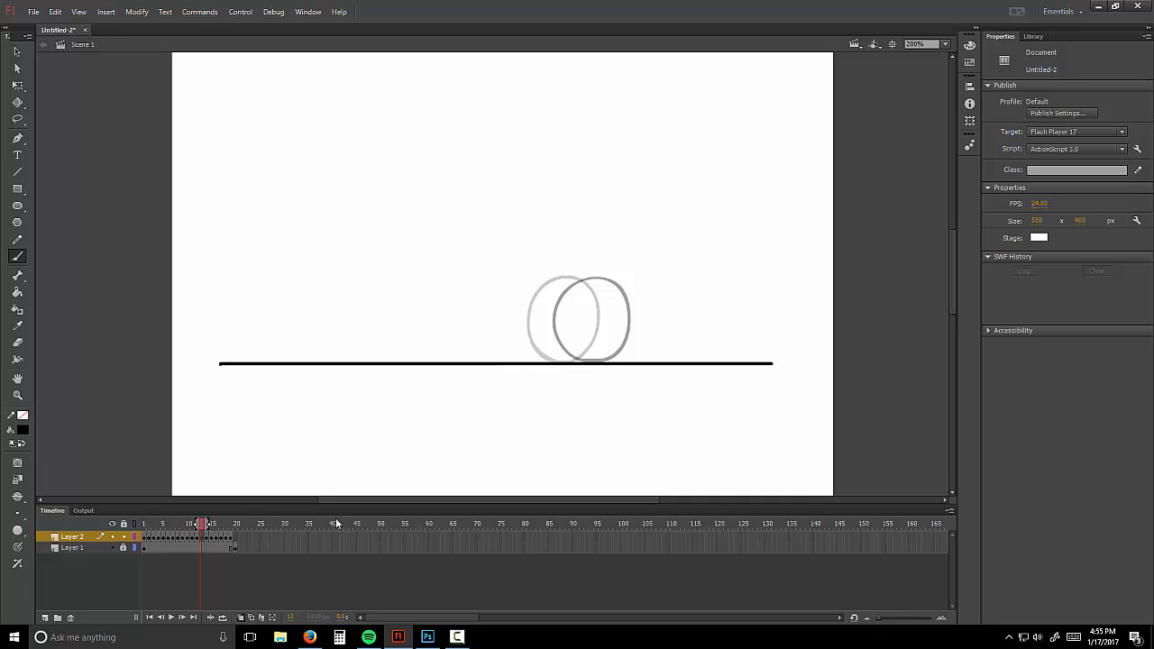
pyautogui.moveTo(541, 323)
pyautogui.mouseDown()
pyautogui.moveTo(572, 278)
pyautogui.moveTo(597, 284)
pyautogui.moveTo(605, 327)
pyautogui.moveTo(571, 361)
pyautogui.mouseUp()
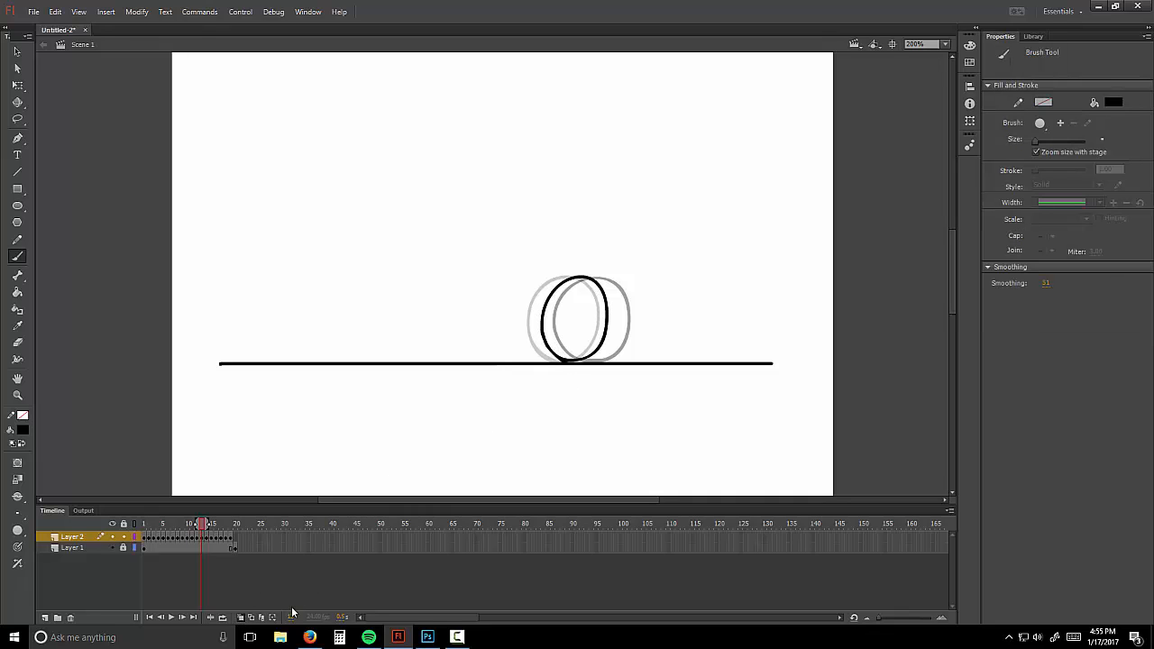
pyautogui.click(241, 618)
# Step: Add a blank keyframe at frame 20 and draw the ball at the line's right end
pyautogui.moveTo(203, 525); pyautogui.dragTo(235, 525)
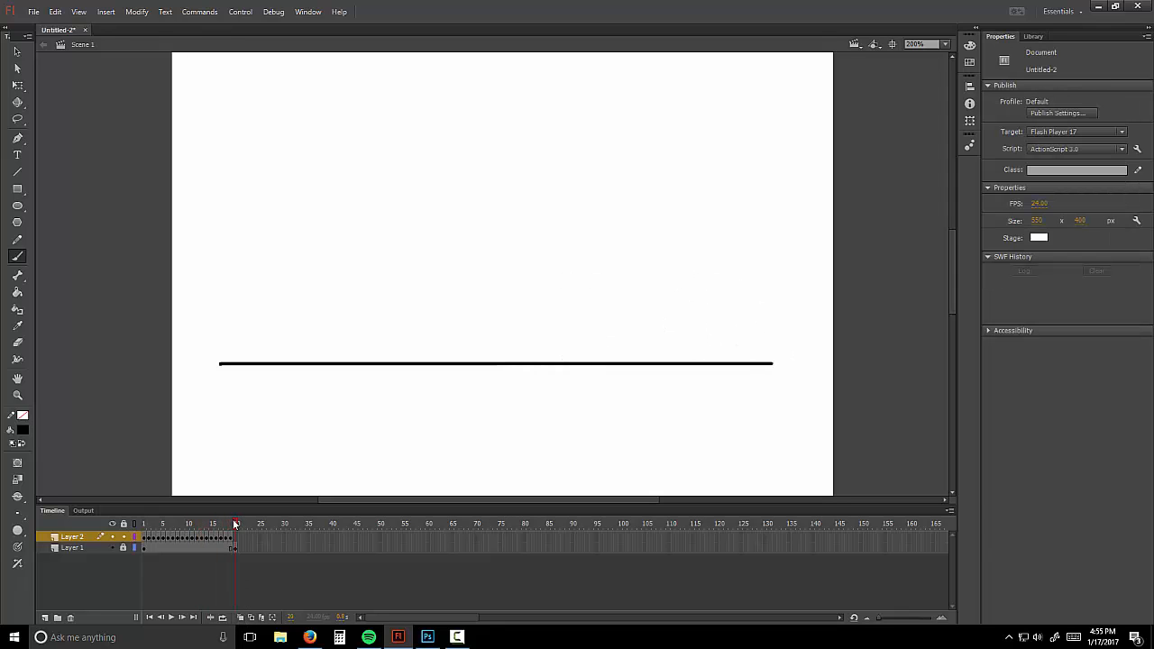
pyautogui.rightClick(235, 537)
pyautogui.click(298, 301)
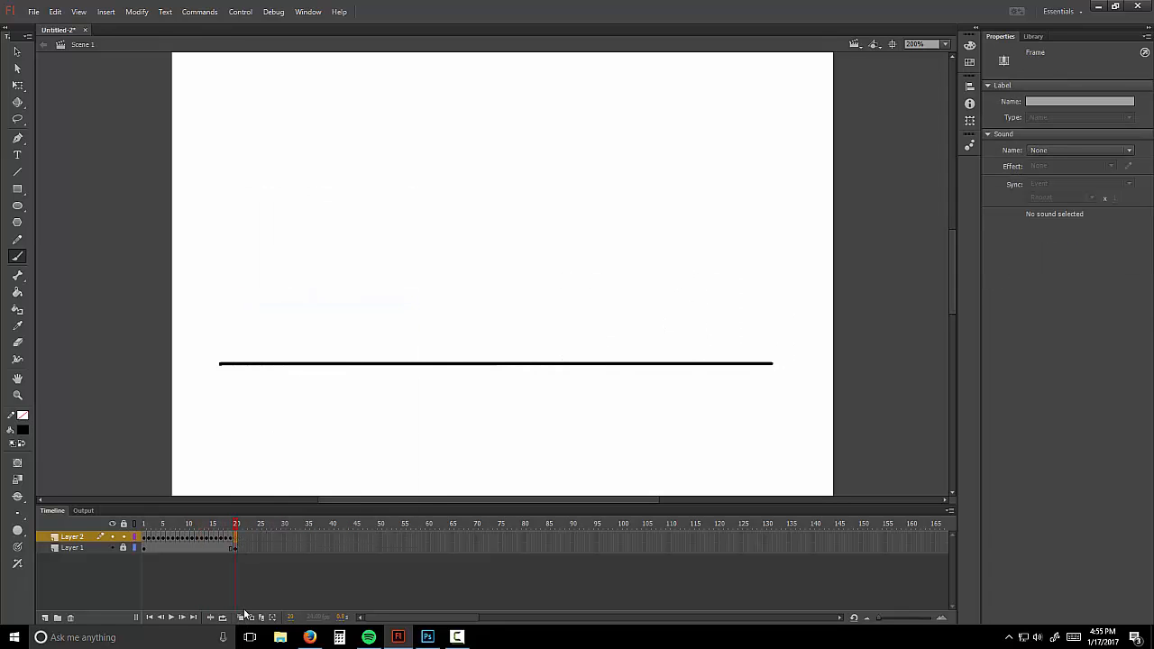
pyautogui.click(242, 617)
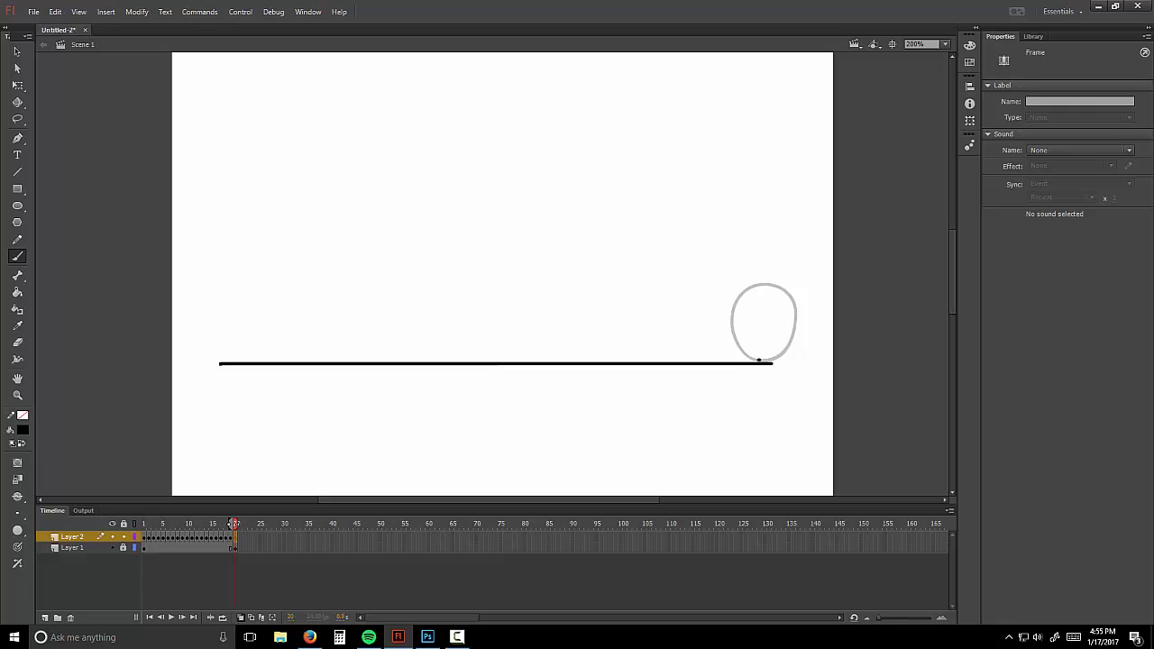
pyautogui.moveTo(740, 311)
pyautogui.mouseDown()
pyautogui.moveTo(774, 287)
pyautogui.moveTo(792, 291)
pyautogui.moveTo(802, 345)
pyautogui.moveTo(762, 363)
pyautogui.mouseUp()
pyautogui.click(240, 618)
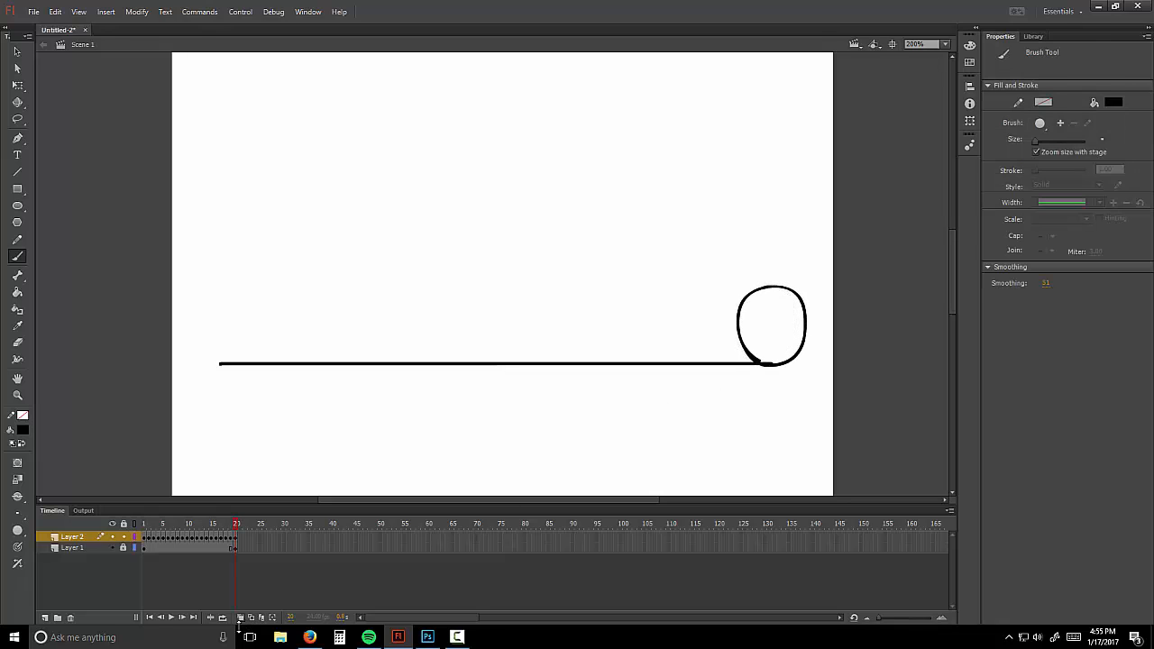
pyautogui.click(150, 617)
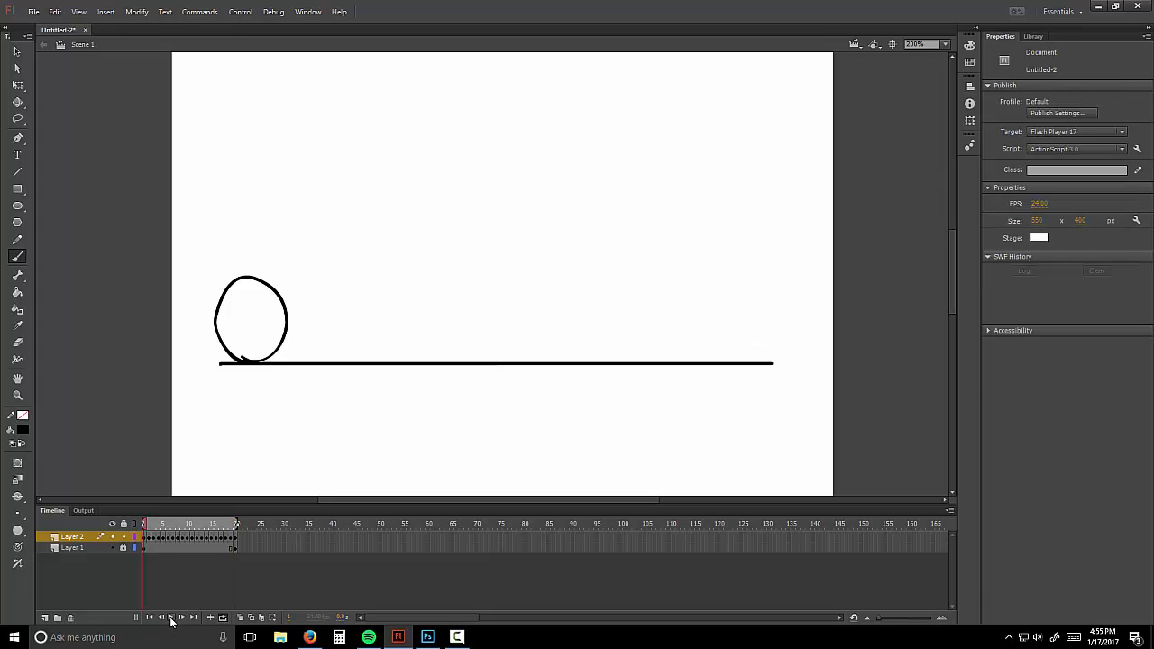
pyautogui.click(171, 617)
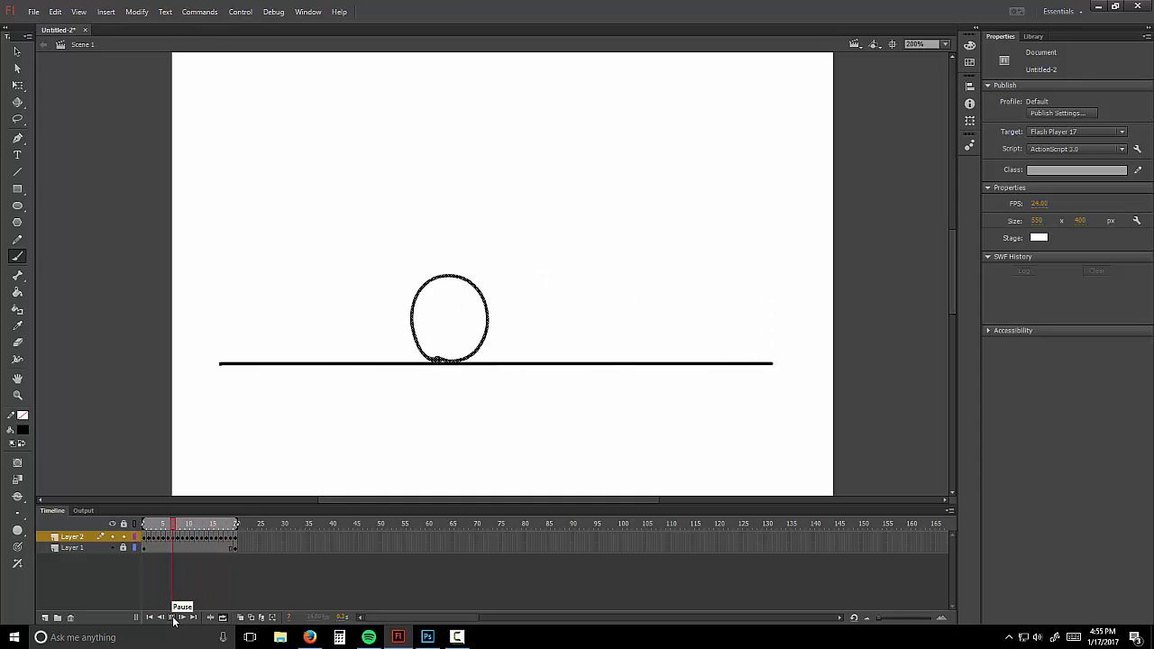
pyautogui.click(172, 617)
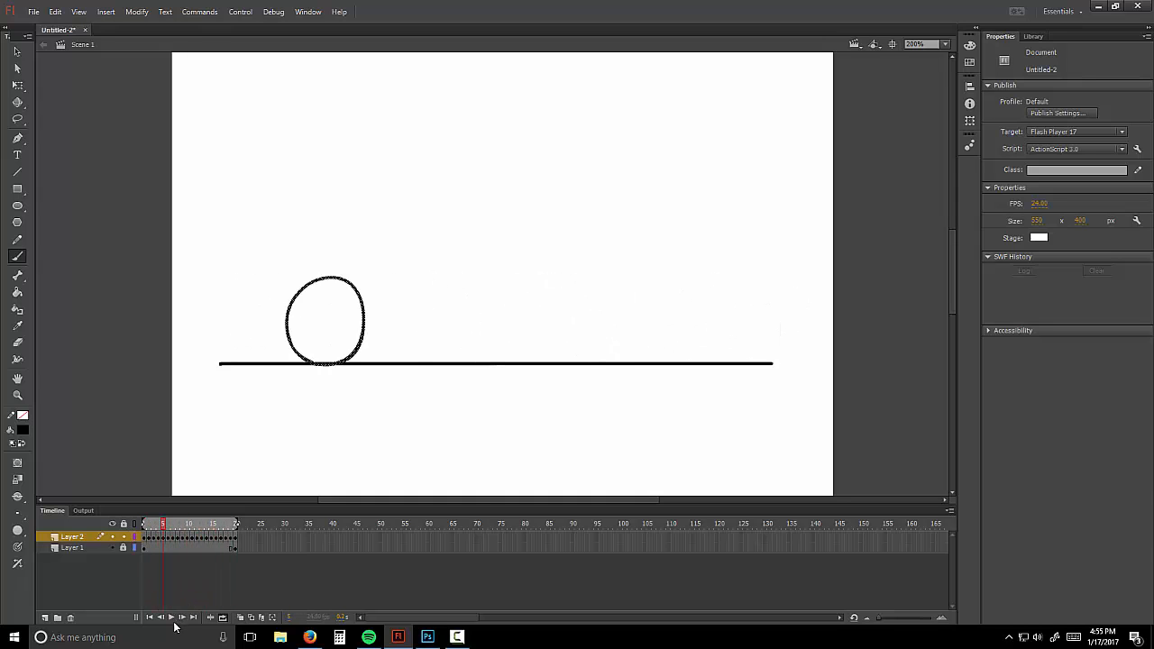
pyautogui.moveTo(249, 538); pyautogui.dragTo(149, 538)
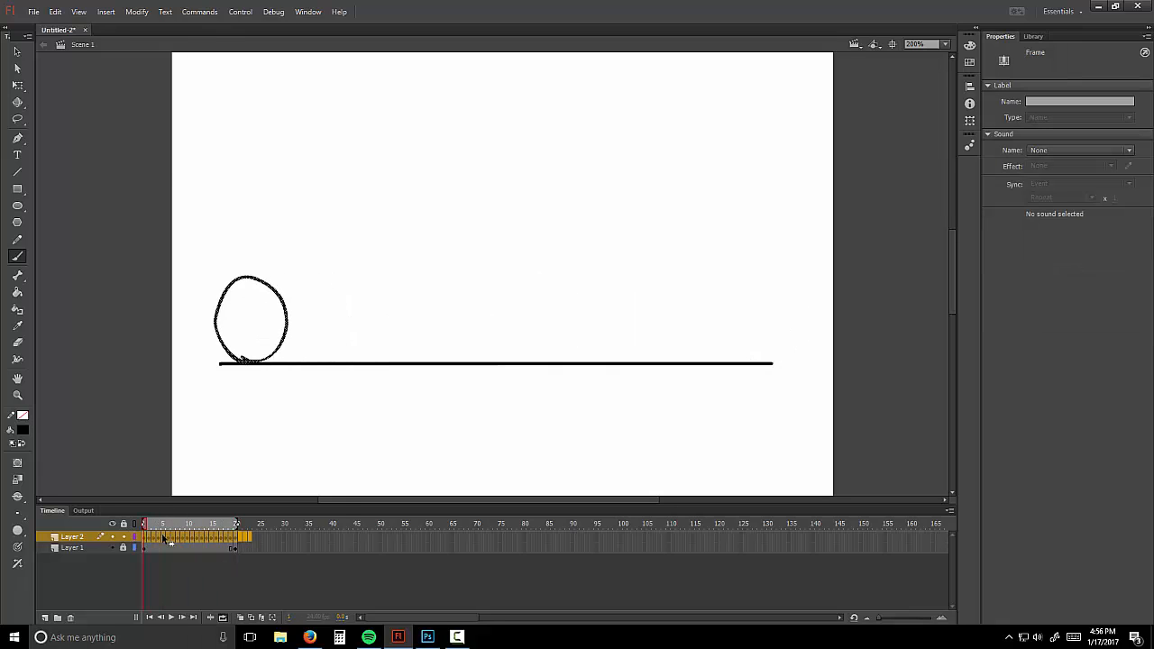
# Step: Delete Layer 2's ball frames and brush a waving stick figure in a blank keyframe at frame 1
pyautogui.rightClick(165, 537)
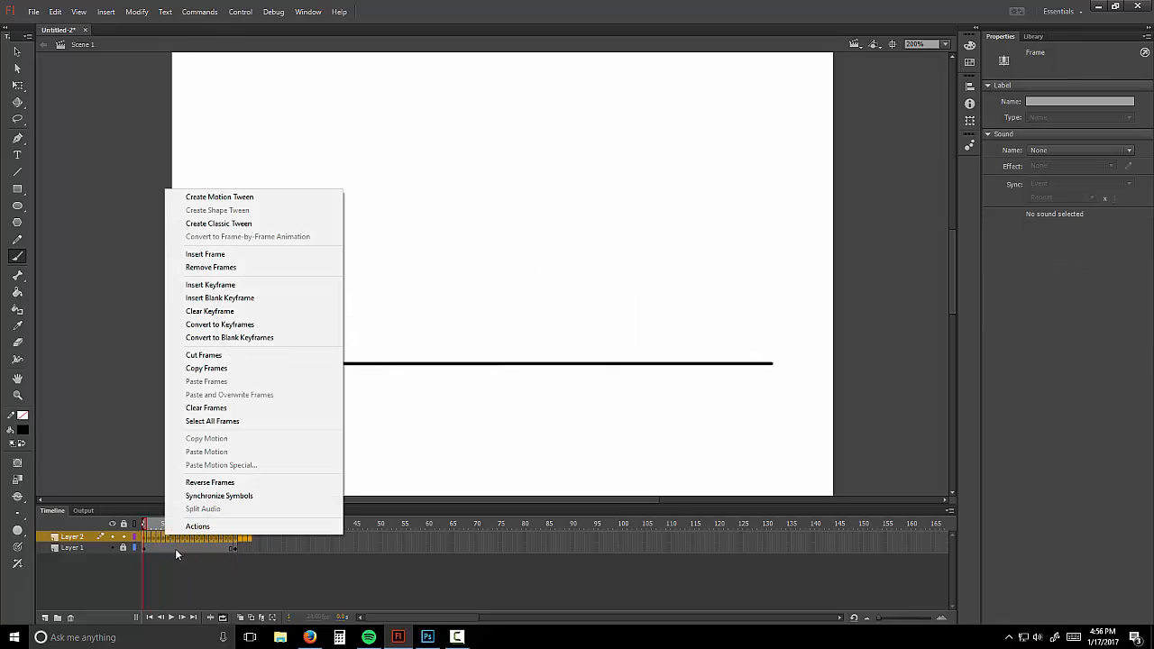
pyautogui.click(239, 269)
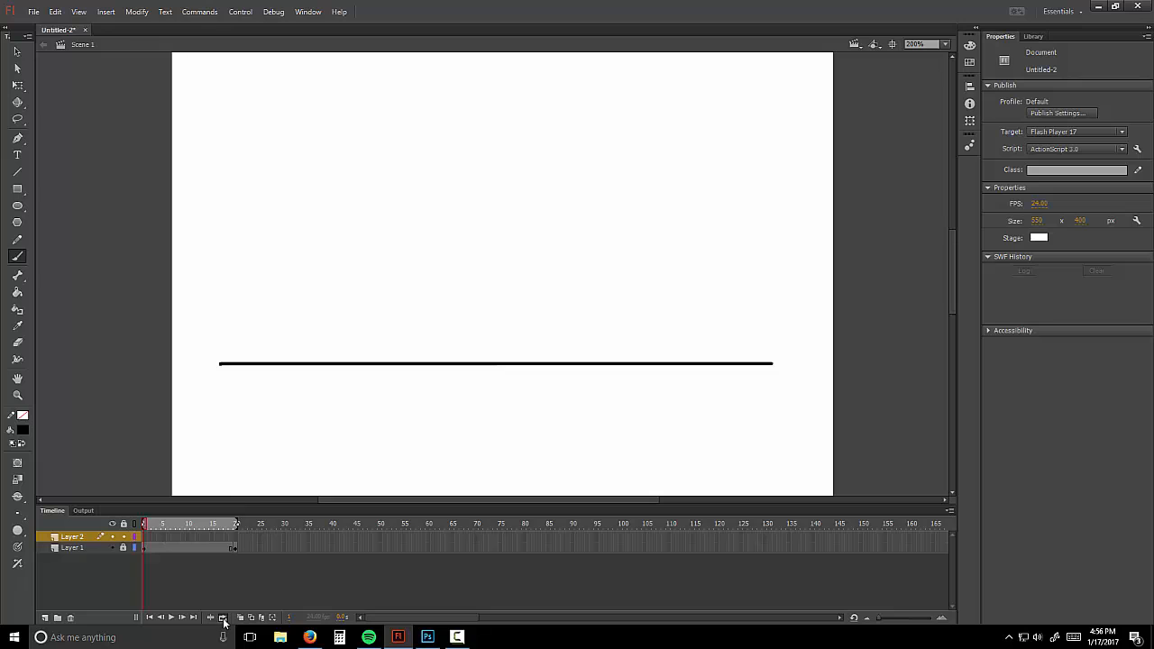
pyautogui.rightClick(146, 539)
pyautogui.click(221, 298)
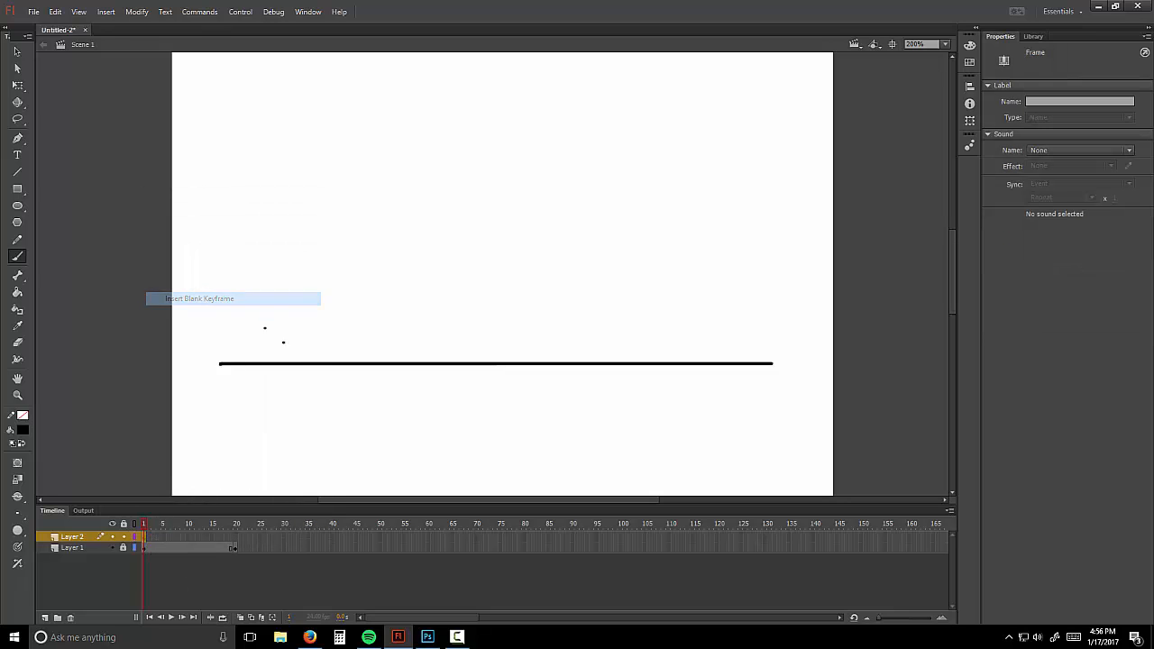
pyautogui.moveTo(301, 323); pyautogui.dragTo(319, 364)
pyautogui.moveTo(307, 302)
pyautogui.mouseDown()
pyautogui.moveTo(305, 232)
pyautogui.moveTo(306, 261)
pyautogui.moveTo(334, 214)
pyautogui.moveTo(316, 222)
pyautogui.moveTo(320, 200)
pyautogui.mouseUp()
# Step: Add a blank keyframe at frame 5 and draw the pointing pose over the onion-skin ghost
pyautogui.rightClick(163, 541)
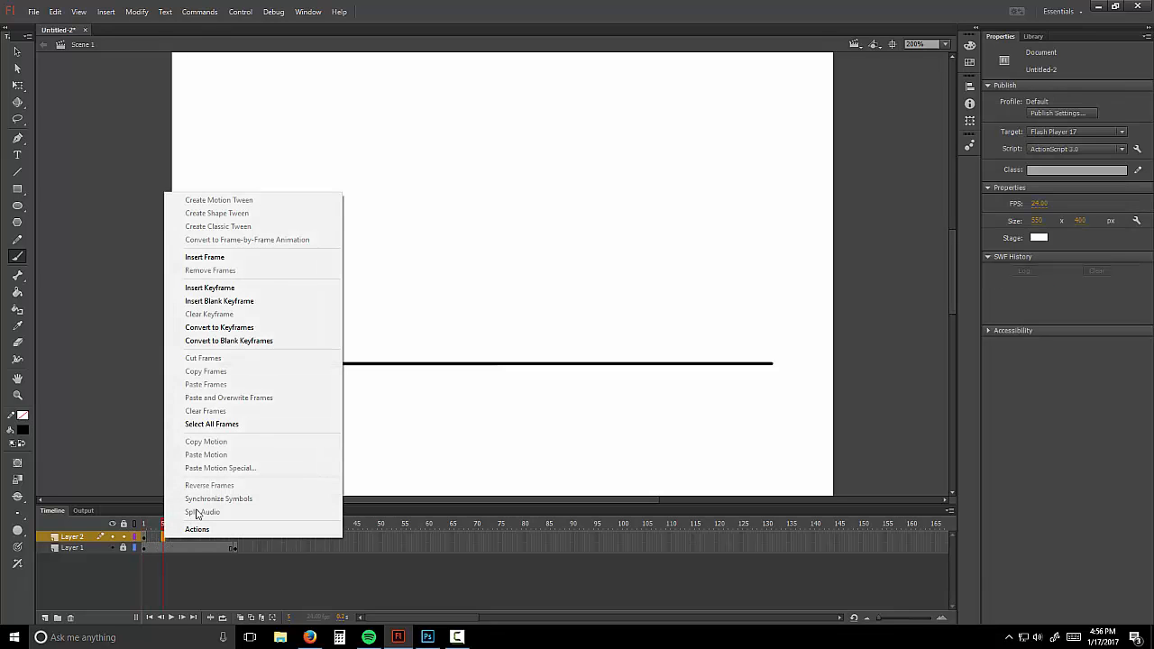
pyautogui.click(316, 301)
pyautogui.click(241, 619)
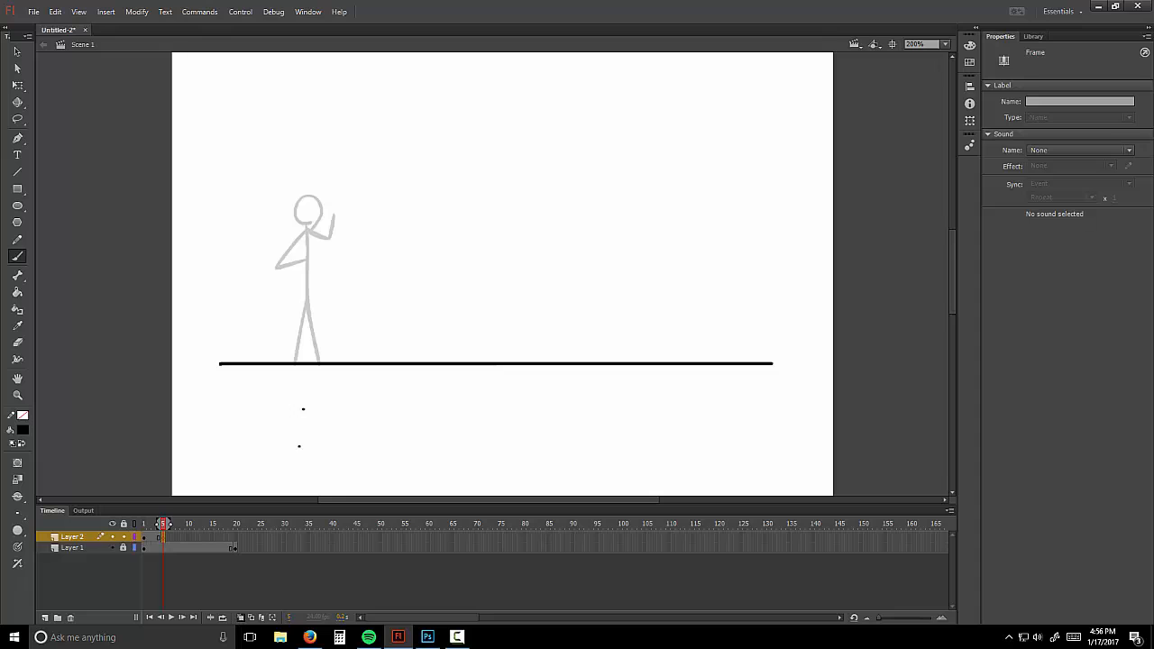
pyautogui.moveTo(296, 352)
pyautogui.mouseDown()
pyautogui.moveTo(322, 290)
pyautogui.moveTo(321, 363)
pyautogui.moveTo(348, 218)
pyautogui.moveTo(406, 225)
pyautogui.moveTo(360, 191)
pyautogui.moveTo(339, 232)
pyautogui.moveTo(371, 214)
pyautogui.mouseUp()
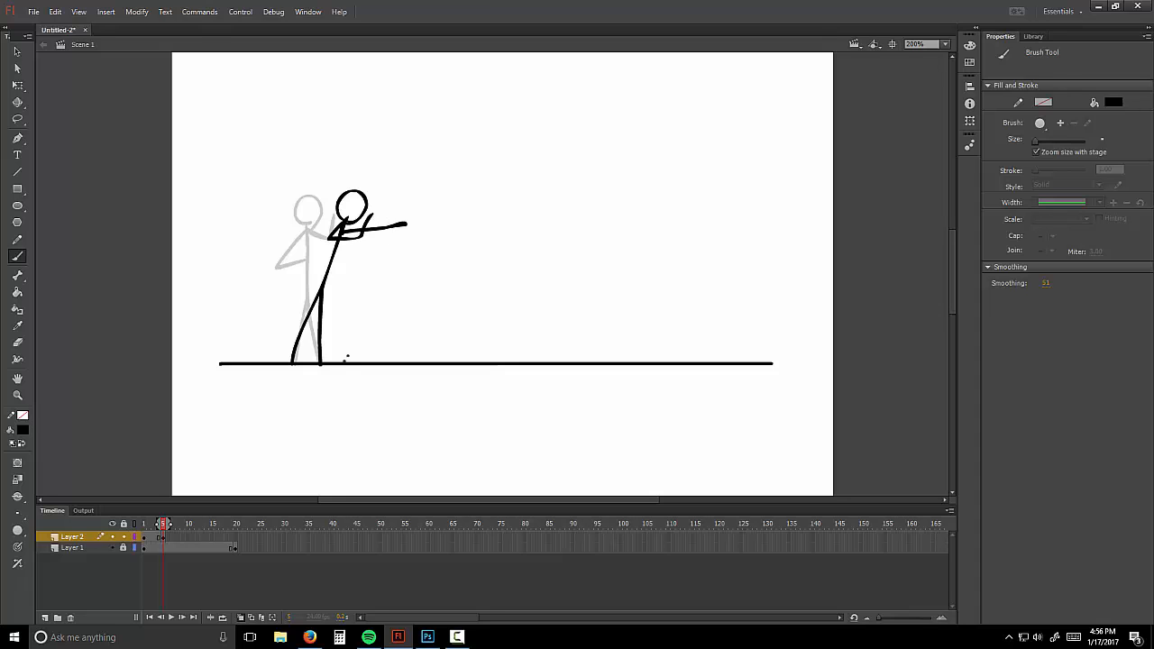
pyautogui.moveTo(164, 526); pyautogui.dragTo(158, 528)
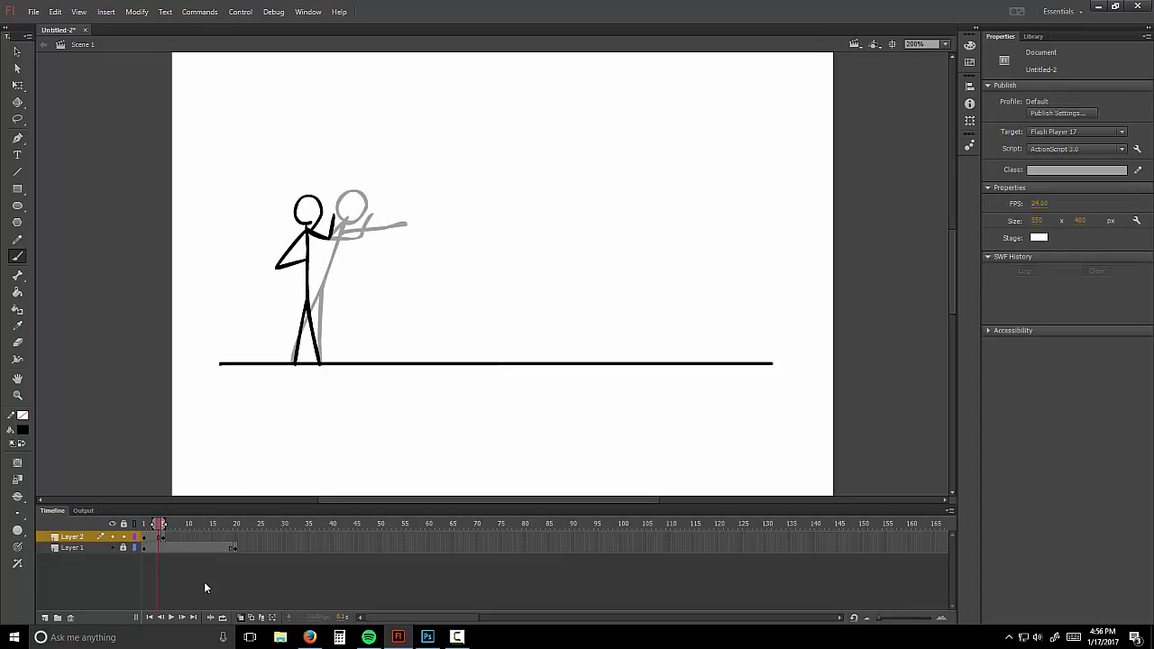
pyautogui.click(241, 619)
# Step: Delete Layer 1's extra ground-line frames, then play the animation and stop on frame 2
pyautogui.moveTo(244, 549); pyautogui.dragTo(168, 545)
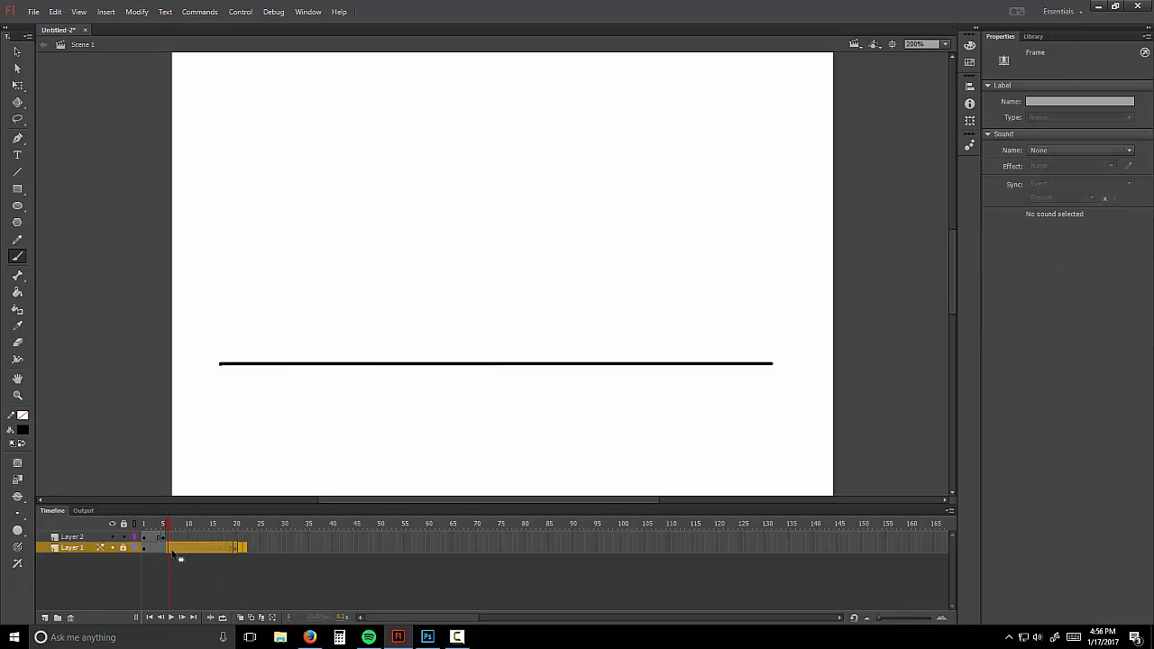
pyautogui.rightClick(174, 545)
pyautogui.click(247, 278)
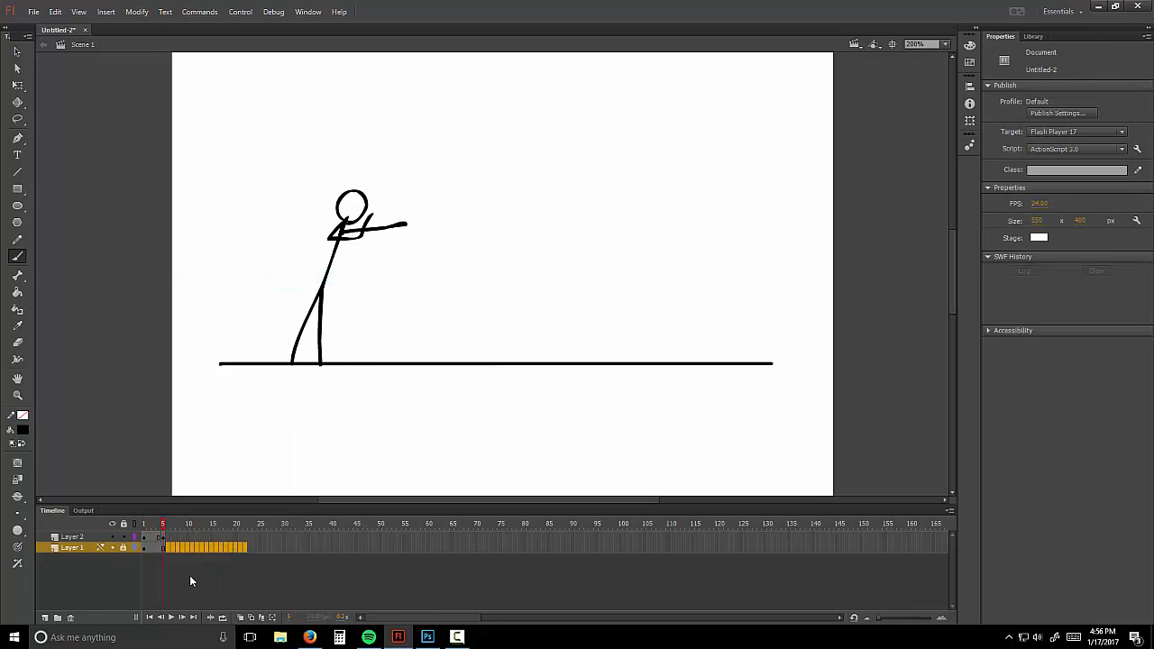
pyautogui.click(171, 618)
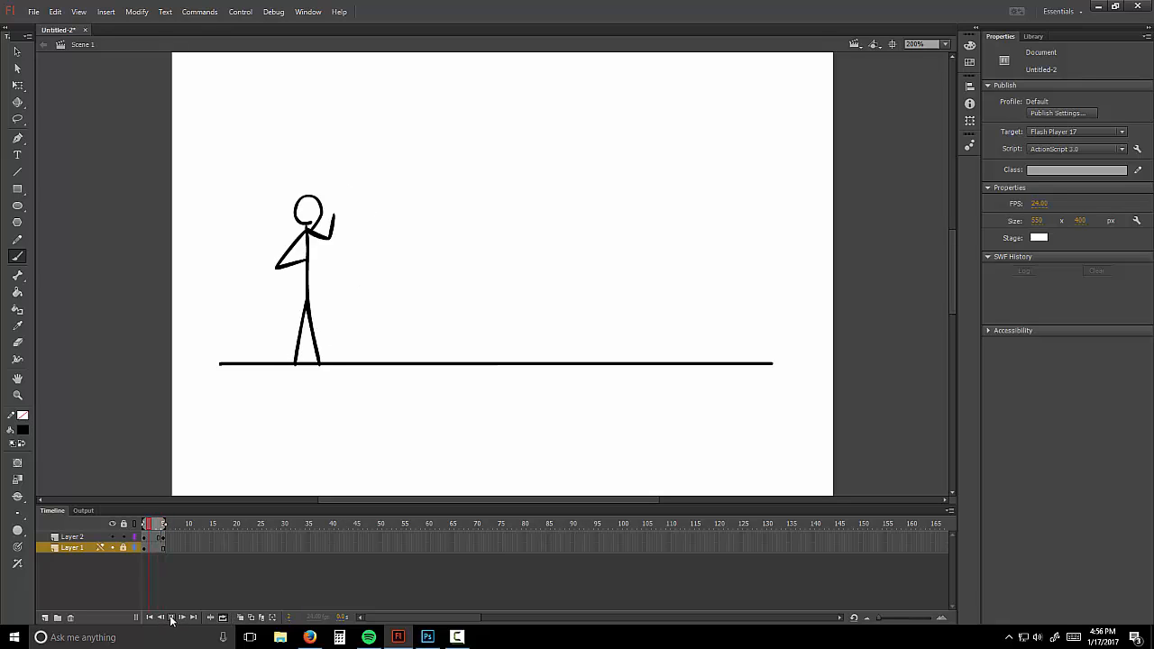
pyautogui.click(151, 524)
# Step: Draw a striding pose with arms stretched out in a blank keyframe at frame 3, using onion skin
pyautogui.rightClick(155, 537)
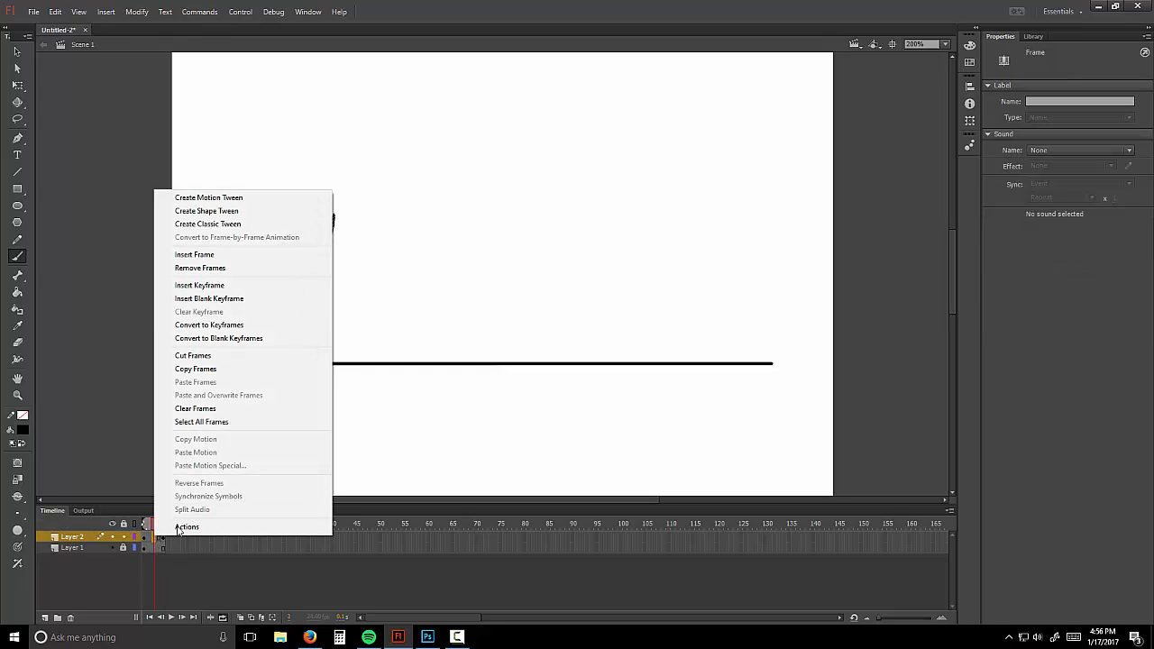
pyautogui.click(232, 299)
pyautogui.click(240, 619)
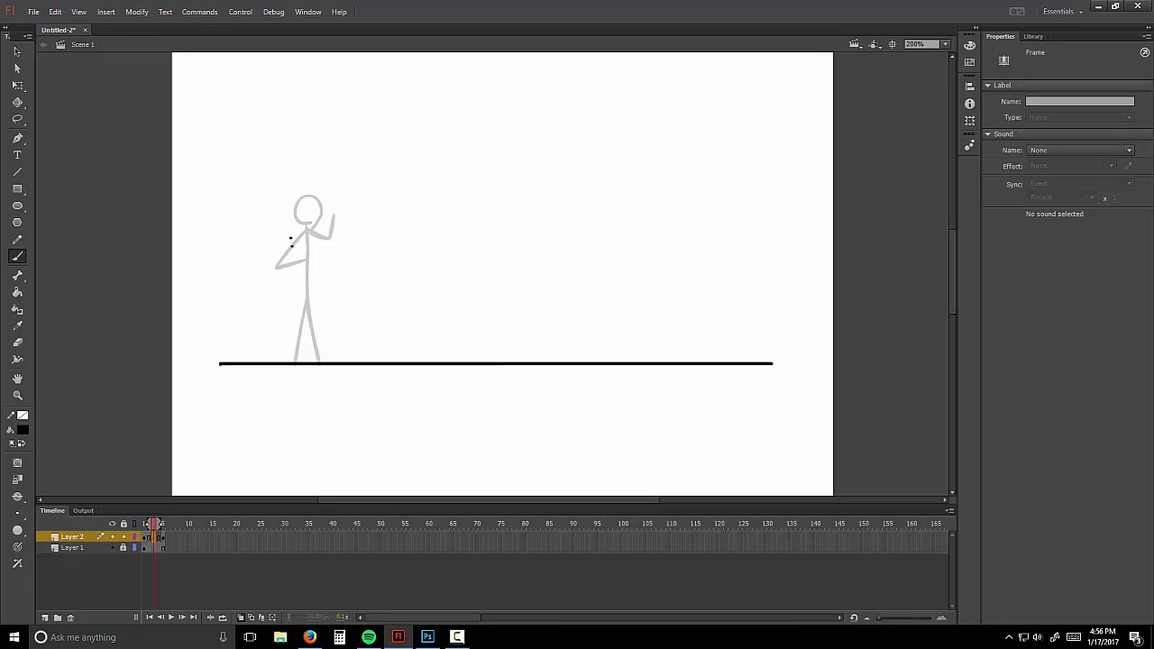
pyautogui.moveTo(292, 229)
pyautogui.mouseDown()
pyautogui.moveTo(309, 204)
pyautogui.moveTo(293, 229)
pyautogui.moveTo(300, 312)
pyautogui.moveTo(279, 359)
pyautogui.mouseUp()
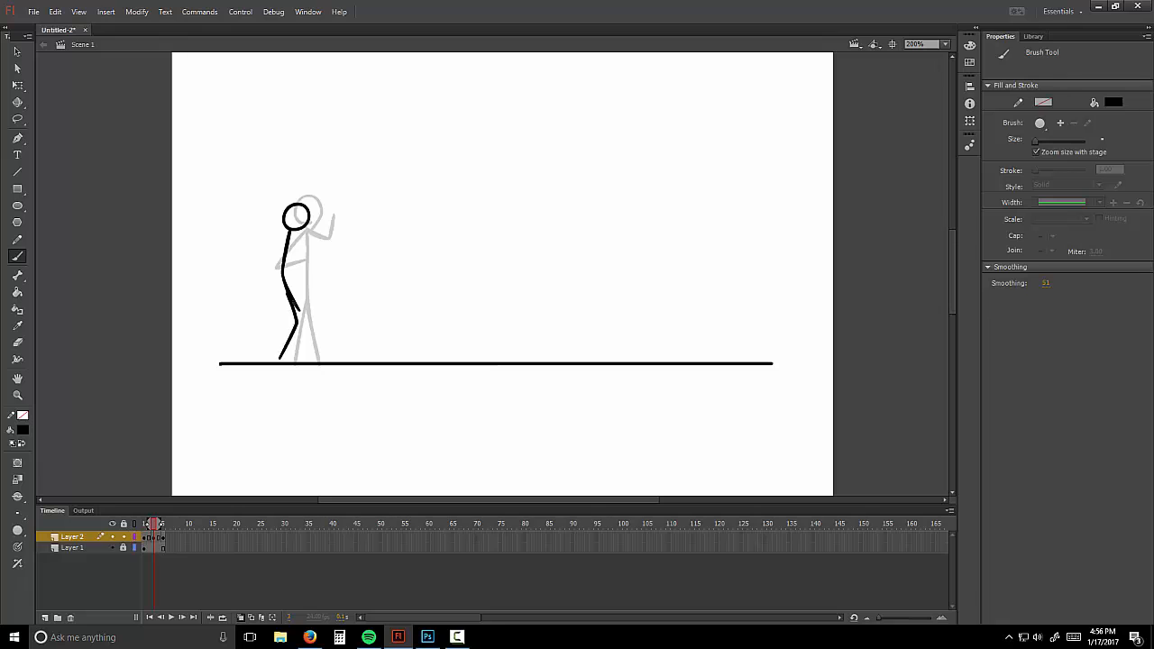
pyautogui.moveTo(294, 303); pyautogui.dragTo(325, 353)
pyautogui.moveTo(285, 232)
pyautogui.mouseDown()
pyautogui.moveTo(256, 243)
pyautogui.moveTo(282, 249)
pyautogui.moveTo(346, 219)
pyautogui.mouseUp()
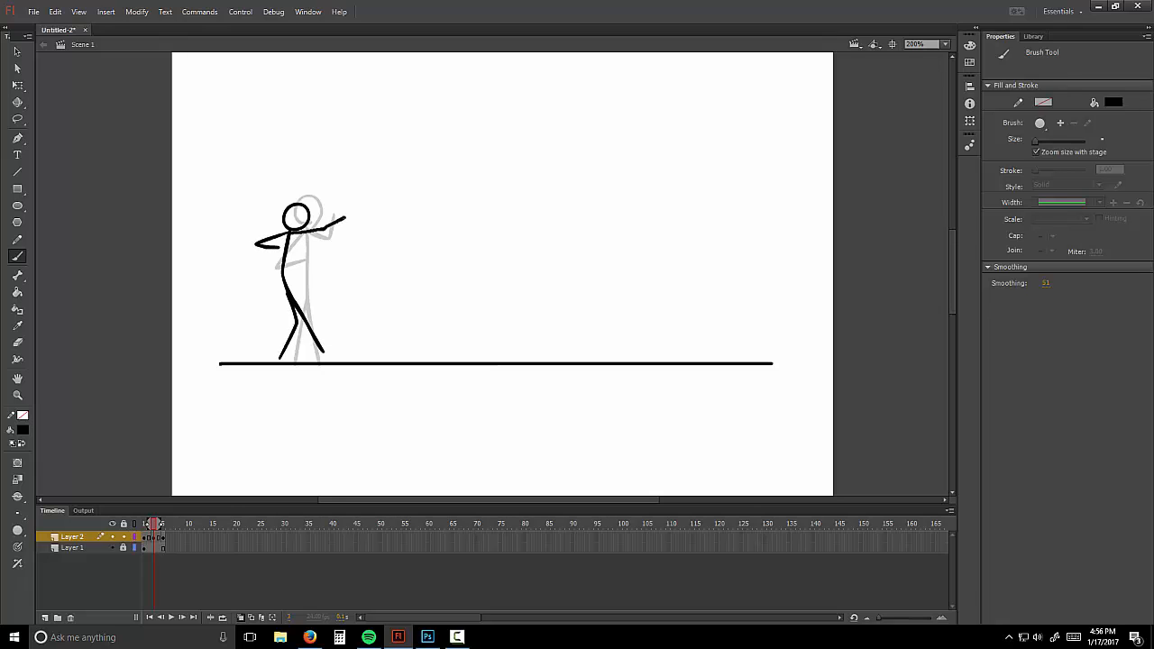
pyautogui.click(241, 617)
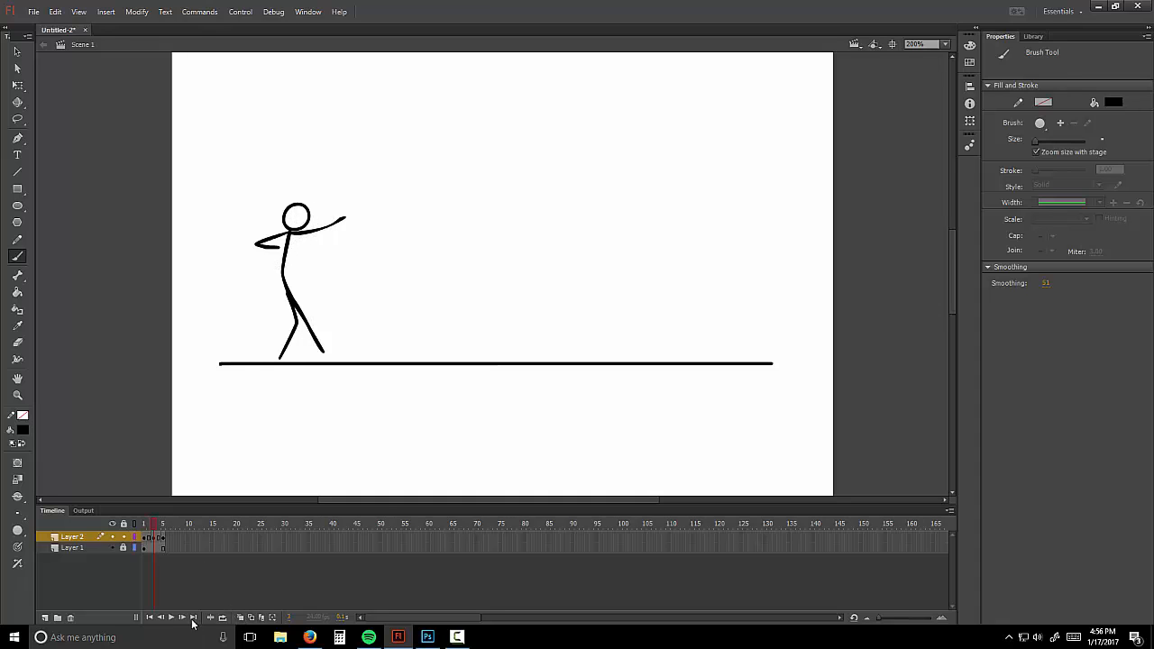
# Step: Preview the animation looping from frame 1, then stop it
pyautogui.click(150, 618)
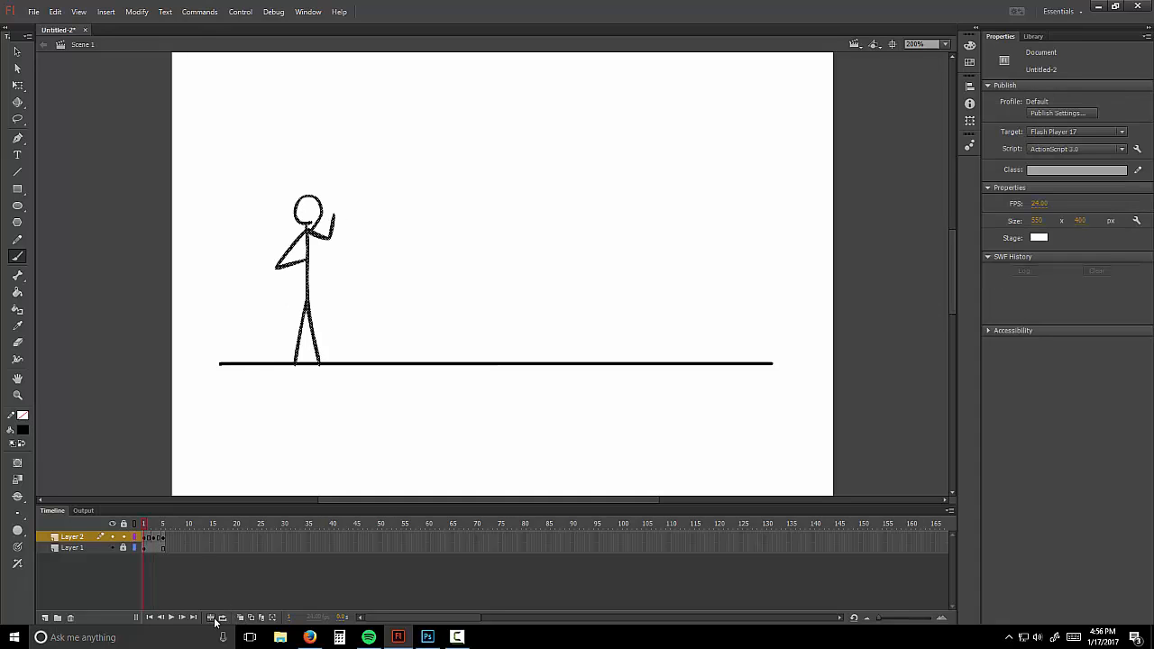
pyautogui.click(210, 619)
pyautogui.click(170, 619)
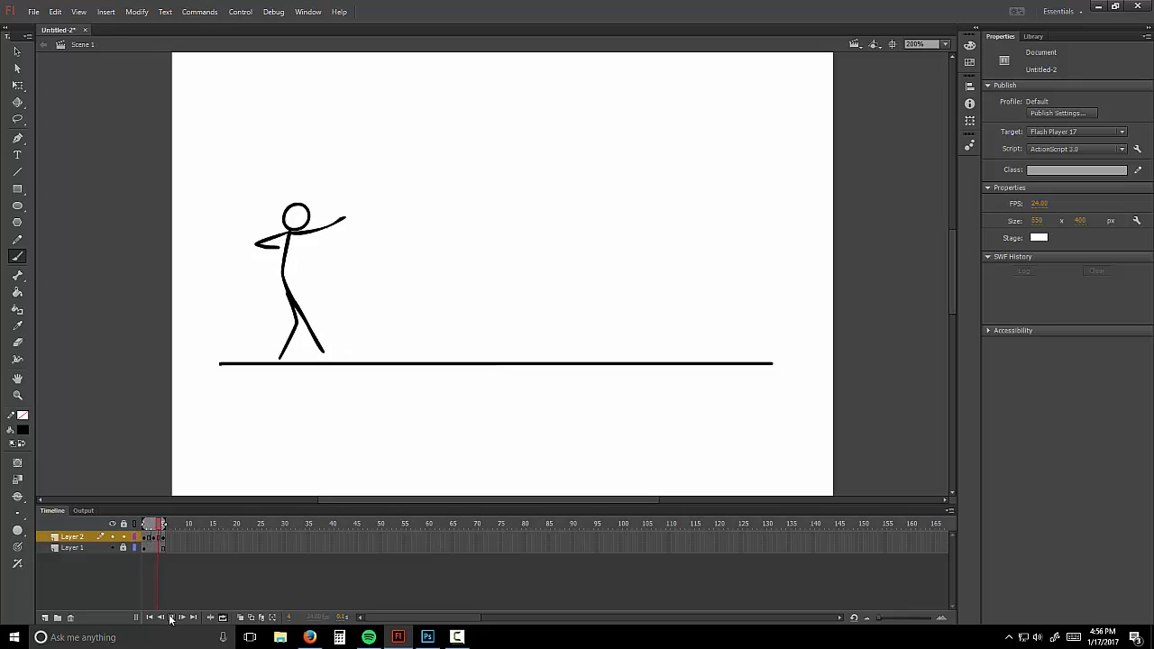
pyautogui.click(170, 619)
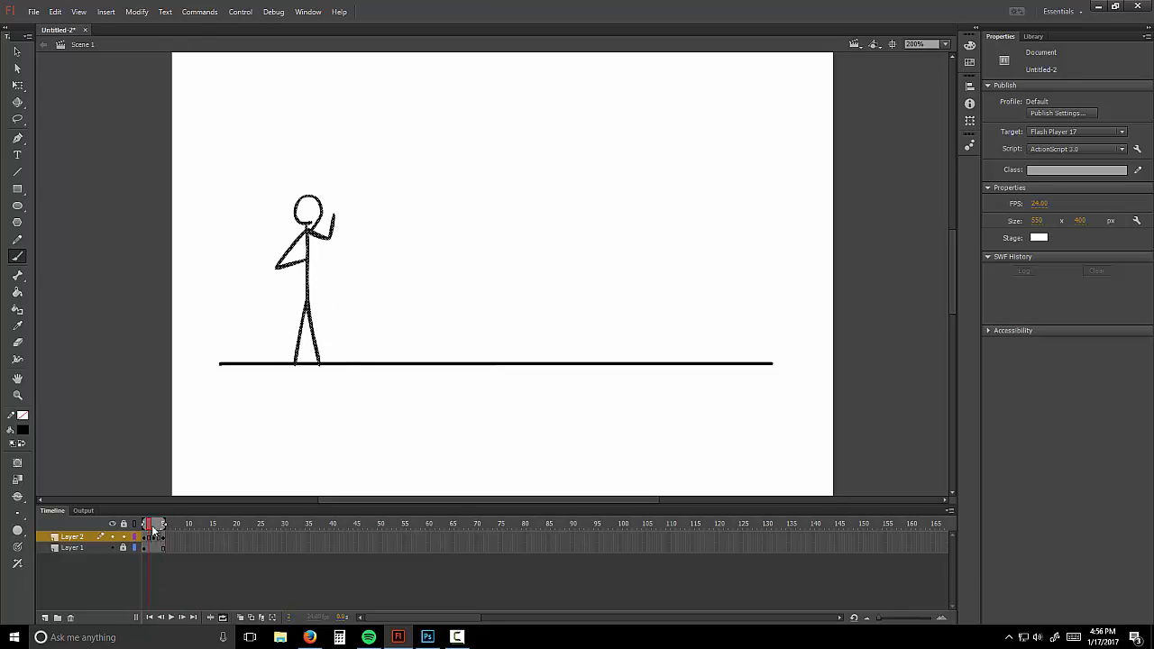
# Step: Move the pointing pose keyframe to frame 7, replay, and add a blank keyframe at frame 2
pyautogui.click(164, 538)
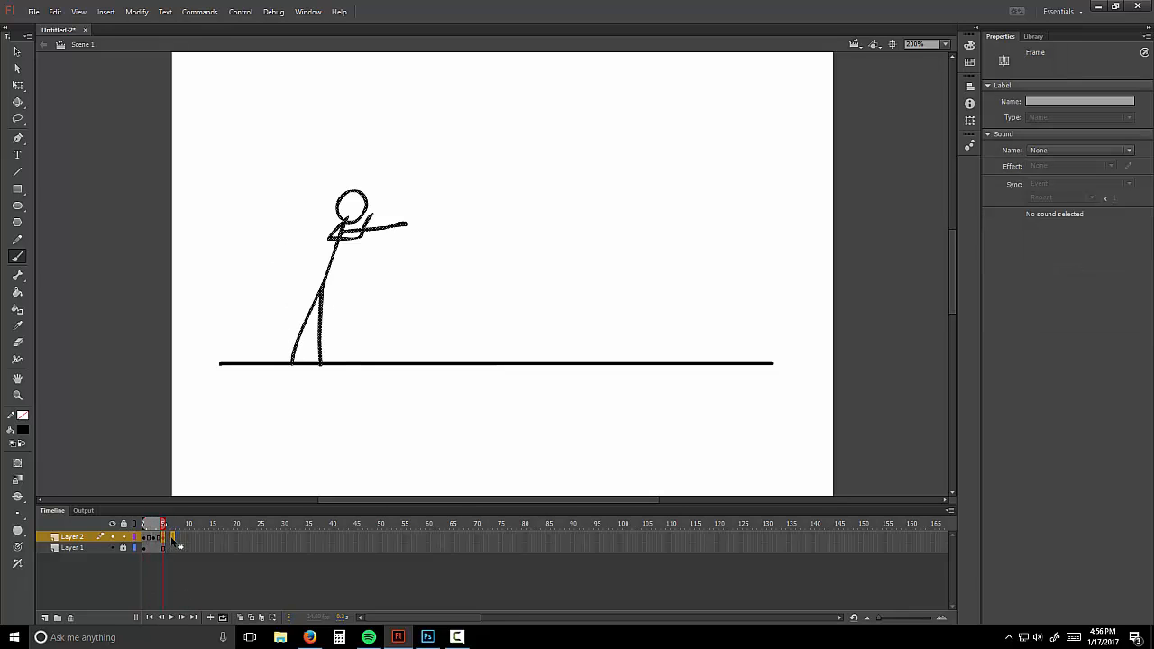
pyautogui.moveTo(171, 539); pyautogui.dragTo(172, 539)
pyautogui.click(164, 548)
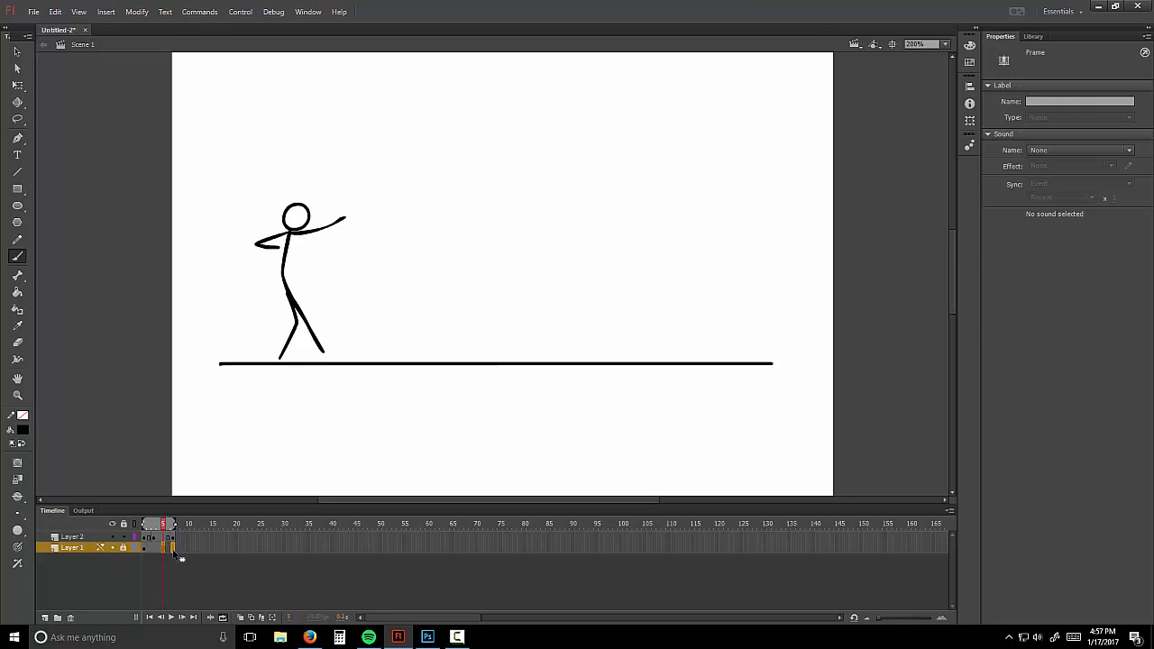
pyautogui.click(178, 557)
pyautogui.click(171, 618)
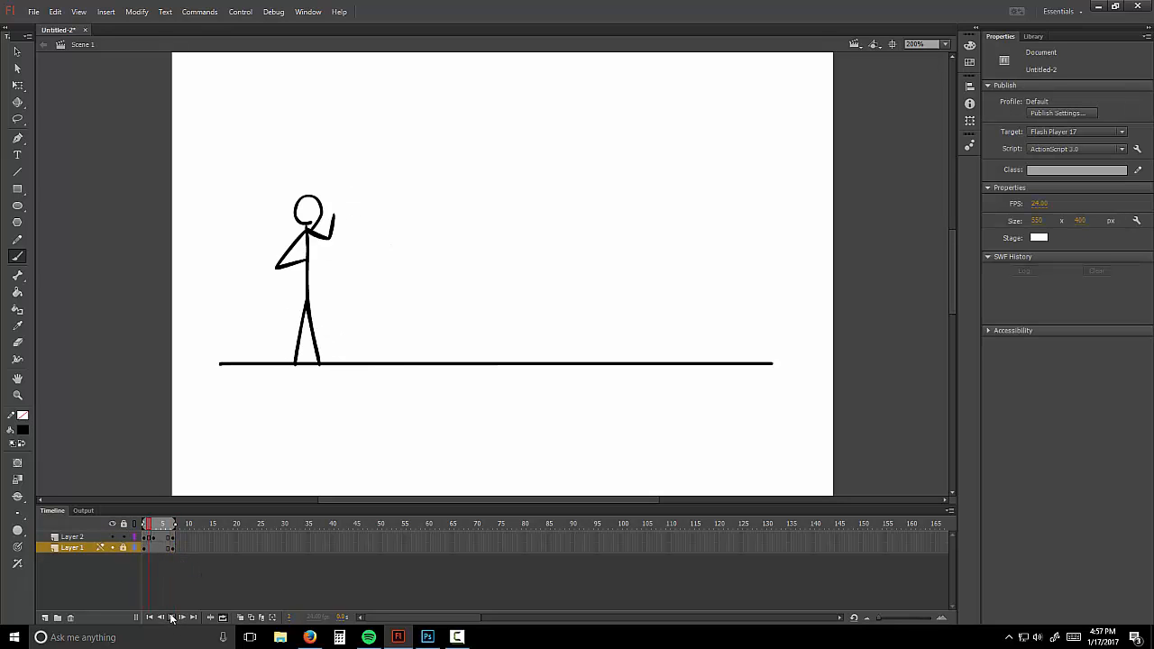
pyautogui.click(171, 618)
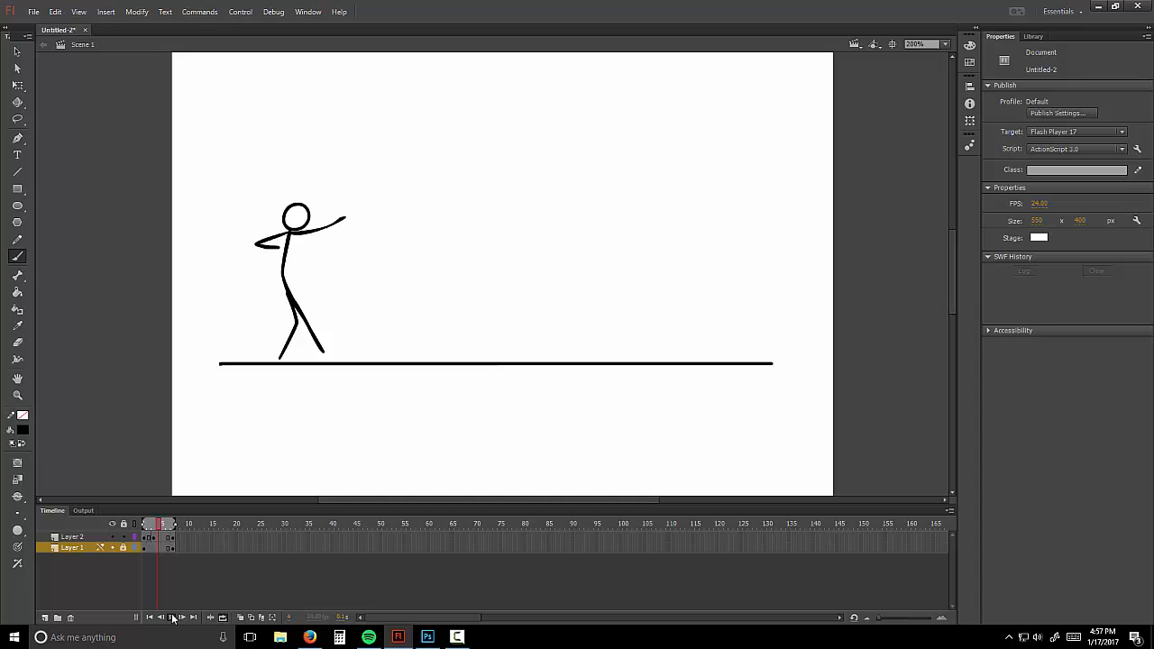
pyautogui.rightClick(151, 541)
pyautogui.click(230, 300)
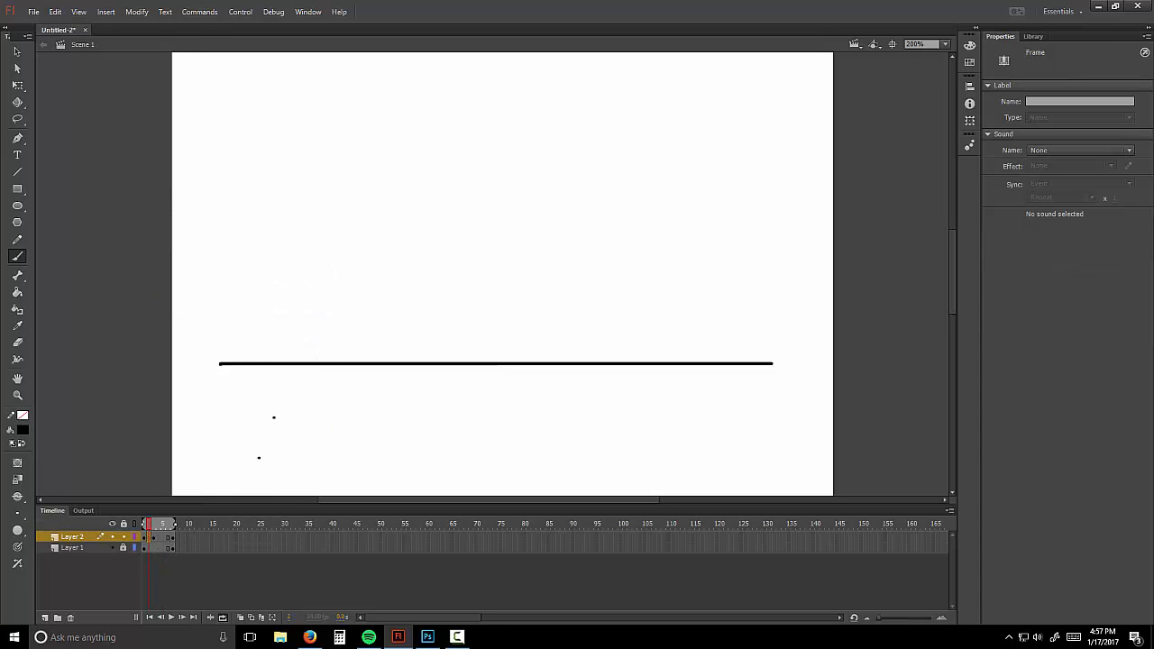
# Step: Brush a new pose with body and two legs at frame 2 over onion-skin ghosts
pyautogui.click(241, 618)
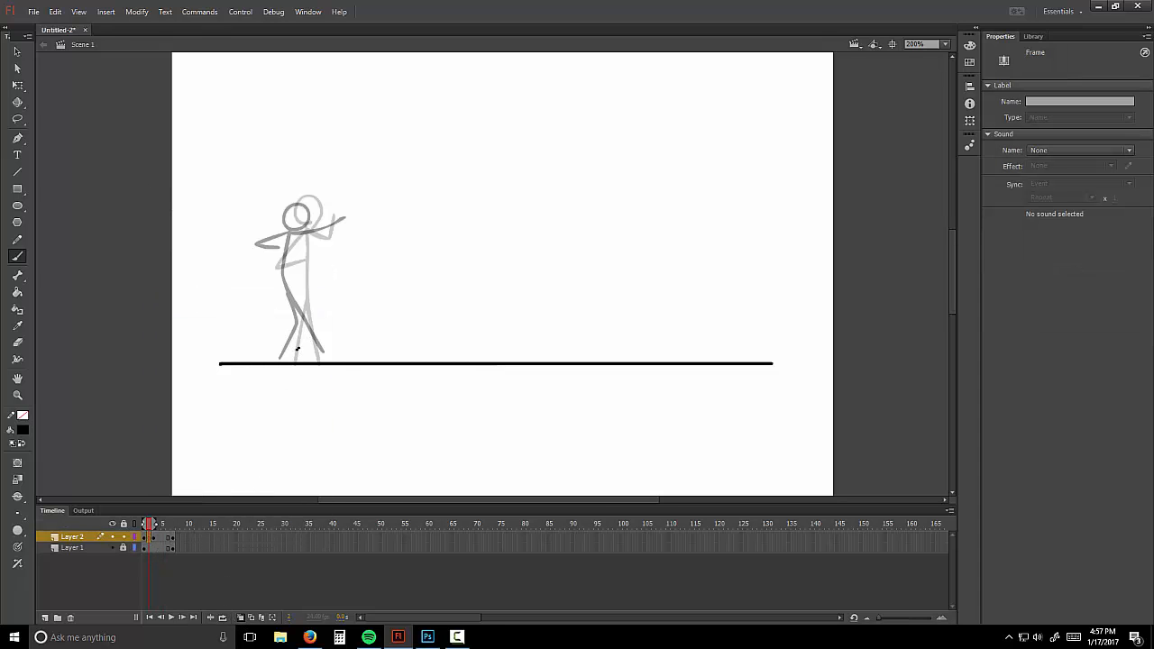
pyautogui.moveTo(296, 291)
pyautogui.mouseDown()
pyautogui.moveTo(297, 232)
pyautogui.moveTo(271, 259)
pyautogui.moveTo(300, 258)
pyautogui.moveTo(283, 248)
pyautogui.moveTo(282, 261)
pyautogui.moveTo(305, 255)
pyautogui.moveTo(321, 235)
pyautogui.moveTo(305, 197)
pyautogui.moveTo(298, 229)
pyautogui.mouseUp()
pyautogui.hotkey('ctrl', 'z')
pyautogui.hotkey('ctrl', 'z')
pyautogui.moveTo(296, 293); pyautogui.dragTo(289, 359)
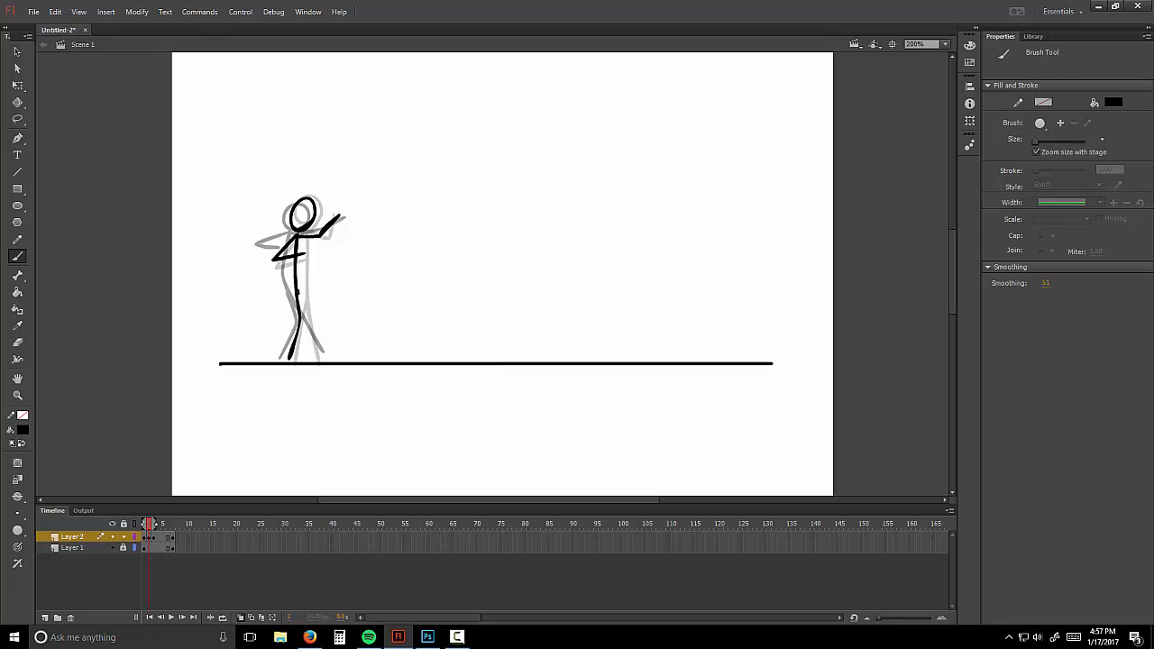
pyautogui.moveTo(298, 290); pyautogui.dragTo(323, 361)
pyautogui.click(211, 617)
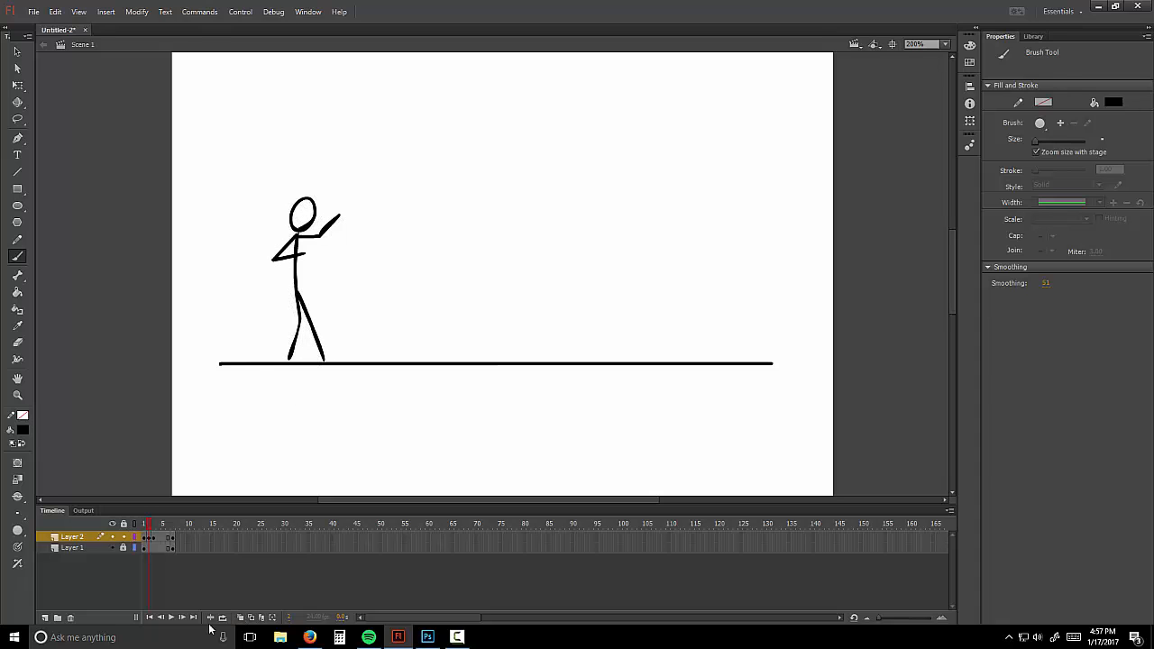
# Step: Turn on looping and play the animation from the first frame
pyautogui.click(223, 619)
pyautogui.click(150, 618)
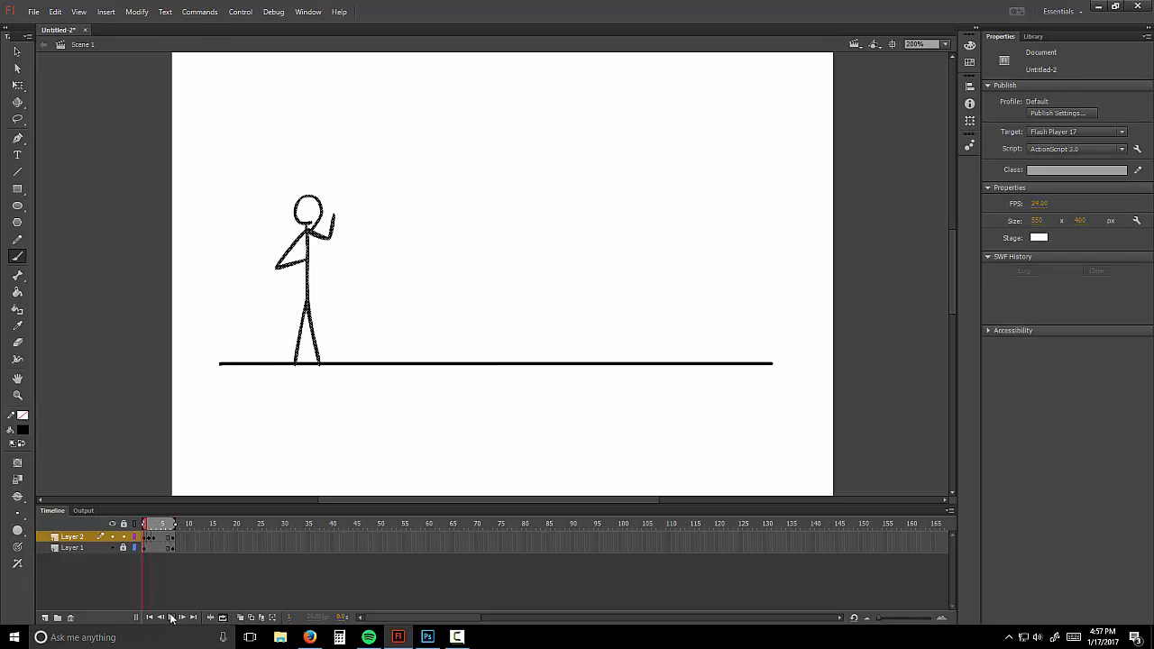
pyautogui.click(171, 618)
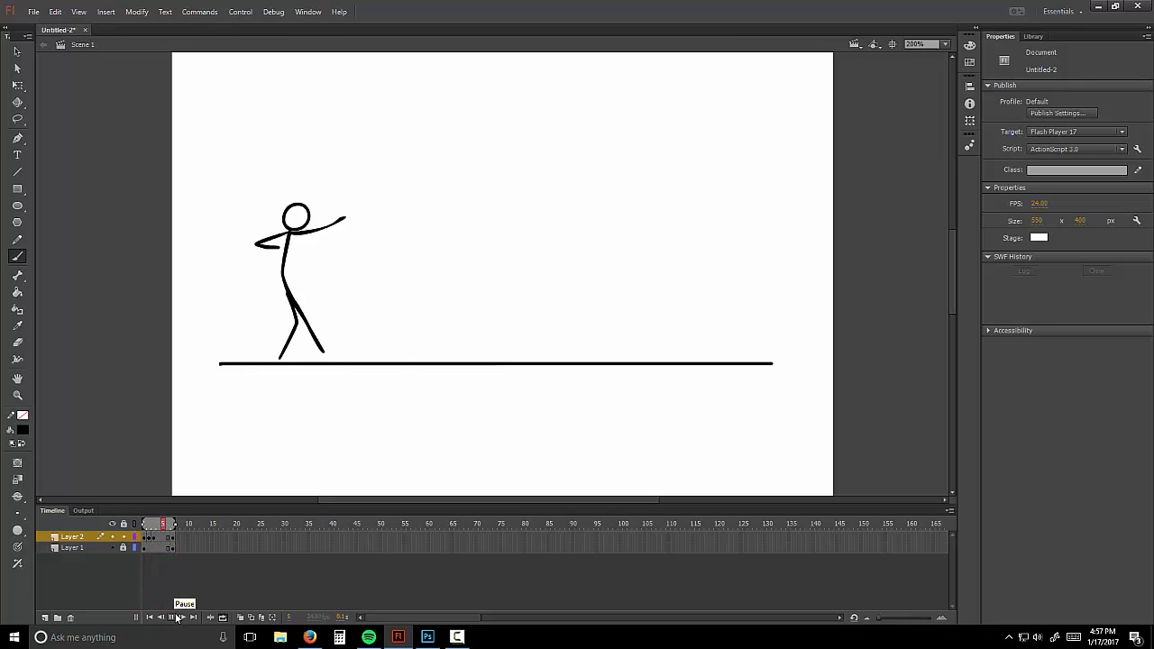
# Step: Pause playback and hand-brush 'Assname_YoName.flv' across the top of the stage
pyautogui.click(178, 618)
pyautogui.moveTo(438, 124)
pyautogui.mouseDown()
pyautogui.moveTo(450, 86)
pyautogui.moveTo(464, 130)
pyautogui.mouseUp()
pyautogui.moveTo(442, 112)
pyautogui.mouseDown()
pyautogui.moveTo(482, 107)
pyautogui.moveTo(478, 124)
pyautogui.moveTo(502, 107)
pyautogui.moveTo(492, 128)
pyautogui.moveTo(540, 129)
pyautogui.mouseUp()
pyautogui.moveTo(545, 113)
pyautogui.mouseDown()
pyautogui.moveTo(570, 132)
pyautogui.moveTo(630, 129)
pyautogui.mouseUp()
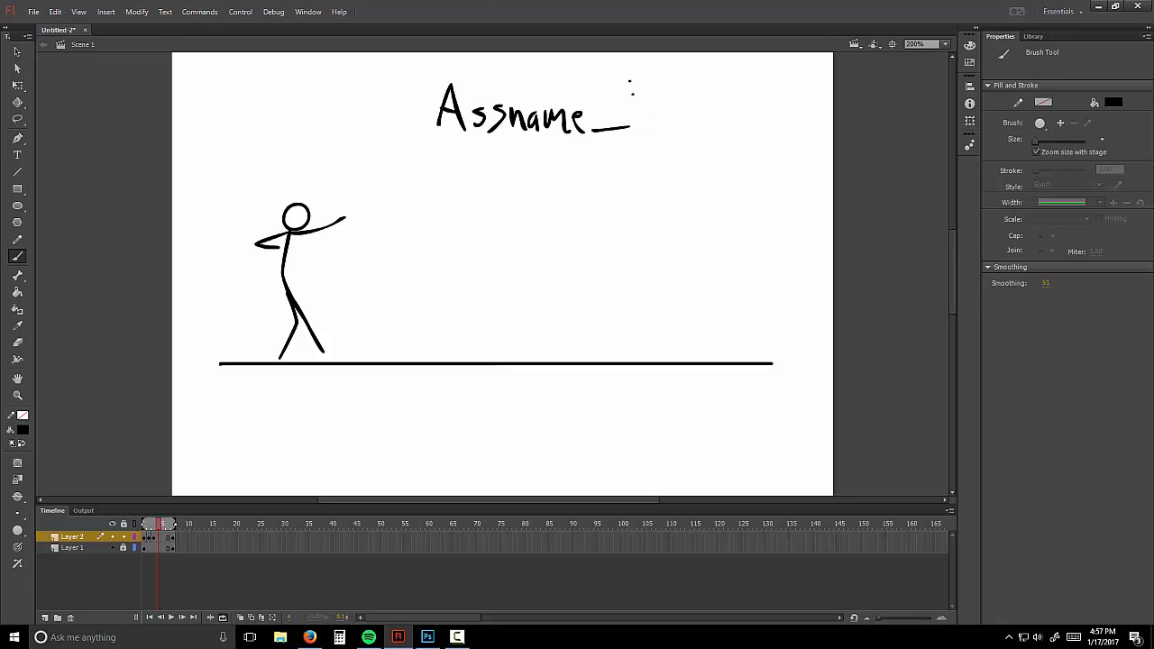
pyautogui.moveTo(629, 81); pyautogui.dragTo(647, 107)
pyautogui.moveTo(663, 79)
pyautogui.mouseDown()
pyautogui.moveTo(649, 134)
pyautogui.moveTo(666, 114)
pyautogui.moveTo(678, 134)
pyautogui.moveTo(699, 94)
pyautogui.moveTo(711, 126)
pyautogui.mouseUp()
pyautogui.moveTo(716, 117); pyautogui.dragTo(743, 128)
pyautogui.moveTo(739, 124)
pyautogui.mouseDown()
pyautogui.moveTo(776, 133)
pyautogui.moveTo(789, 110)
pyautogui.mouseUp()
pyautogui.click(766, 126)
pyautogui.click(773, 126)
pyautogui.moveTo(799, 85)
pyautogui.mouseDown()
pyautogui.moveTo(800, 135)
pyautogui.moveTo(825, 112)
pyautogui.mouseUp()
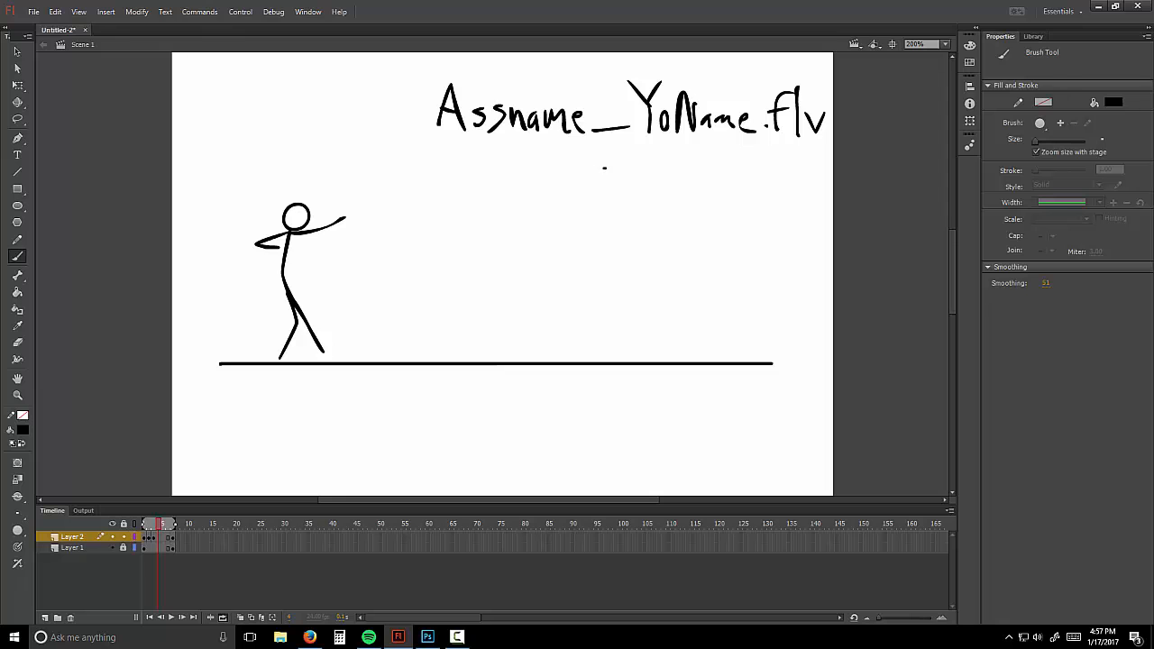
pyautogui.click(33, 11)
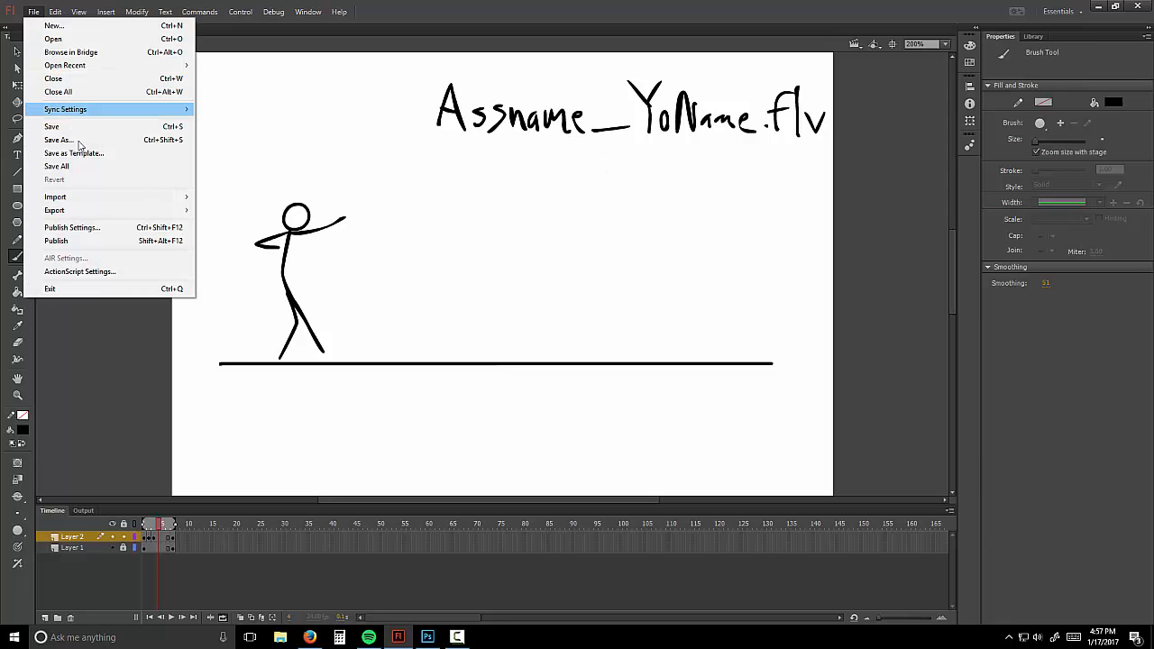
pyautogui.click(75, 141)
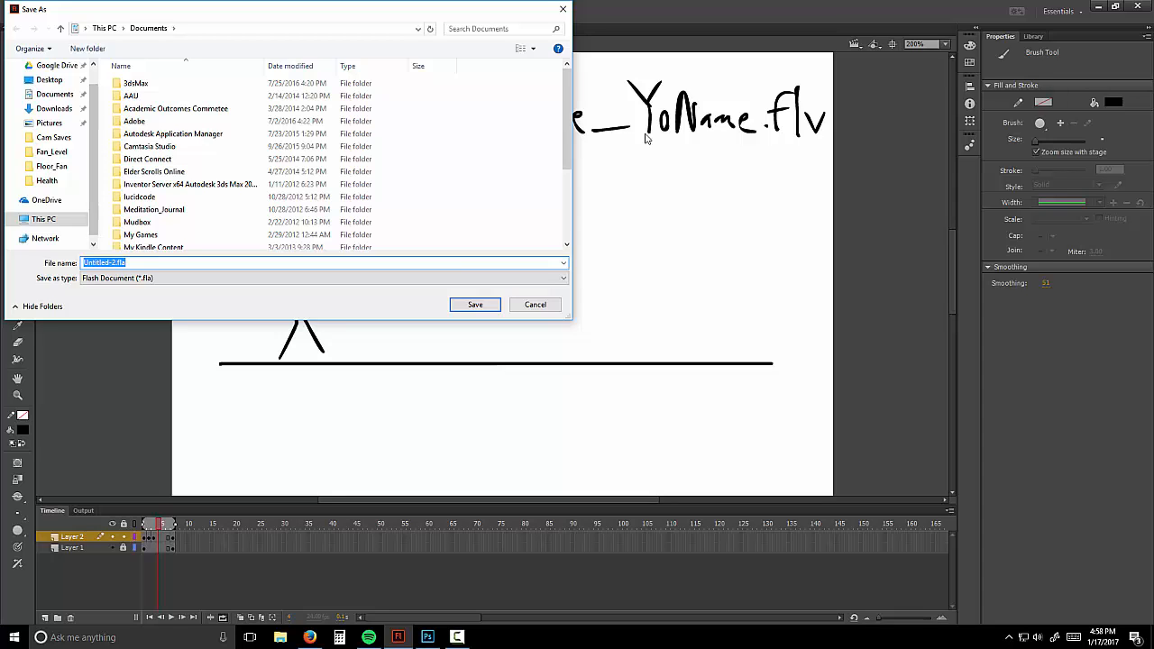
pyautogui.write('BallEasein')
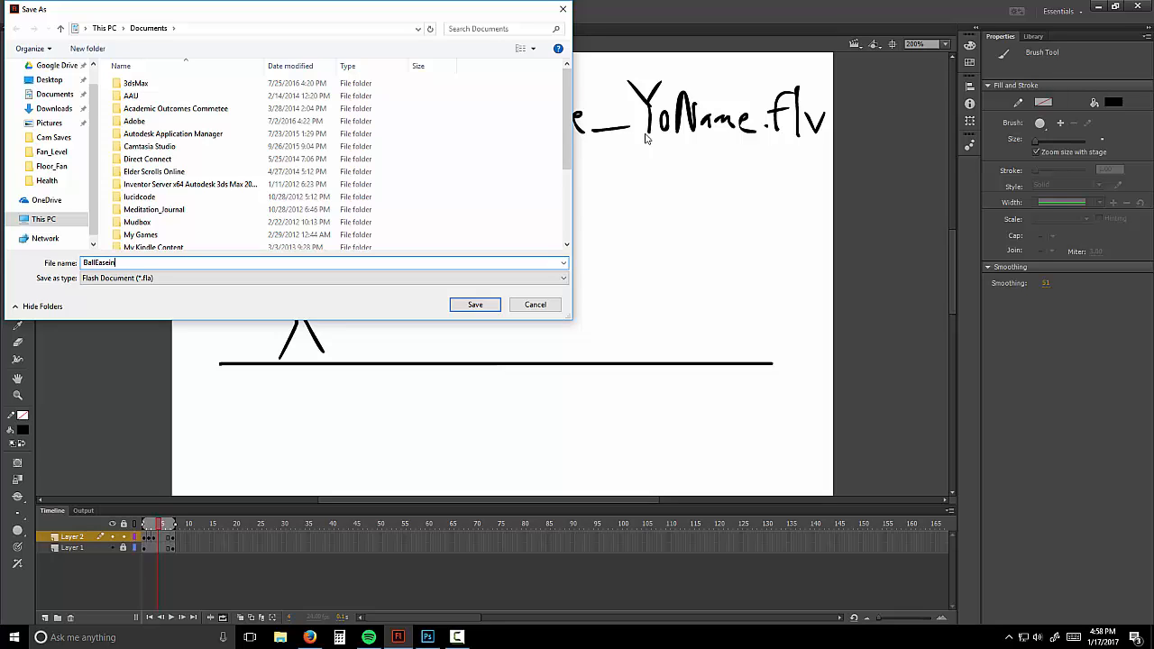
pyautogui.write('out_Jmmshaw')
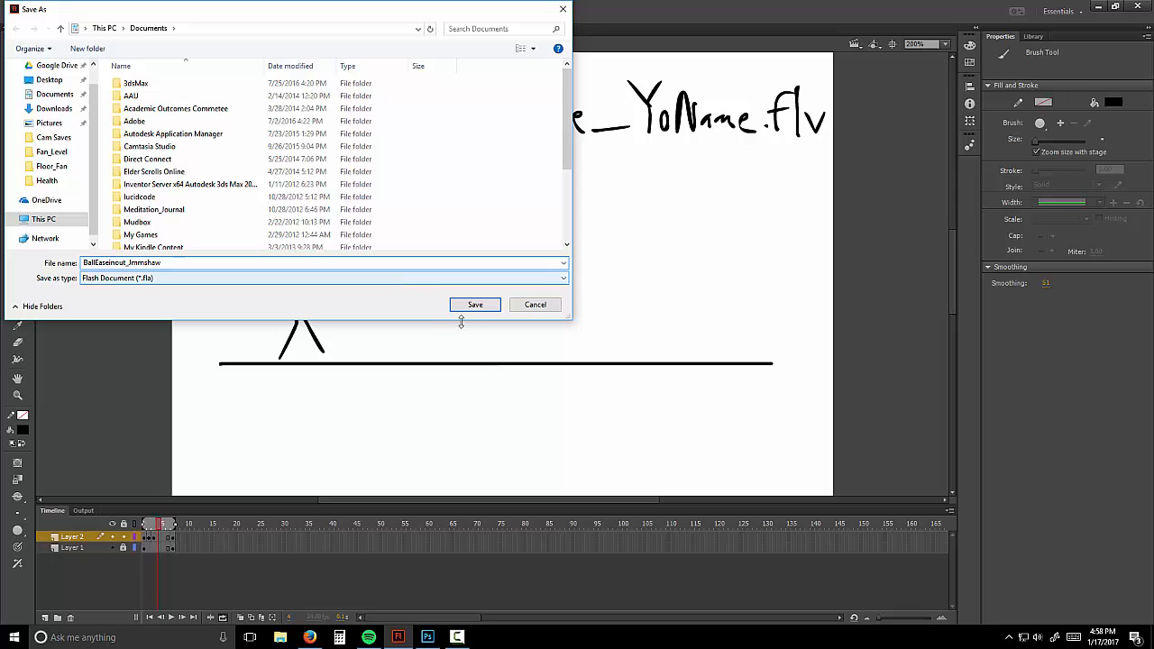
pyautogui.click(531, 304)
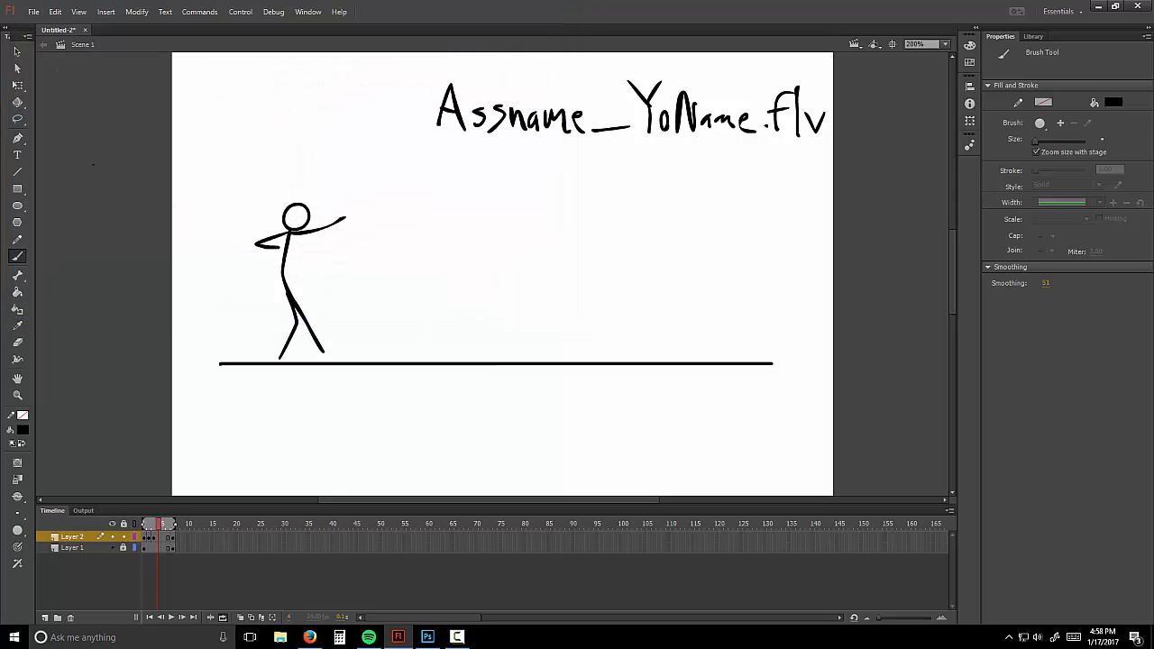
# Step: Export the movie as an SWF file named 'Balleaseinout_' to the Desktop
pyautogui.click(33, 12)
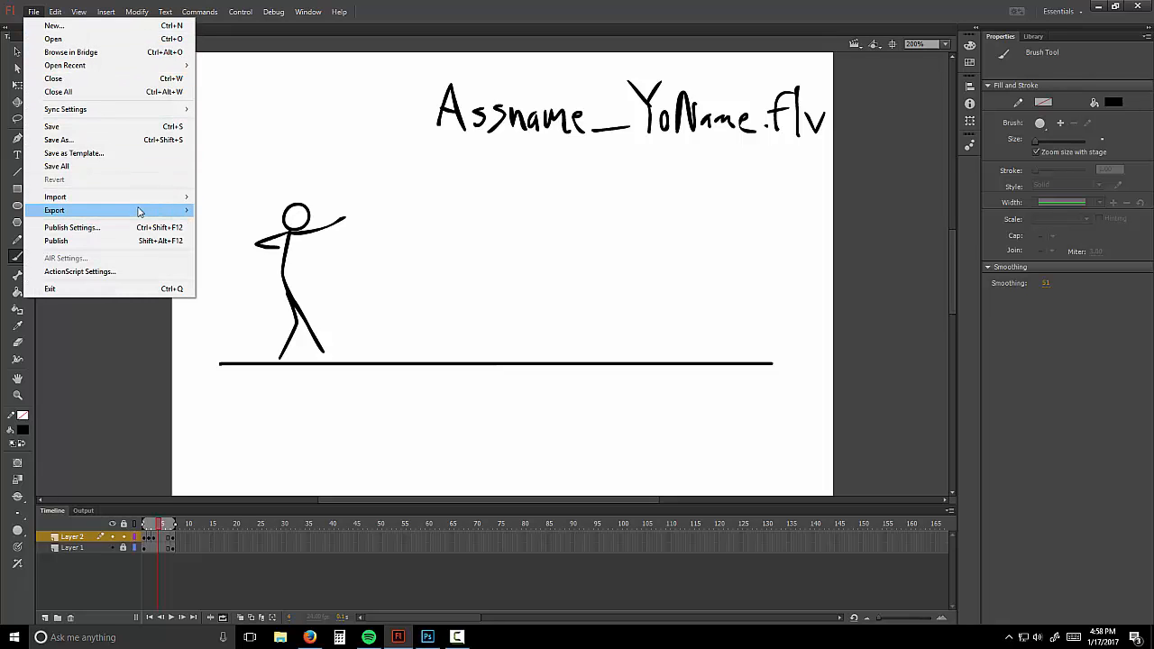
pyautogui.moveTo(149, 219)
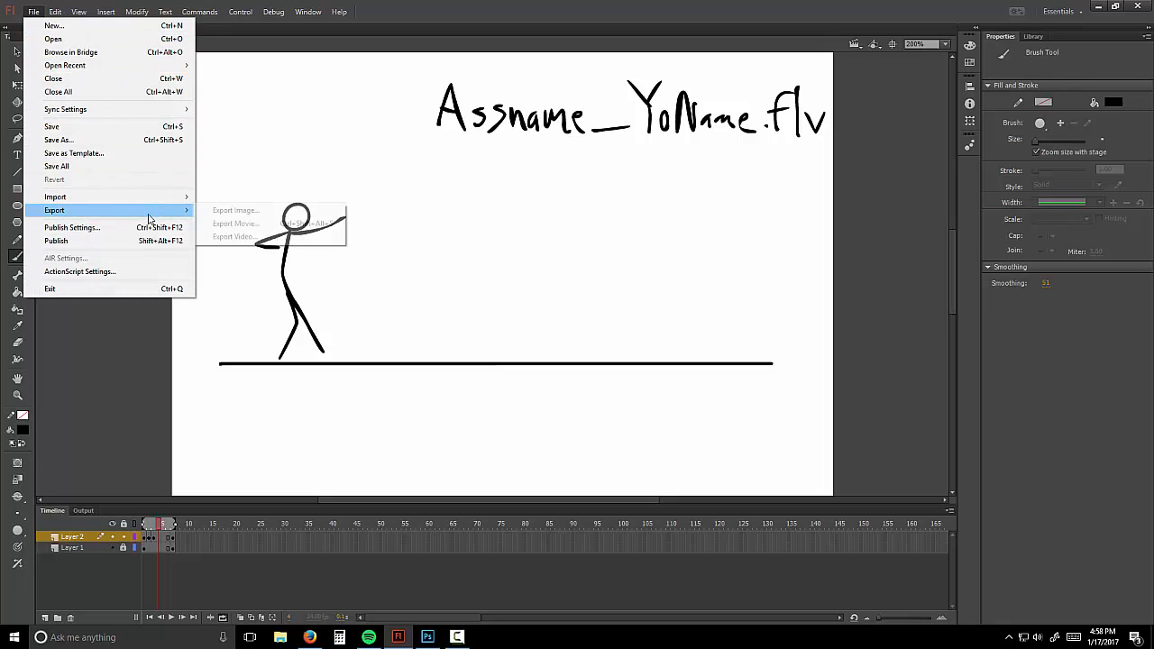
pyautogui.click(260, 224)
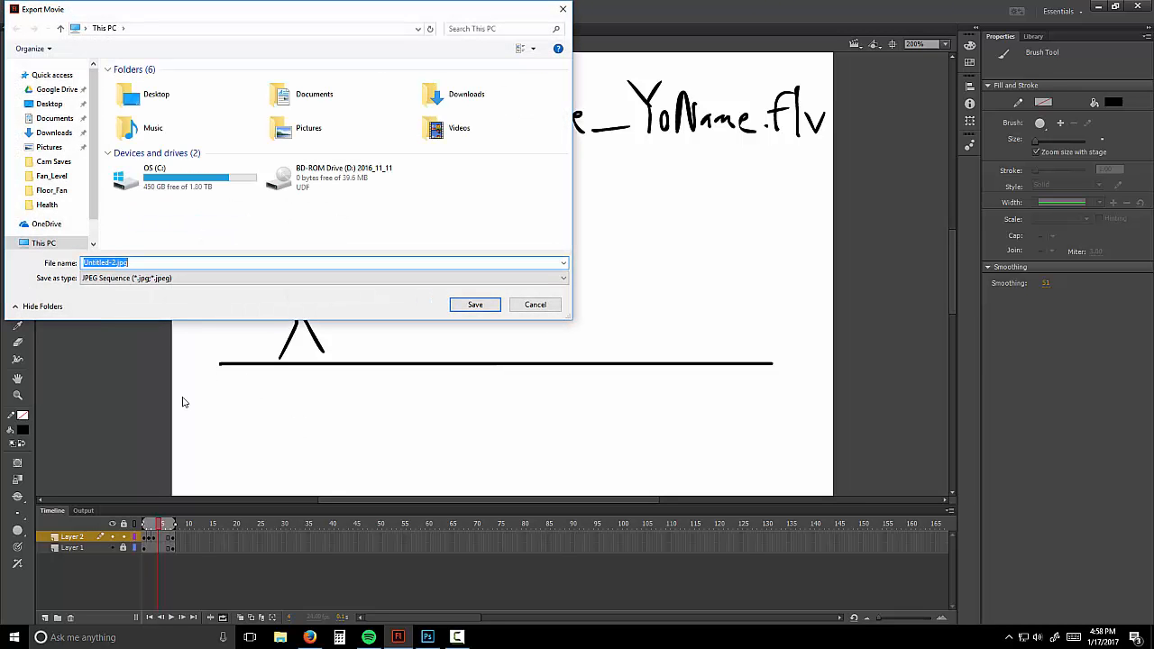
pyautogui.write('Balleaseinout_Jmshaw')
pyautogui.press('Tab')
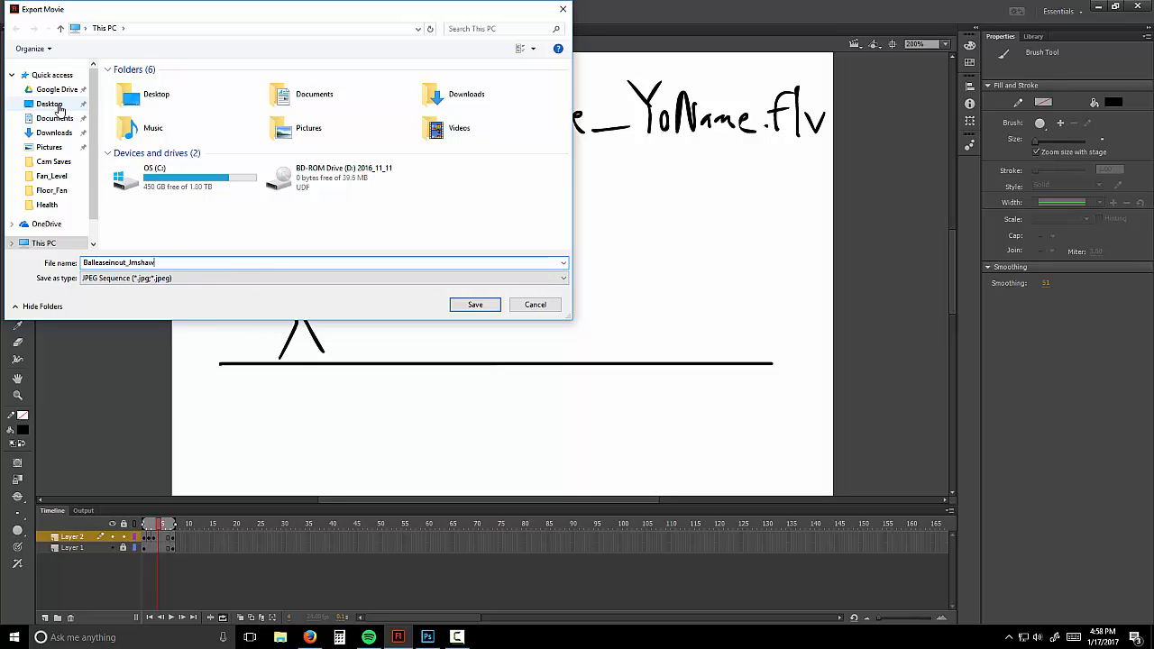
pyautogui.click(50, 104)
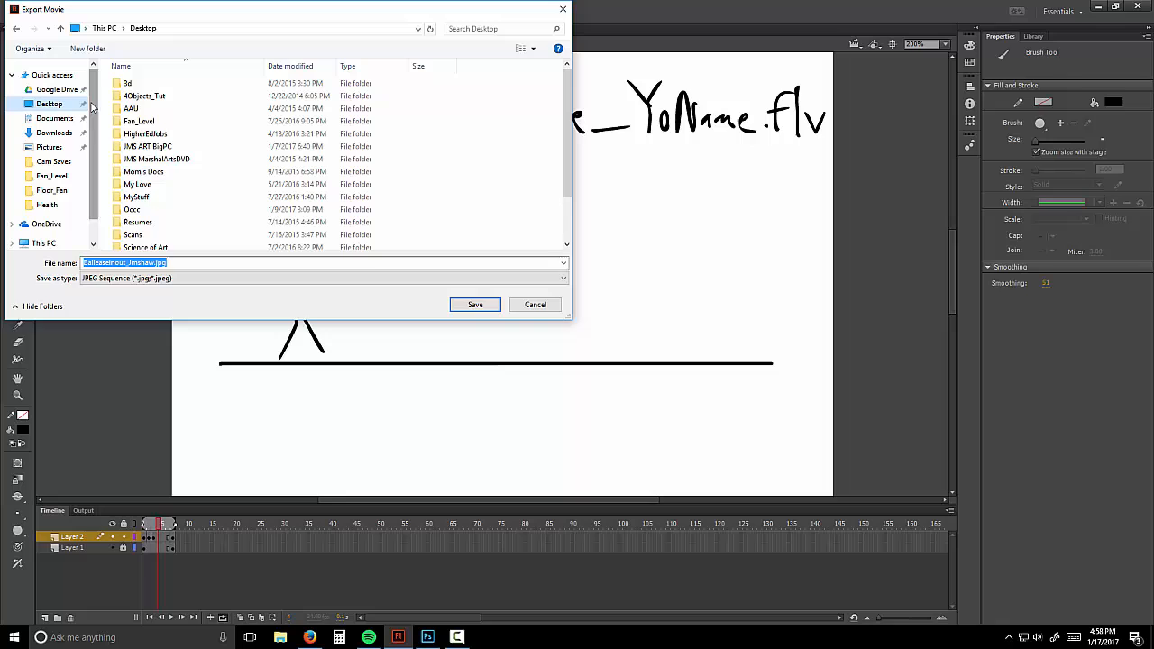
pyautogui.click(488, 280)
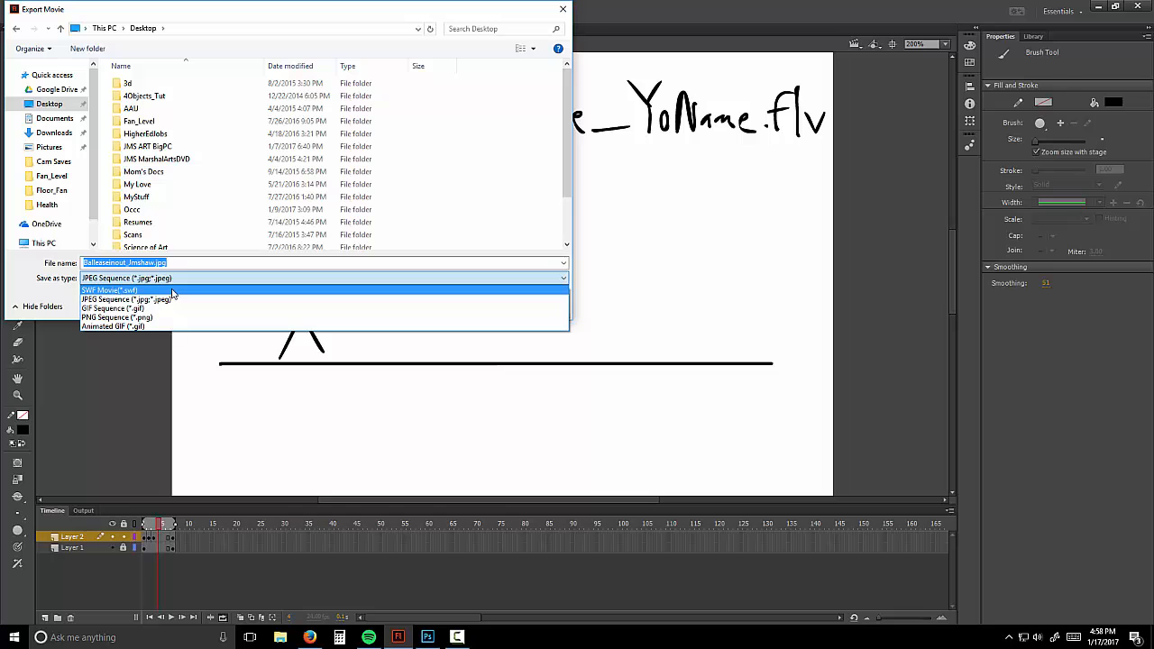
pyautogui.click(173, 291)
pyautogui.click(476, 305)
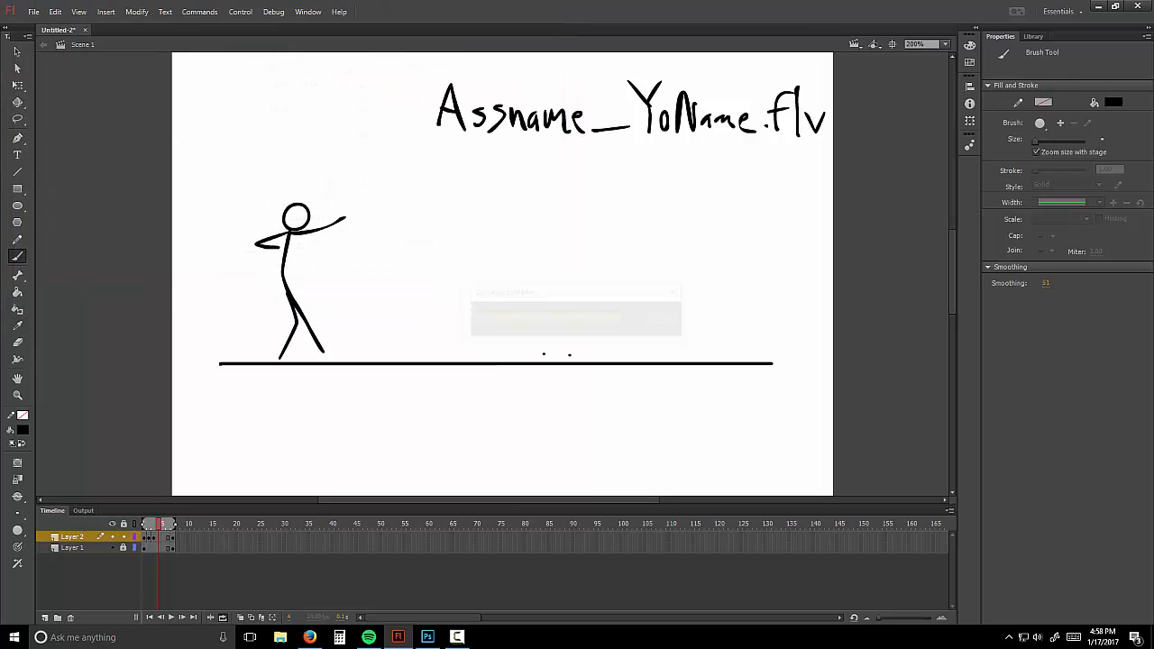
# Step: Play the exported SWF from the desktop in Flash Player, close it, and return to Photoshop
pyautogui.click(1097, 7)
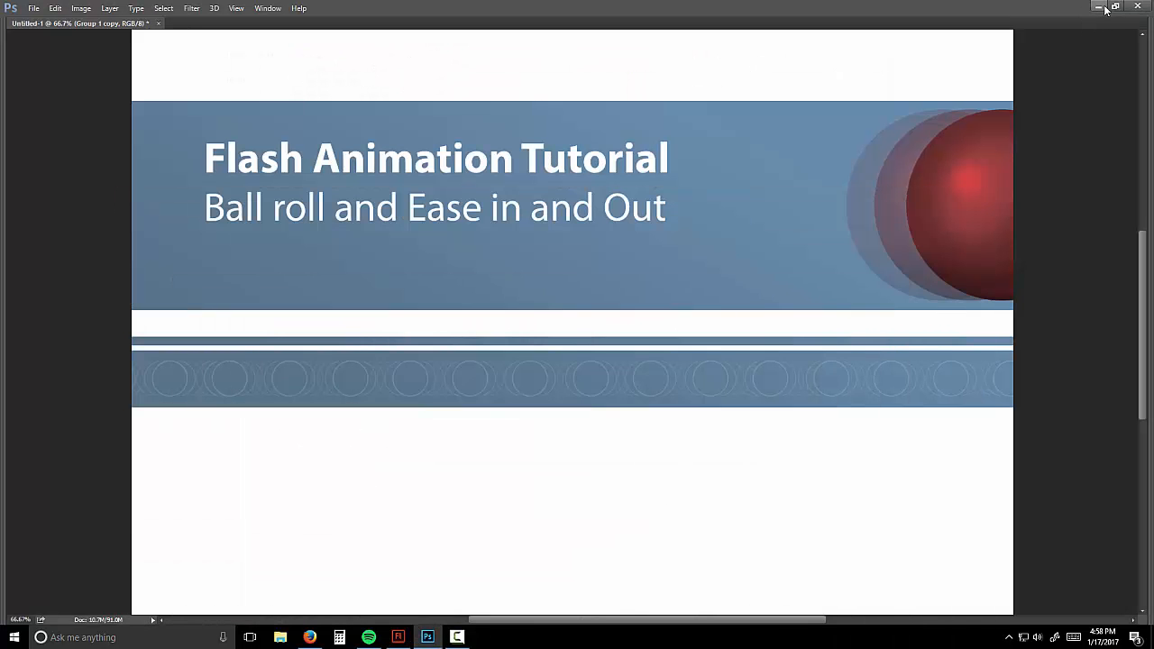
pyautogui.click(1101, 8)
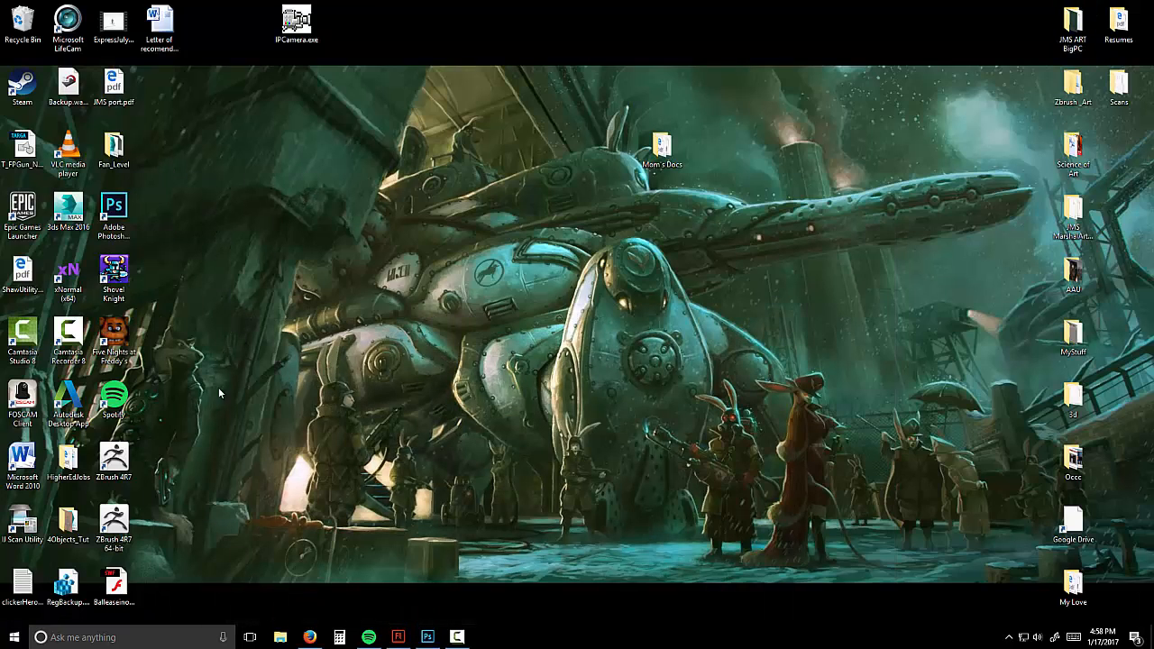
pyautogui.doubleClick(118, 586)
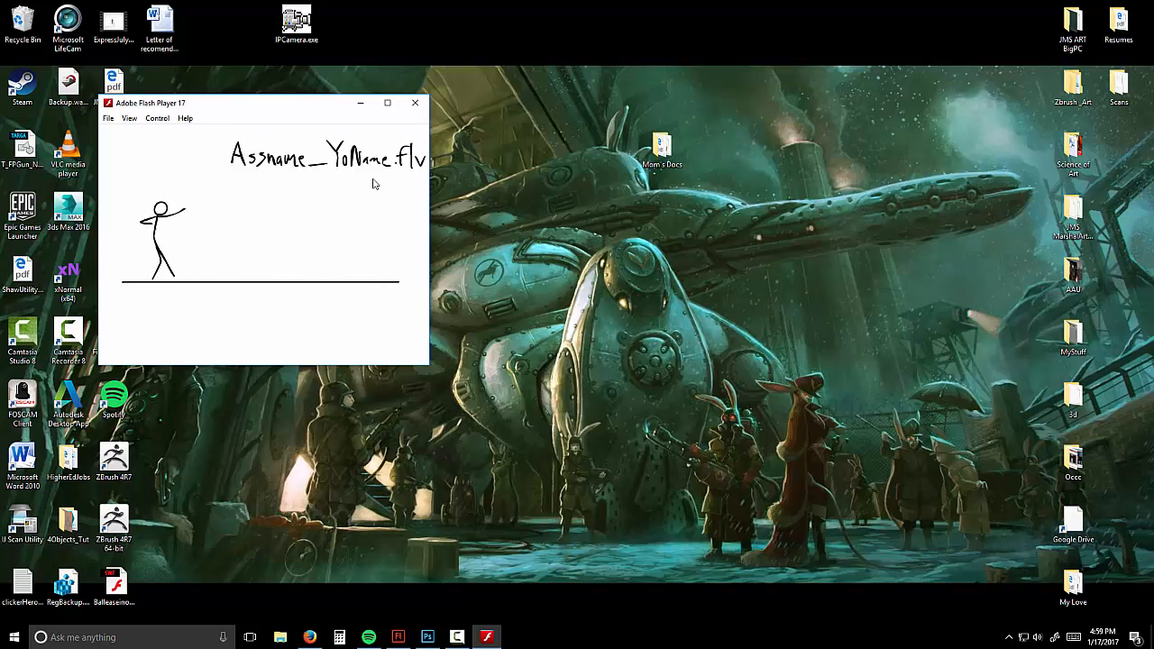
pyautogui.click(416, 105)
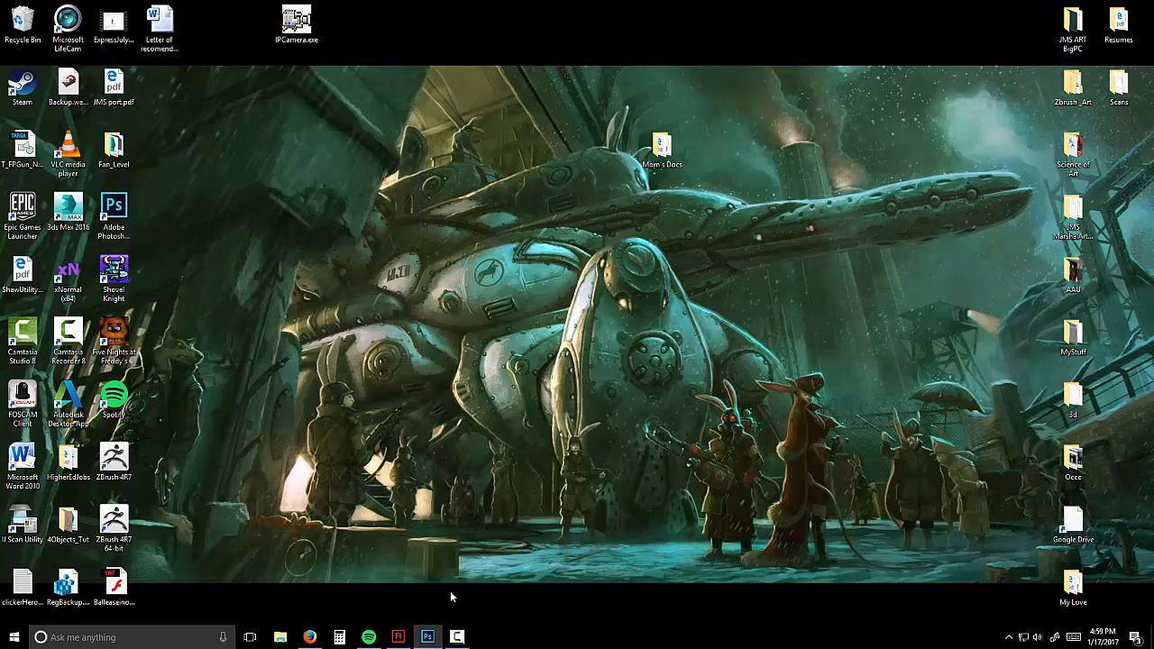
pyautogui.click(436, 636)
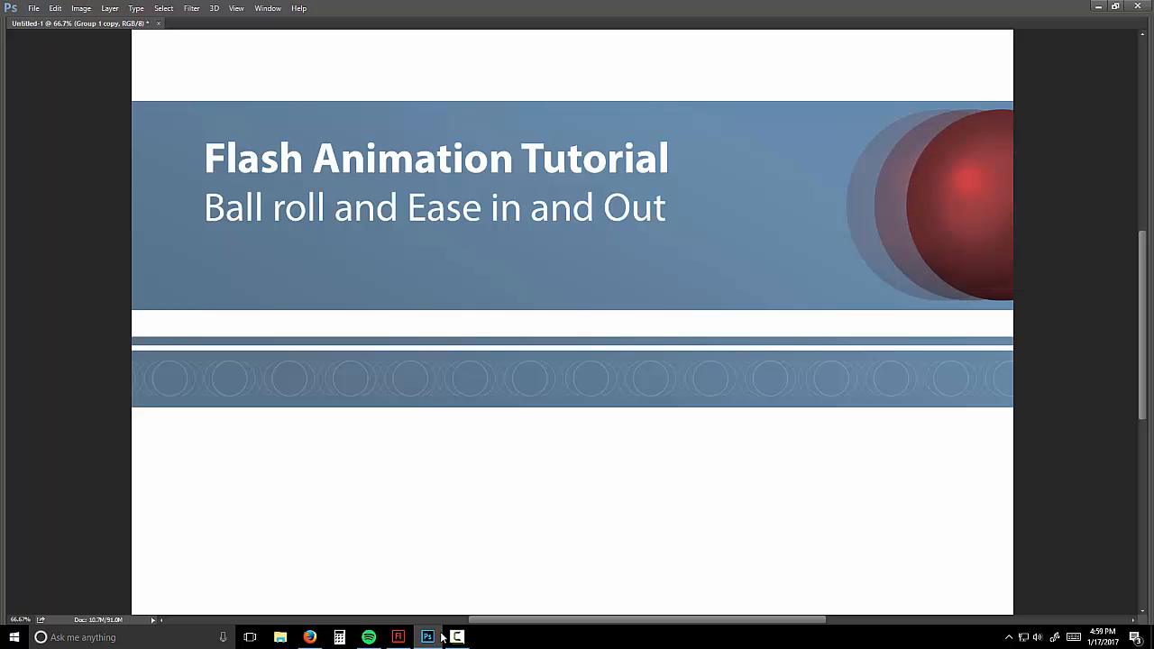